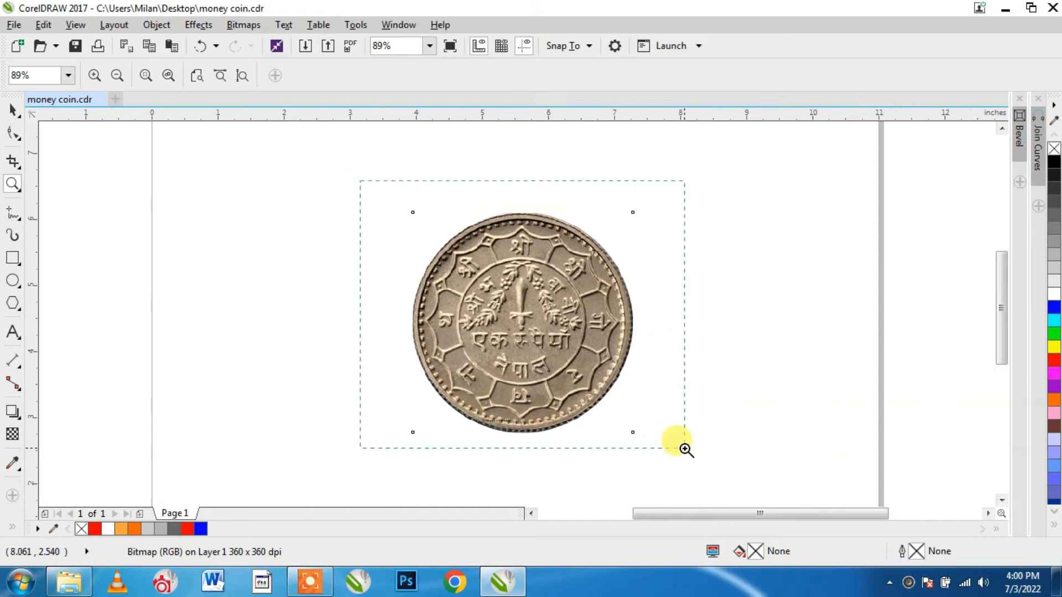
# - Draw a 1.882-inch circle with the Ellipse tool over the coin's inner ring
pyautogui.click(12, 110)
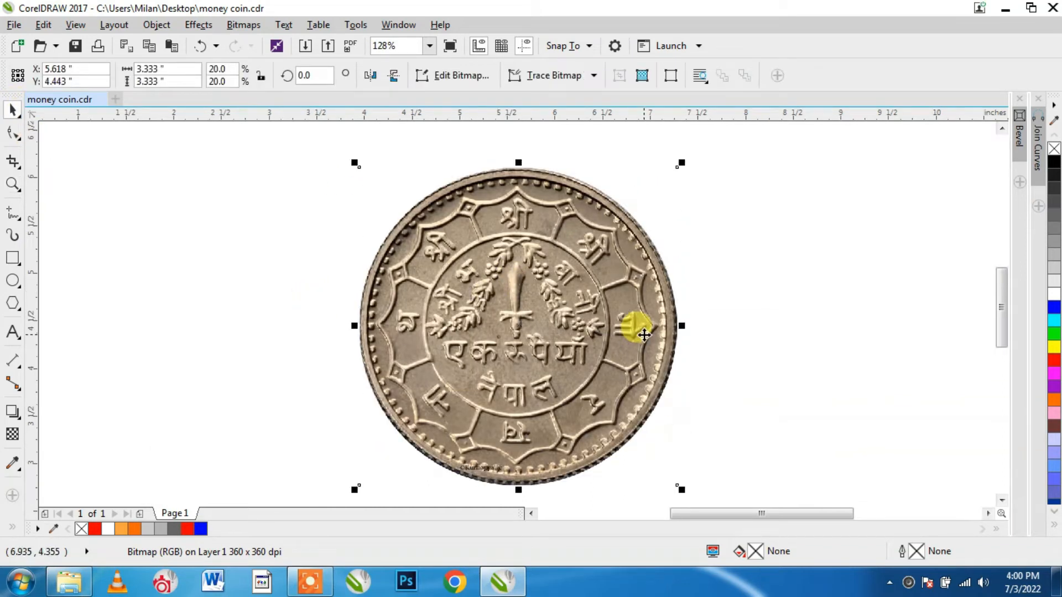
pyautogui.click(12, 280)
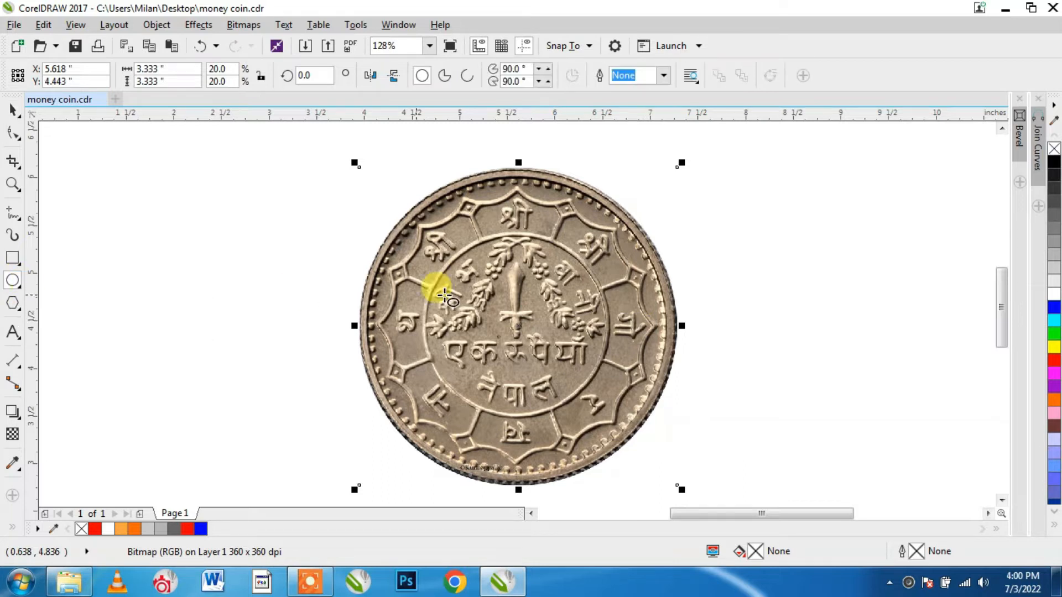
pyautogui.moveTo(518, 326); pyautogui.dragTo(609, 409)
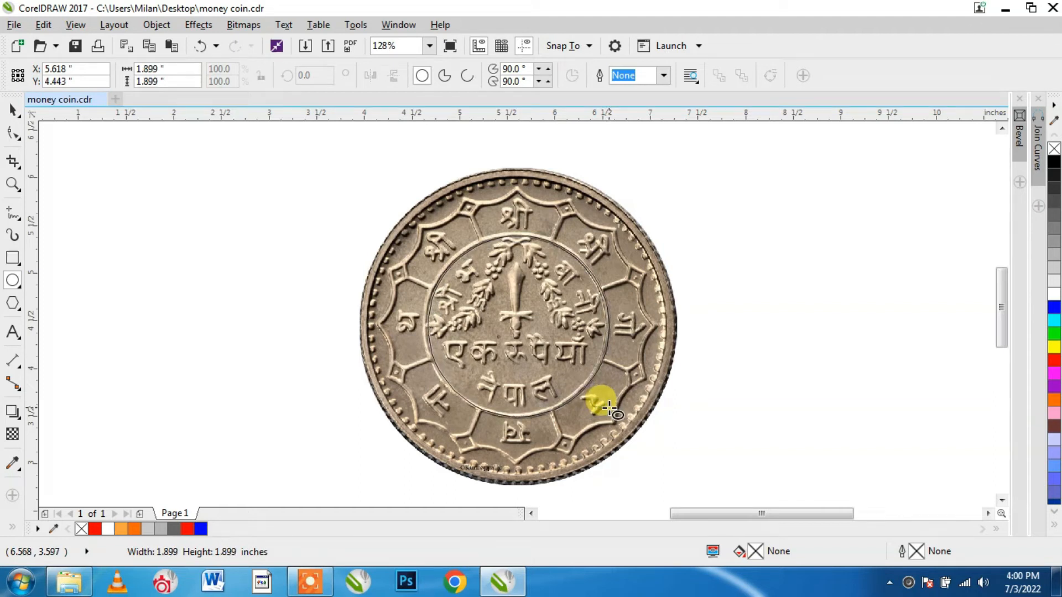
pyautogui.moveTo(609, 409); pyautogui.dragTo(608, 409)
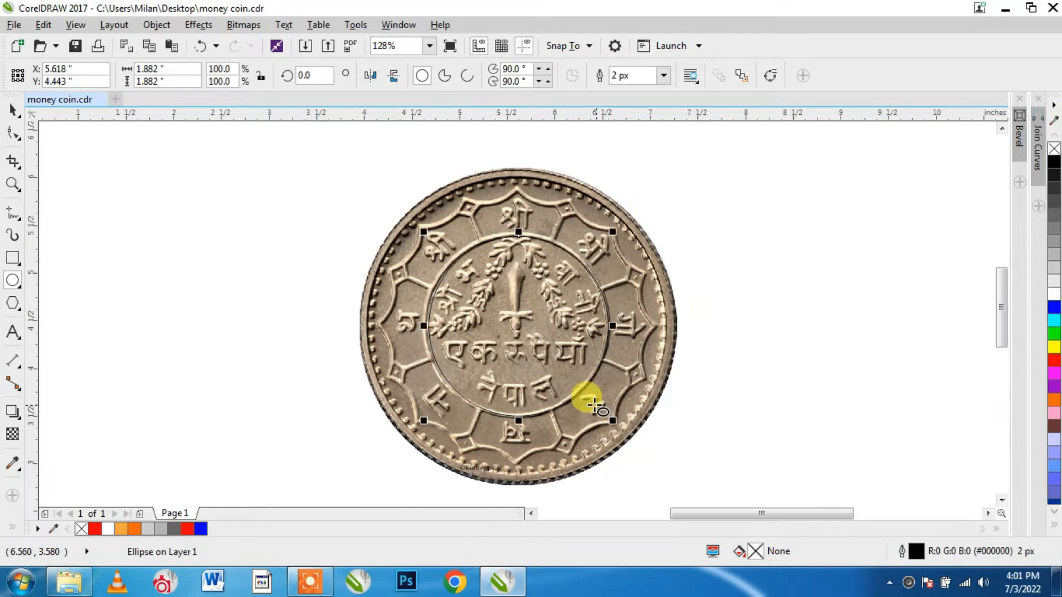
# - Give the circle a blue outline 10 px thick
pyautogui.rightClick(1051, 313)
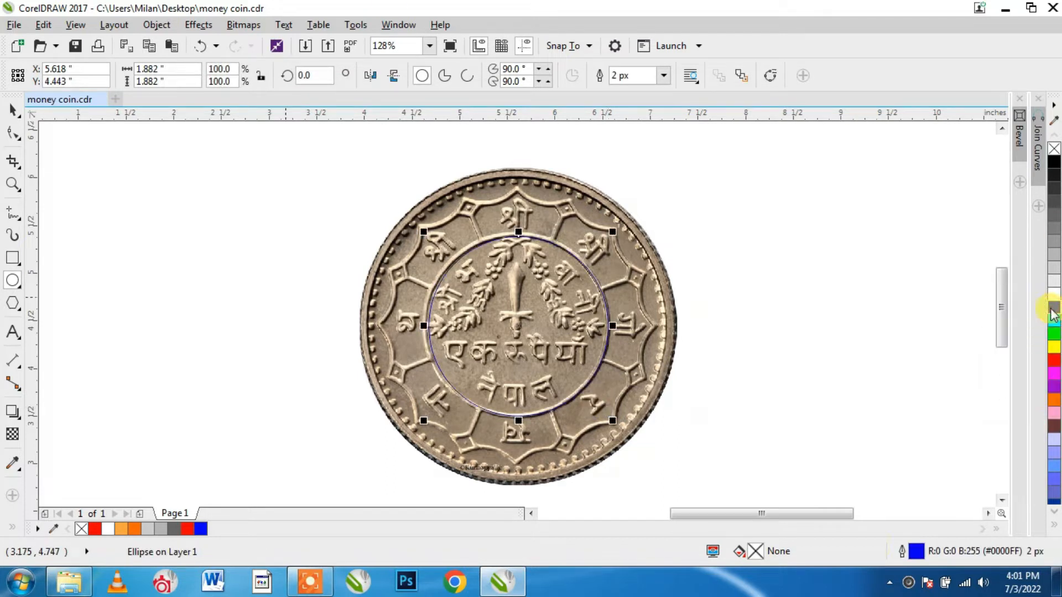
pyautogui.click(664, 76)
pyautogui.click(625, 173)
pyautogui.click(664, 76)
pyautogui.click(639, 186)
# - Nudge the blue circle left and up so it sits on the inner ring
pyautogui.click(12, 110)
pyautogui.scroll(3, 482, 292)
pyautogui.press('Left')
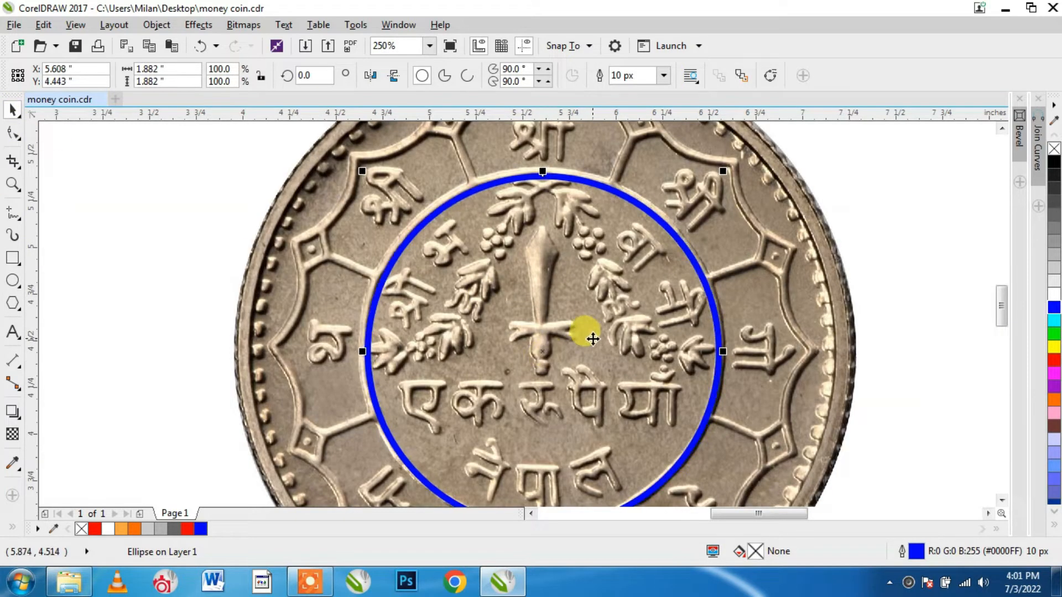
pyautogui.press('Up')
pyautogui.press('Left')
pyautogui.scroll(-3, 593, 340)
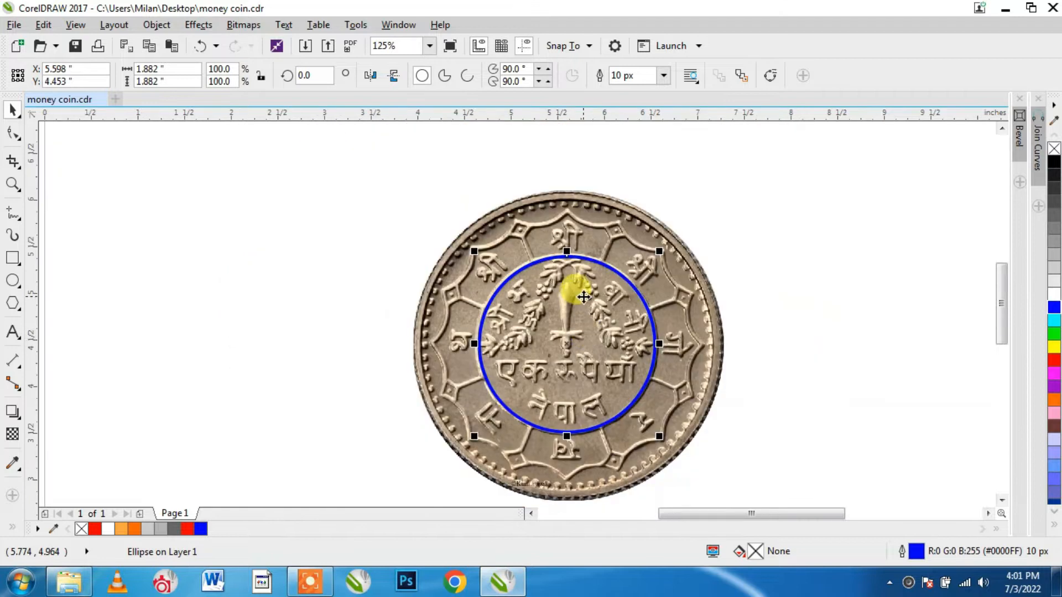
# - Scale a copy of the blue circle to 3.184 inches so it hugs the coin's outer rim
pyautogui.moveTo(659, 251); pyautogui.dragTo(719, 176)
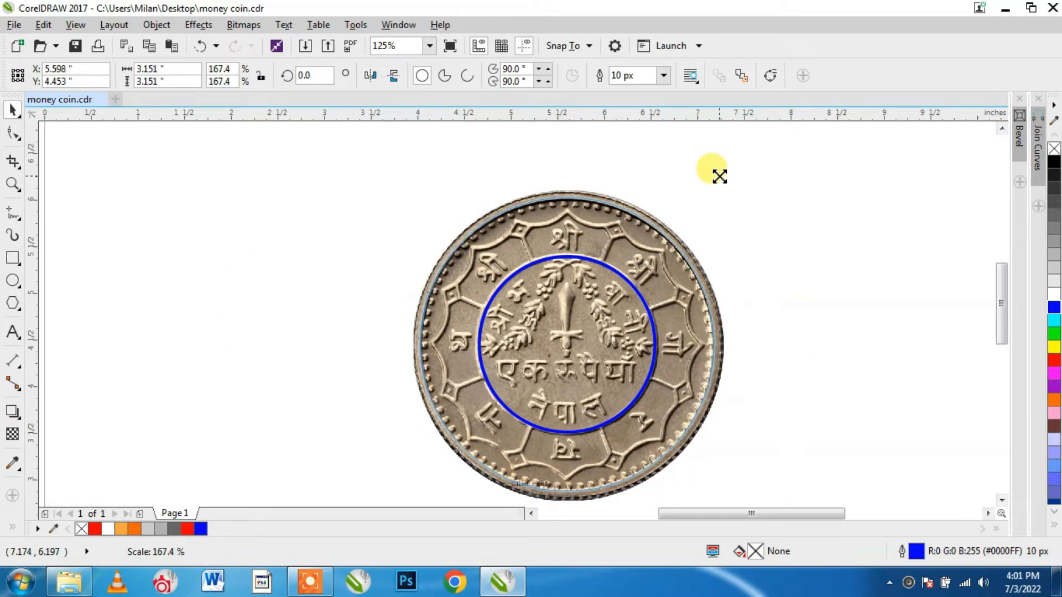
pyautogui.moveTo(719, 176); pyautogui.dragTo(723, 191)
pyautogui.scroll(3, 713, 421)
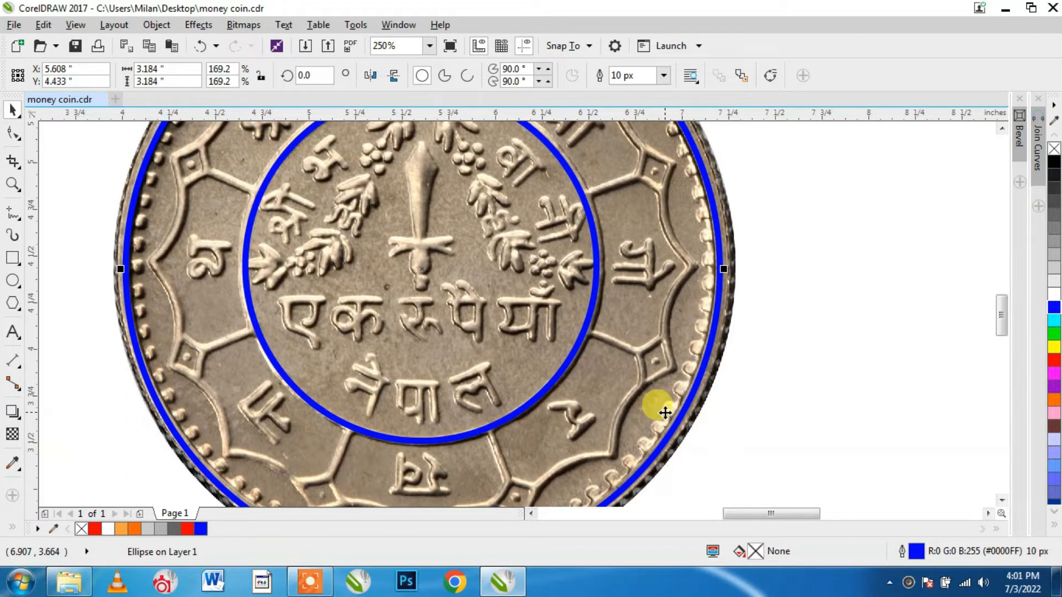
pyautogui.scroll(-3, 663, 408)
pyautogui.scroll(3, 529, 225)
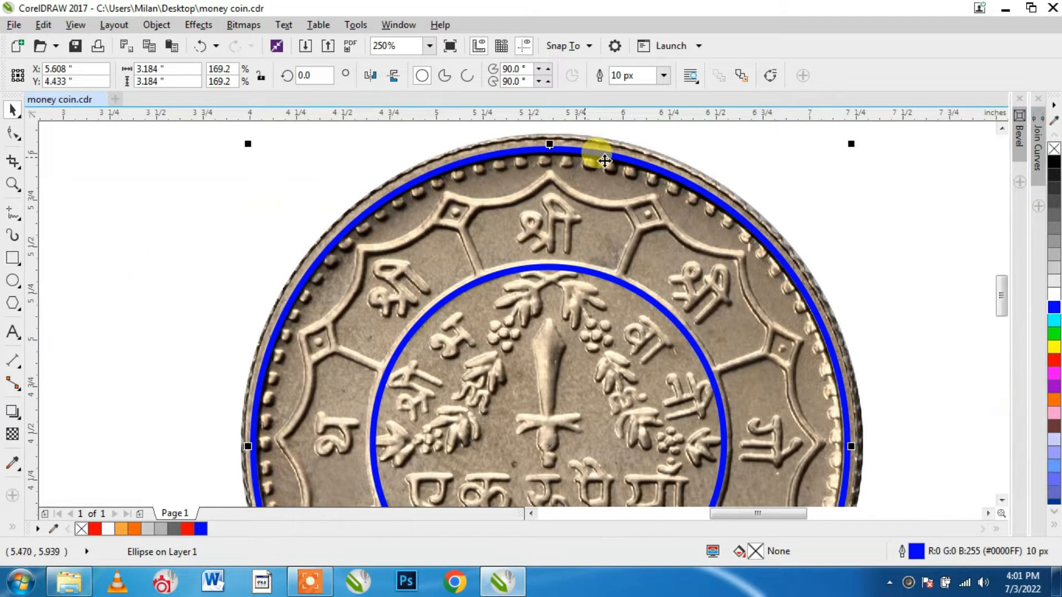
pyautogui.click(13, 281)
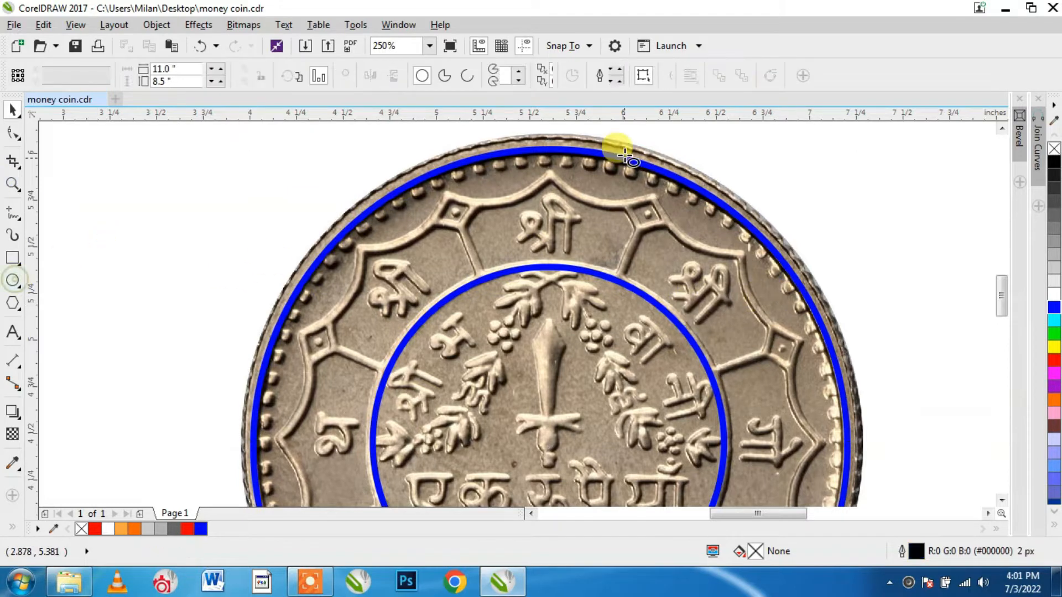
pyautogui.scroll(2, 588, 178)
# - Draw a tiny 0.056-inch dot over a top bead, filled blue with no outline
pyautogui.moveTo(515, 158); pyautogui.dragTo(534, 176)
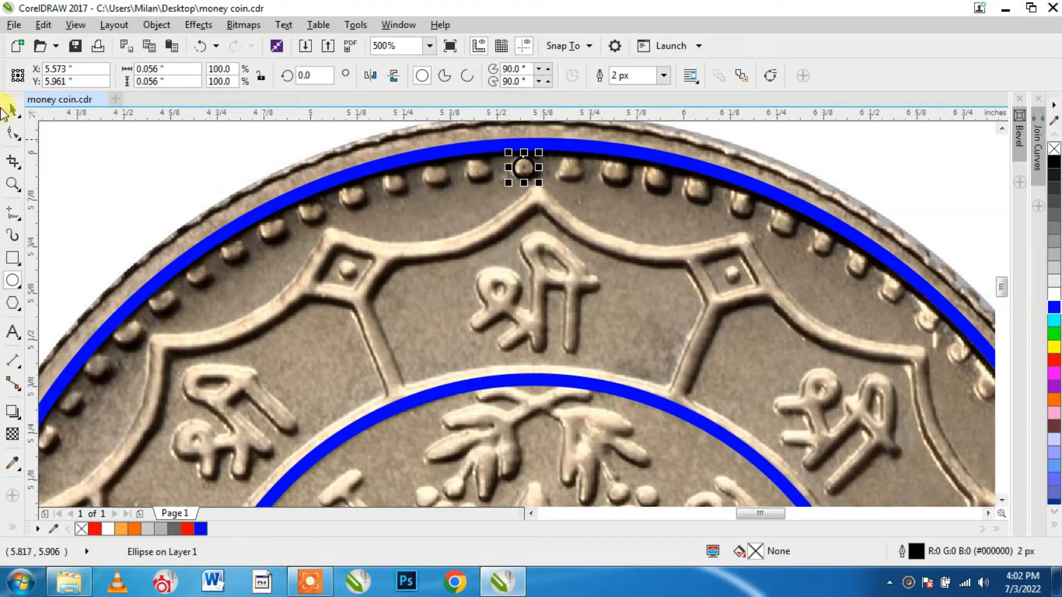
pyautogui.click(1054, 309)
pyautogui.rightClick(1054, 148)
pyautogui.click(13, 111)
# - Rotate-copy the dot around the coin's centre, repeating with Ctrl+R around the rim
pyautogui.scroll(-1, 458, 272)
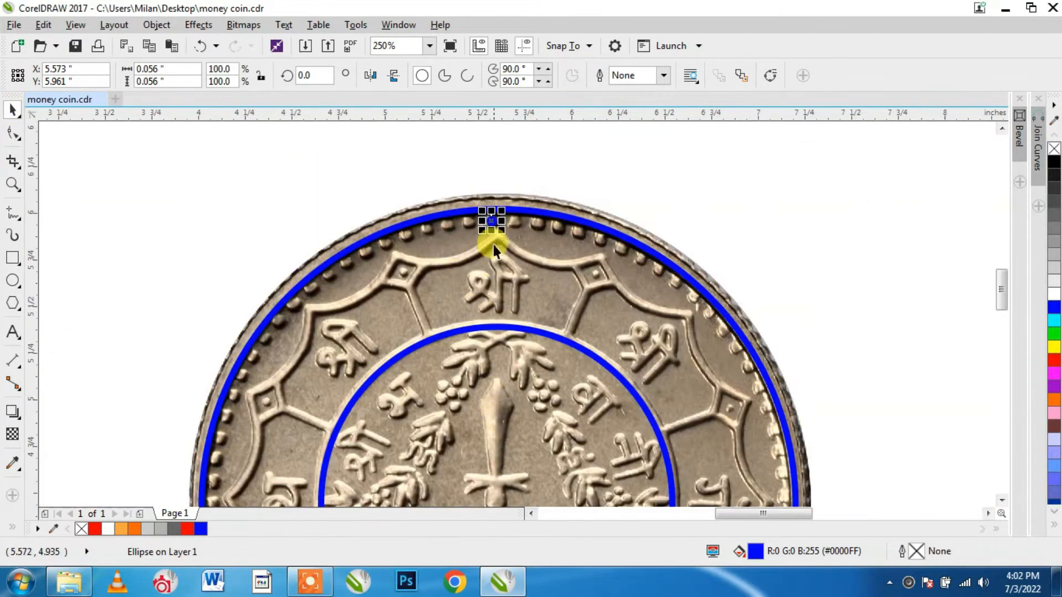
pyautogui.scroll(1, 495, 241)
pyautogui.keyDown('shift'); pyautogui.click(514, 412); pyautogui.keyUp('shift')
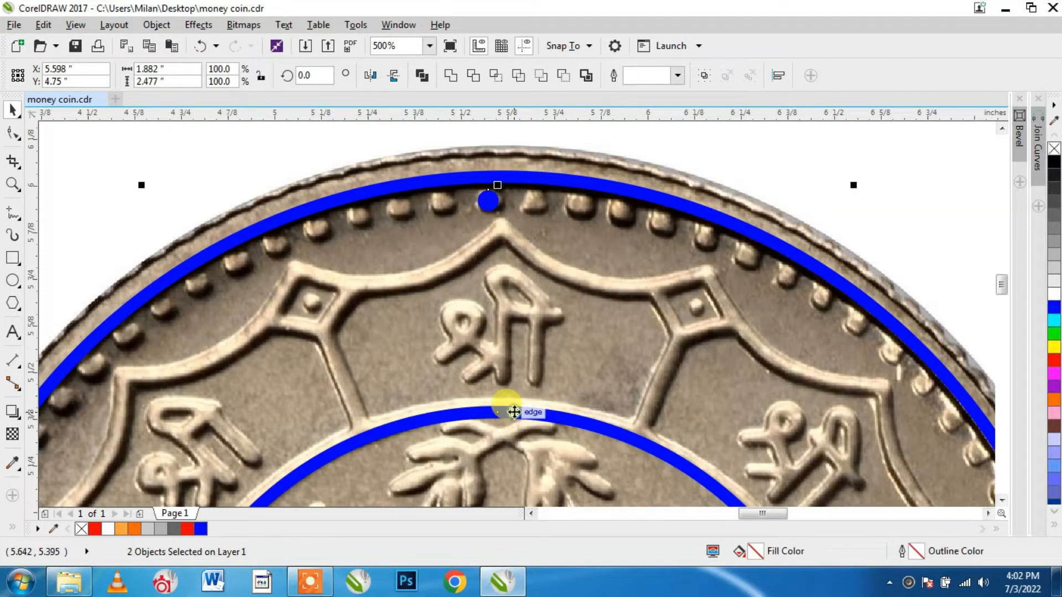
pyautogui.scroll(-1, 557, 288)
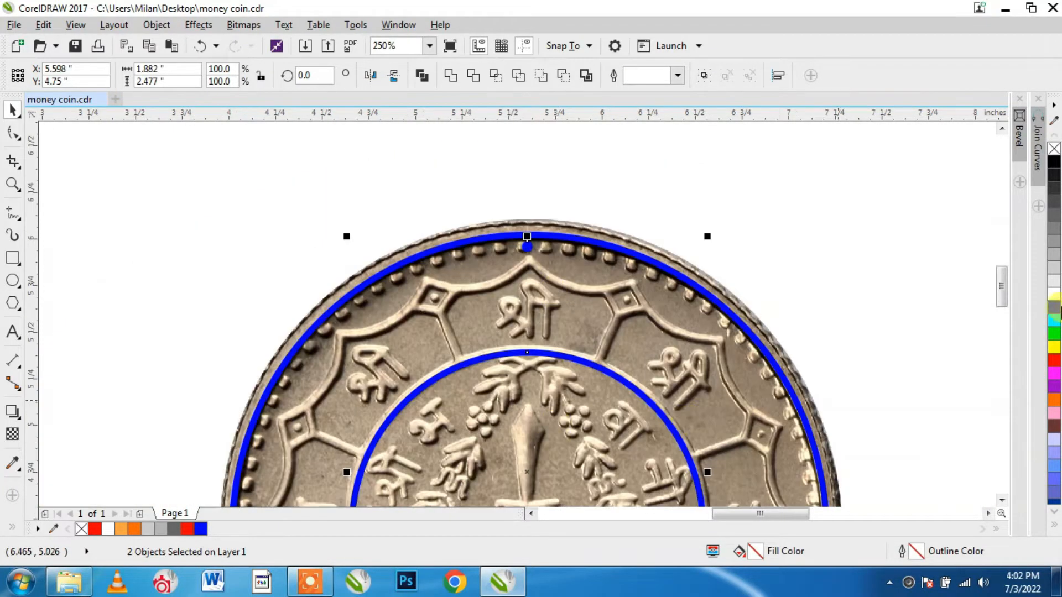
pyautogui.moveTo(1002, 279); pyautogui.dragTo(1001, 288)
pyautogui.click(527, 168)
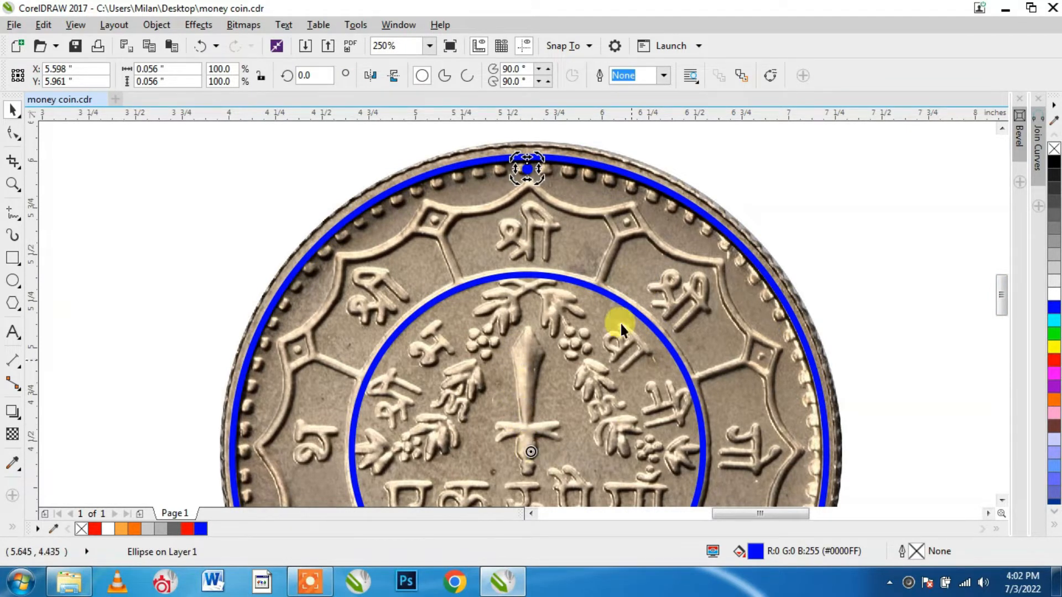
pyautogui.scroll(1, 526, 147)
pyautogui.moveTo(532, 167); pyautogui.dragTo(584, 174)
pyautogui.scroll(-2, 608, 197)
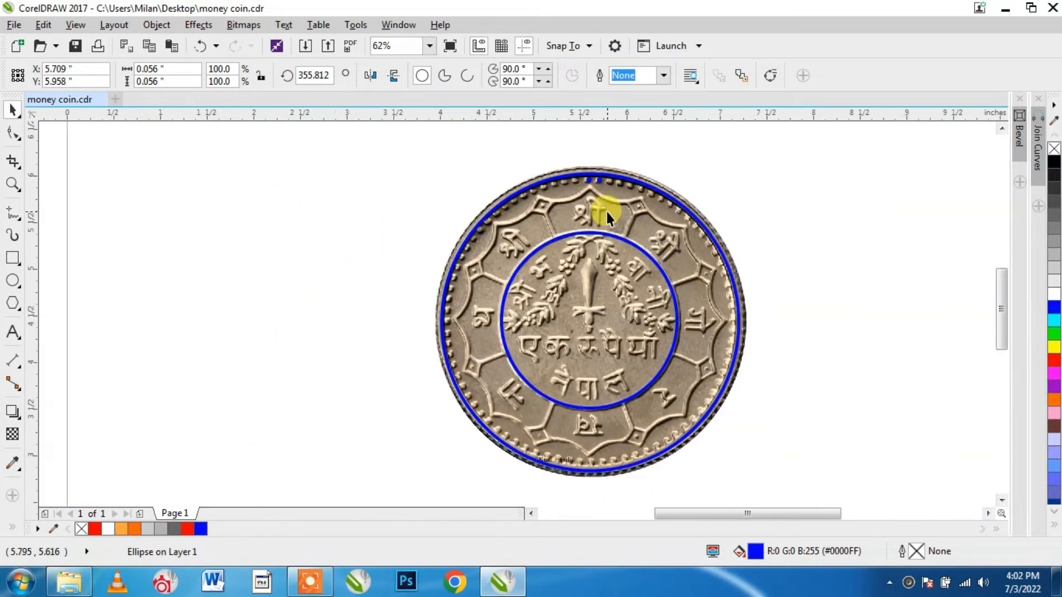
pyautogui.hotkey('ctrl', 'r')
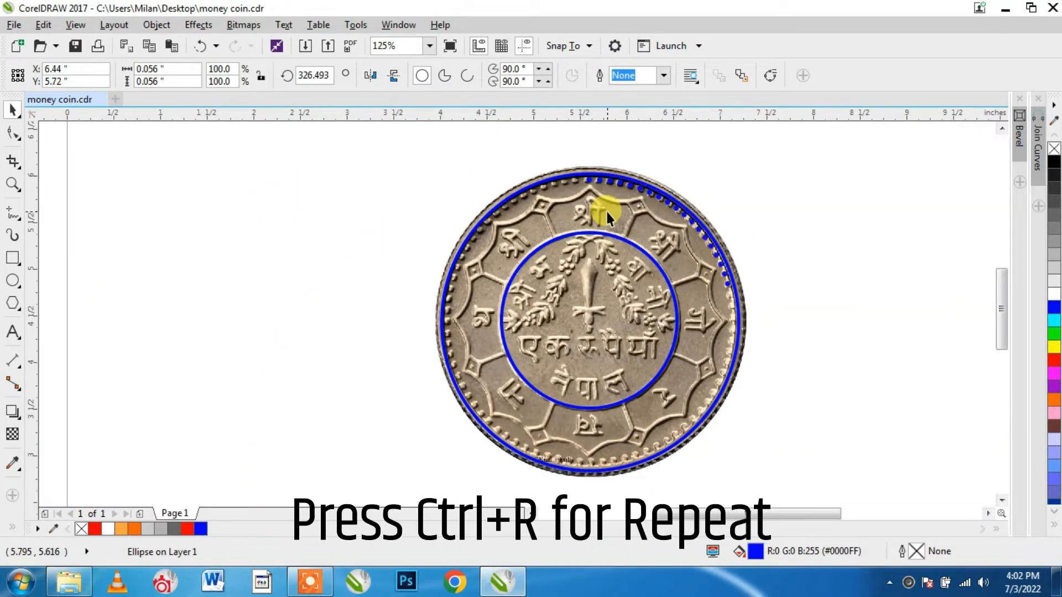
pyautogui.hotkey('ctrl', 'r')
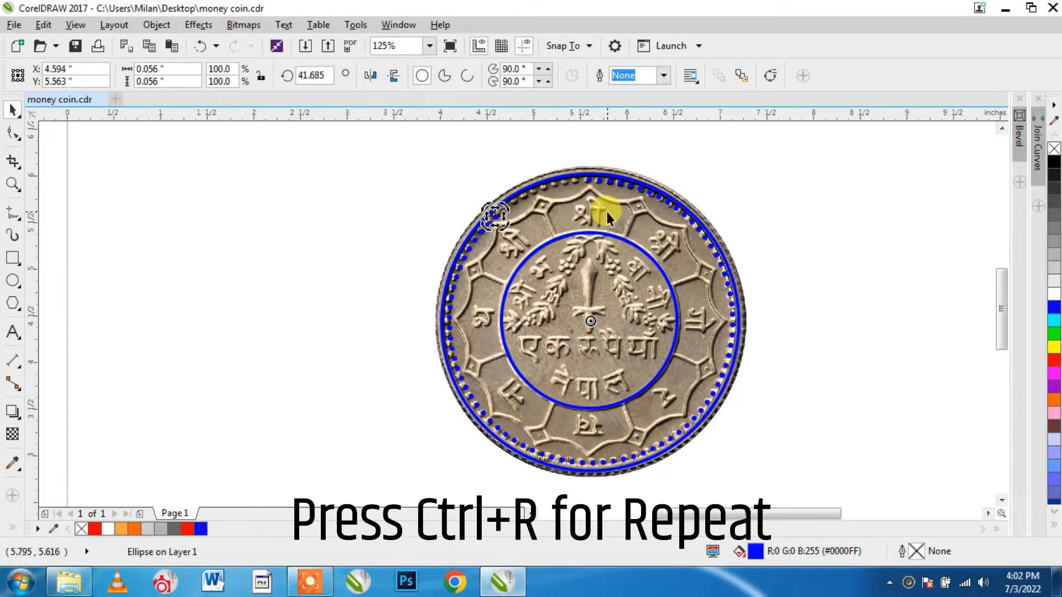
pyautogui.hotkey('ctrl', 'r')
pyautogui.hotkey('ctrl', 'r')
pyautogui.hotkey('ctrl', 'r')
pyautogui.hotkey('ctrl', 'r')
# - Select the ring of dots and group it with Ctrl+G
pyautogui.scroll(2, 600, 171)
pyautogui.scroll(-2, 593, 170)
pyautogui.scroll(1, 596, 165)
pyautogui.scroll(-1, 596, 164)
pyautogui.click(761, 166)
pyautogui.moveTo(339, 162); pyautogui.dragTo(833, 348)
pyautogui.hotkey('ctrl', 'g')
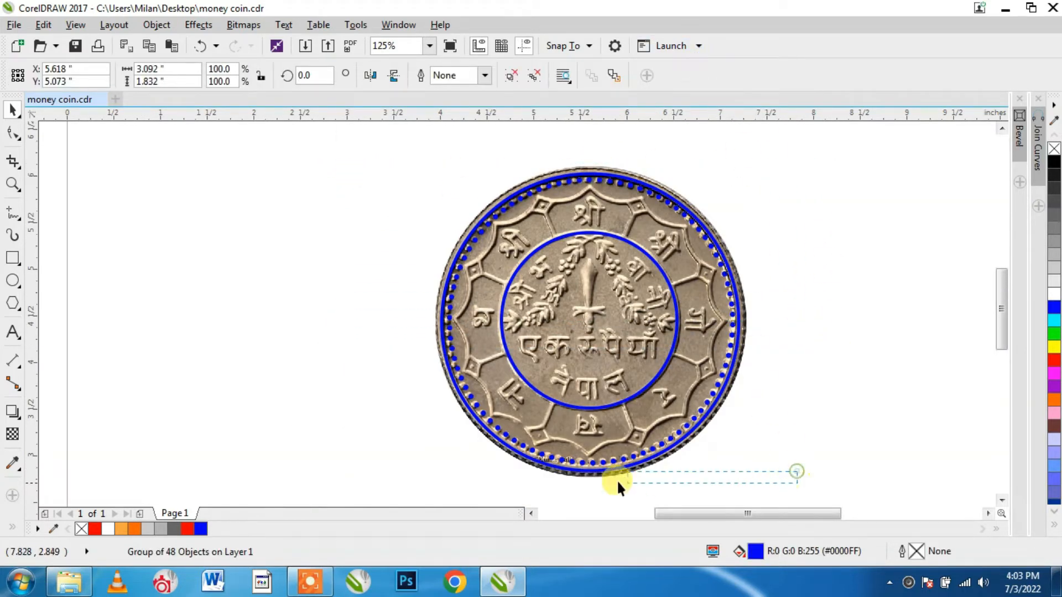
pyautogui.moveTo(384, 283); pyautogui.dragTo(383, 283)
# - Group all 39 dots into a single ring object
pyautogui.keyDown('shift'); pyautogui.click(612, 188); pyautogui.keyUp('shift')
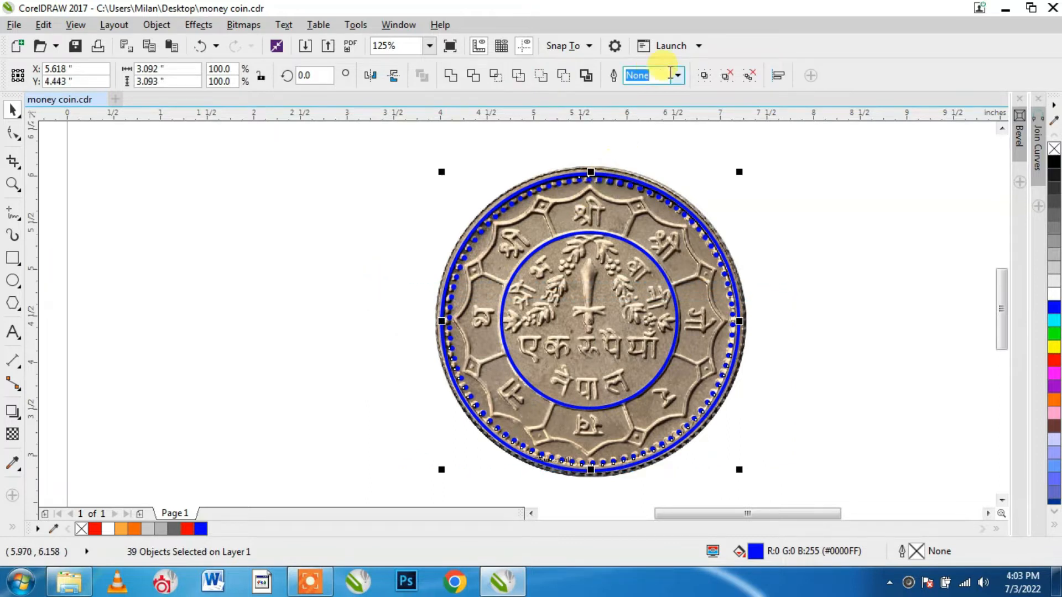
pyautogui.click(711, 79)
pyautogui.click(806, 322)
pyautogui.moveTo(727, 285); pyautogui.dragTo(891, 294)
pyautogui.hotkey('ctrl', 'z')
pyautogui.click(888, 335)
# - Lock the coin photo in place from its right-click menu
pyautogui.click(741, 412)
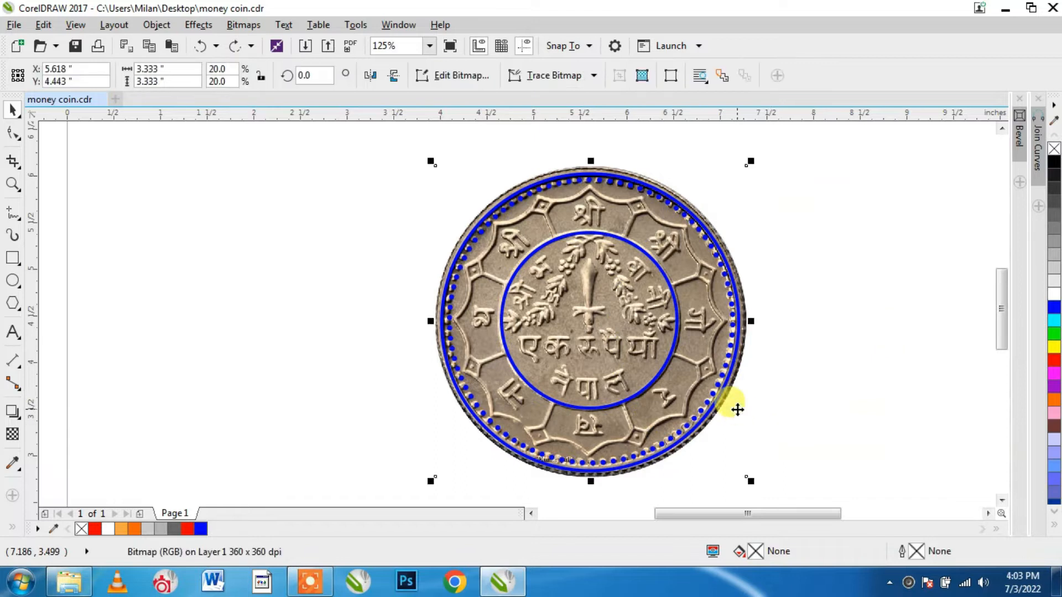
pyautogui.rightClick(739, 415)
pyautogui.click(802, 368)
pyautogui.click(888, 340)
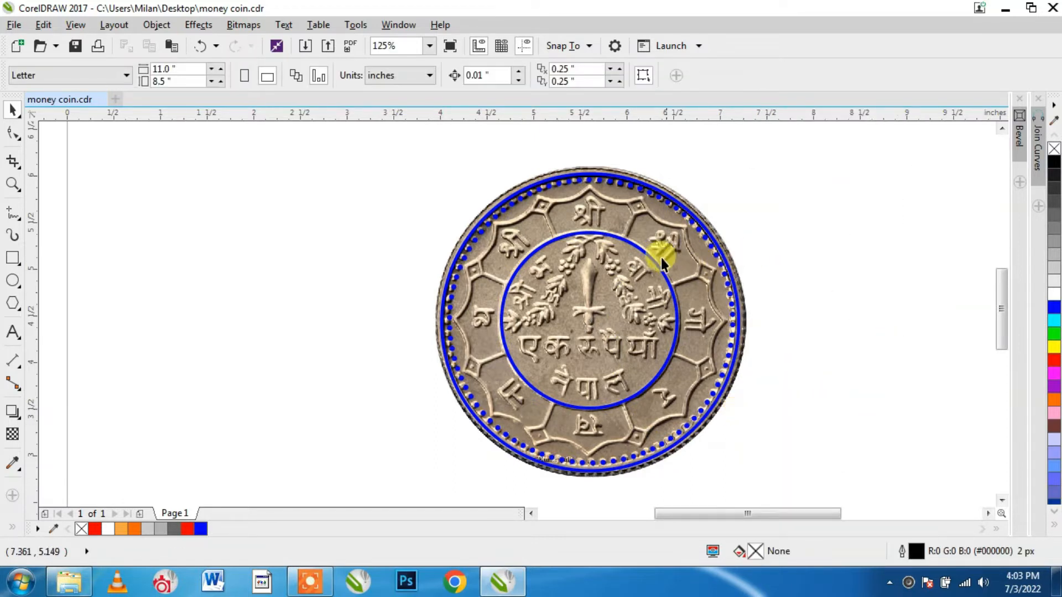
# - Select the grouped dot ring and enlarge it slightly by its corner handle
pyautogui.click(619, 183)
pyautogui.scroll(3, 619, 184)
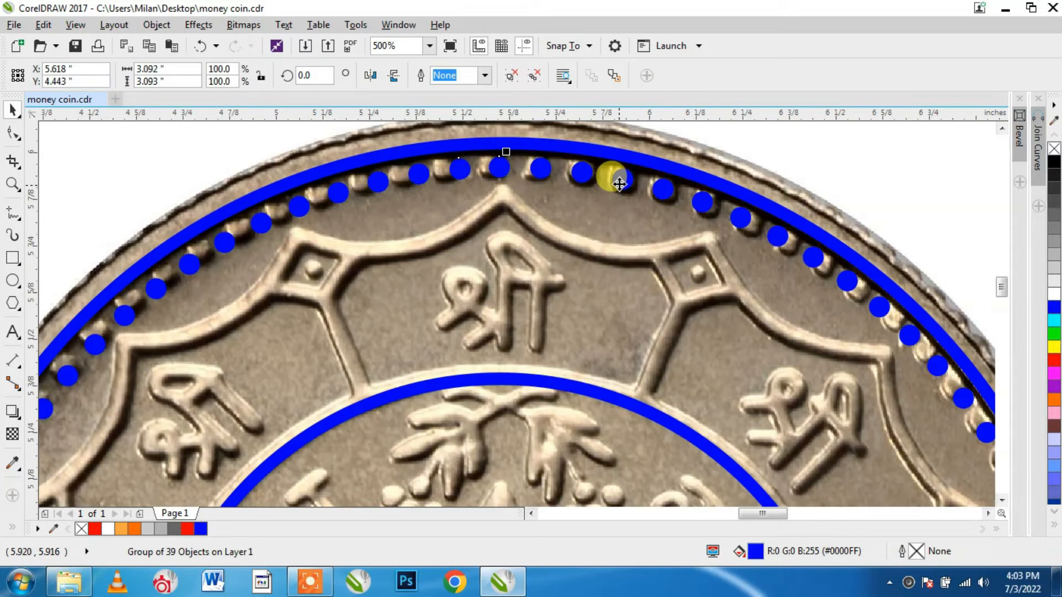
pyautogui.scroll(-2, 614, 180)
pyautogui.click(931, 209)
pyautogui.click(716, 223)
pyautogui.moveTo(856, 166); pyautogui.dragTo(895, 151)
pyautogui.scroll(-4, 522, 427)
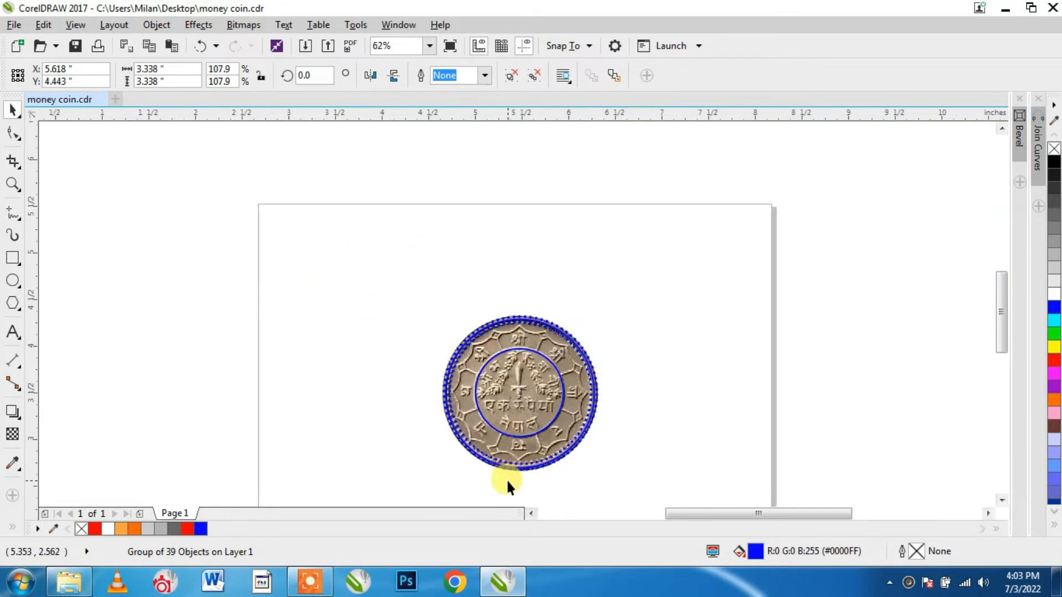
pyautogui.scroll(6, 506, 436)
pyautogui.scroll(-2, 575, 443)
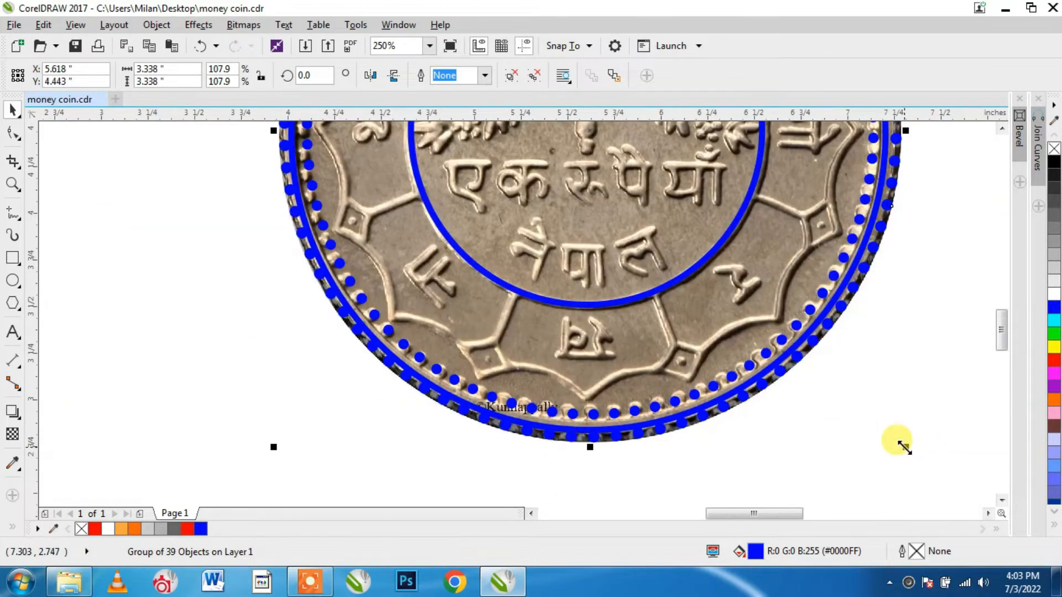
# - Enlarge the dot ring to 109.8% so it sits on the beads, nudging it down
pyautogui.moveTo(908, 452); pyautogui.dragTo(904, 455)
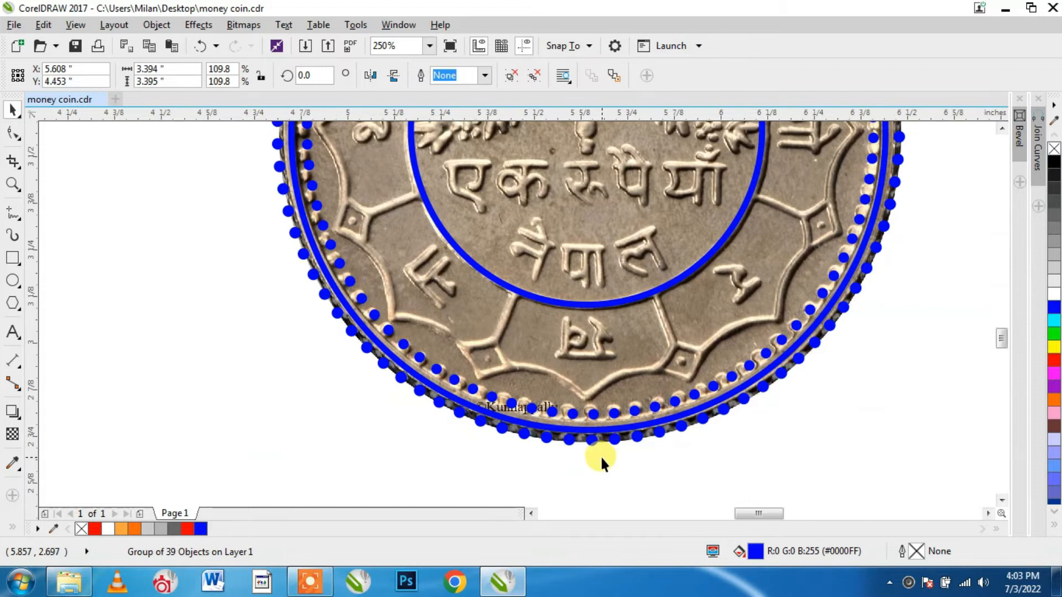
pyautogui.scroll(4, 599, 443)
pyautogui.scroll(-8, 600, 439)
pyautogui.scroll(4, 604, 277)
pyautogui.scroll(2, 600, 290)
pyautogui.press('Down')
pyautogui.scroll(-4, 592, 322)
pyautogui.scroll(1, 630, 424)
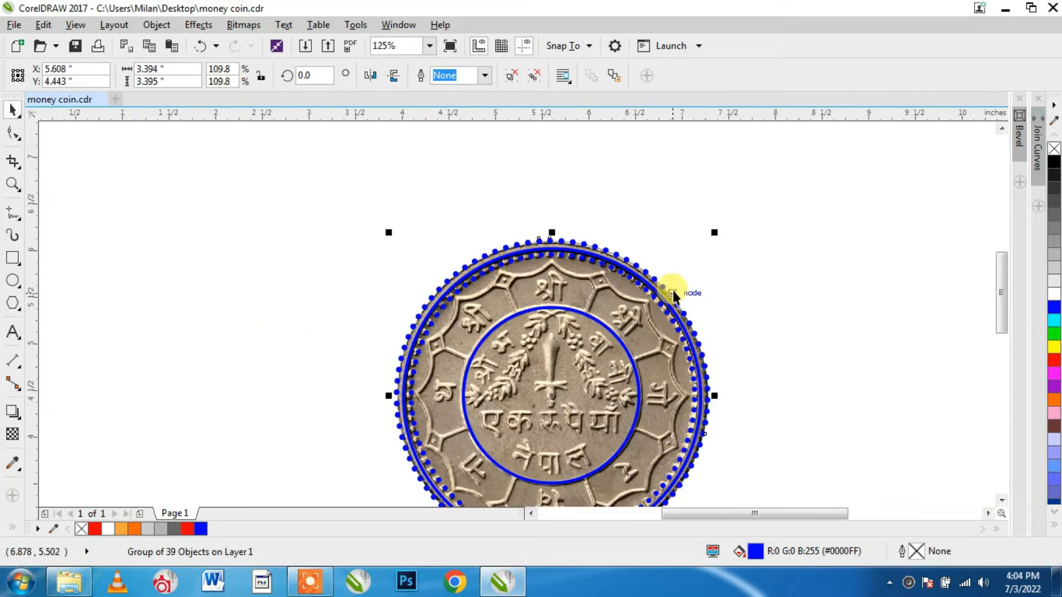
pyautogui.scroll(-1, 668, 312)
# - Select all traced parts and centre them on the coin with C and E
pyautogui.moveTo(420, 206); pyautogui.dragTo(781, 485)
pyautogui.press('c')
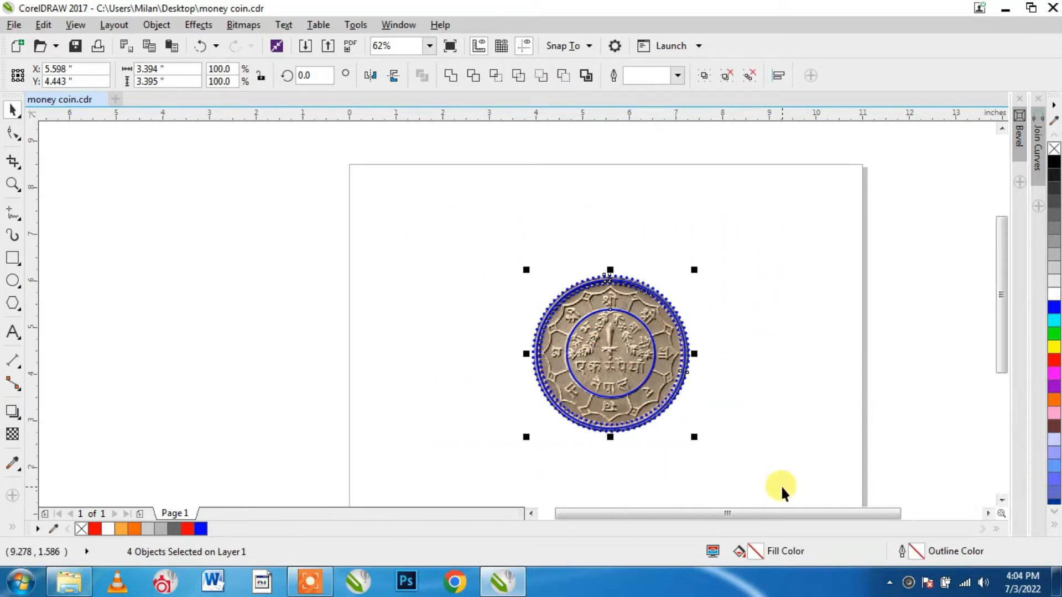
pyautogui.press('e')
pyautogui.click(781, 386)
pyautogui.scroll(3, 602, 285)
pyautogui.scroll(-2, 602, 284)
pyautogui.scroll(1, 650, 441)
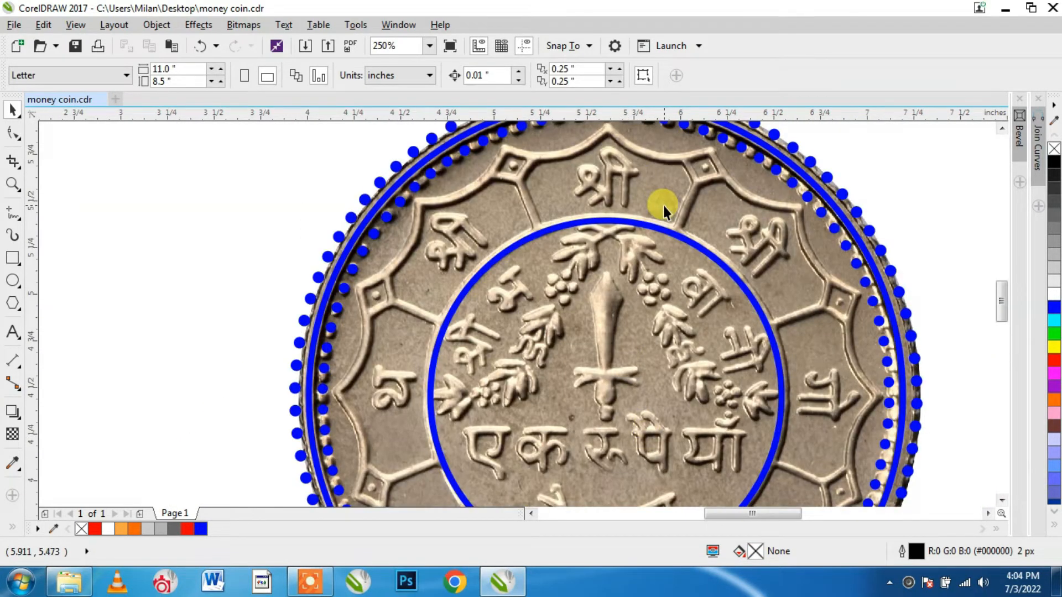
# - Zoom into the coin's top and draw a three-node Freehand line across the arch
pyautogui.moveTo(1002, 321); pyautogui.dragTo(1001, 305)
pyautogui.press('z')
pyautogui.moveTo(462, 225); pyautogui.dragTo(747, 330)
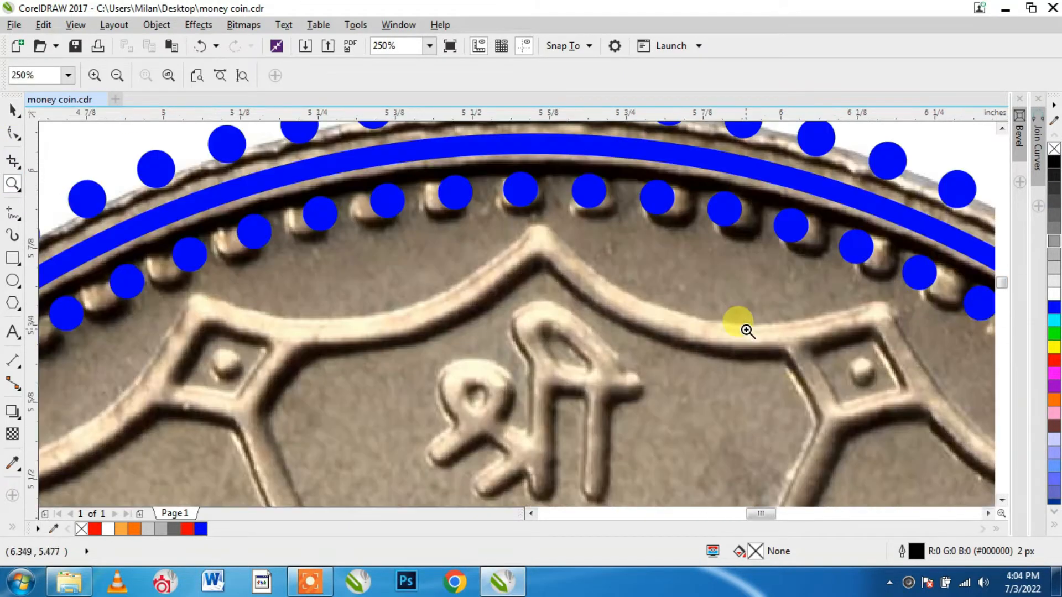
pyautogui.click(13, 212)
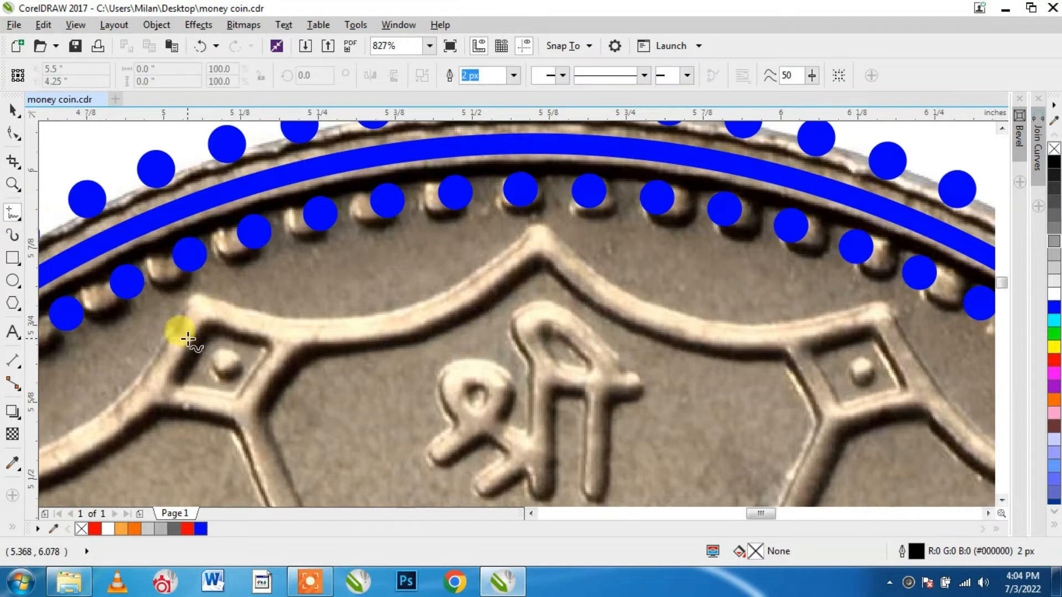
pyautogui.click(193, 312)
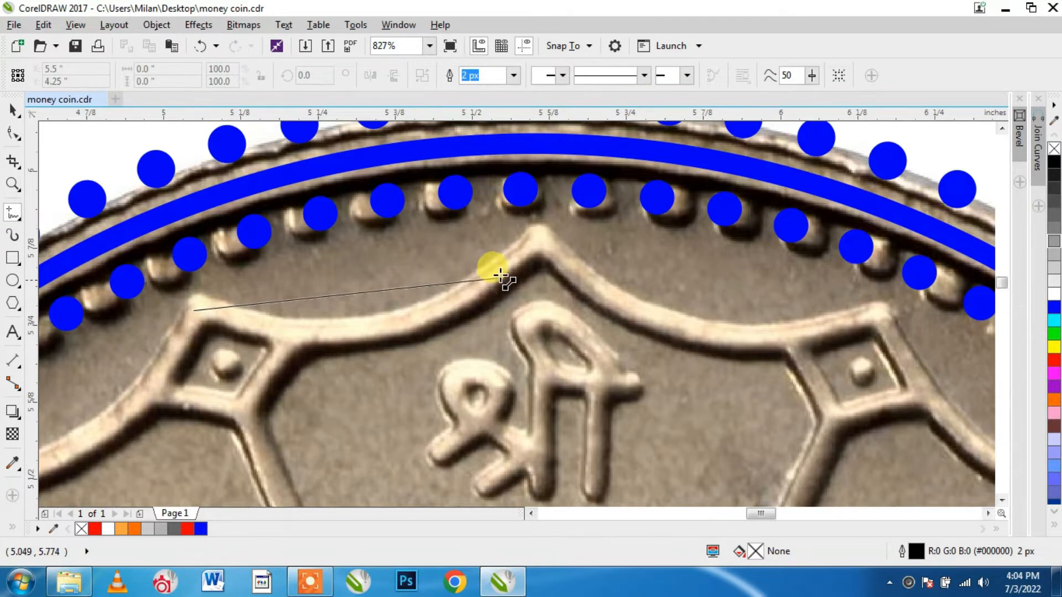
pyautogui.doubleClick(543, 238)
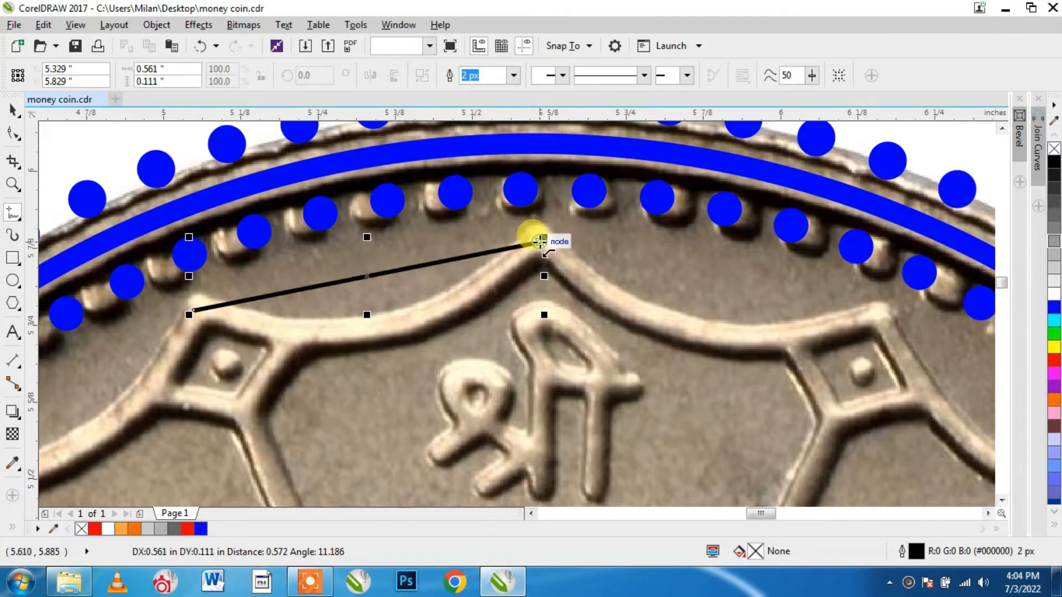
pyautogui.click(879, 317)
# - Bend both line segments with the Shape tool to follow the scalloped arch
pyautogui.click(13, 133)
pyautogui.moveTo(333, 188); pyautogui.dragTo(958, 423)
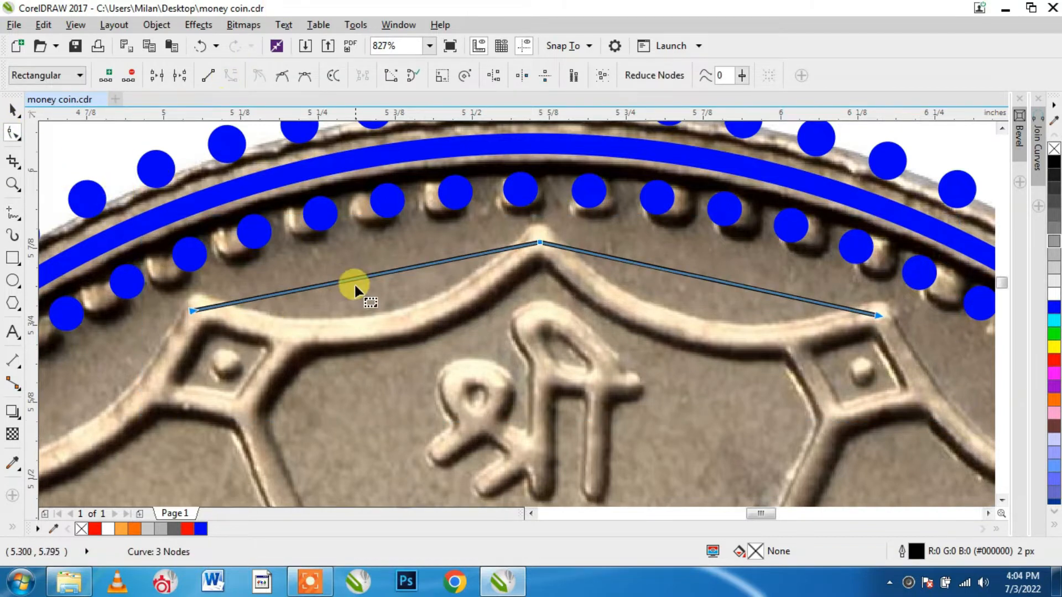
pyautogui.moveTo(356, 280); pyautogui.dragTo(368, 329)
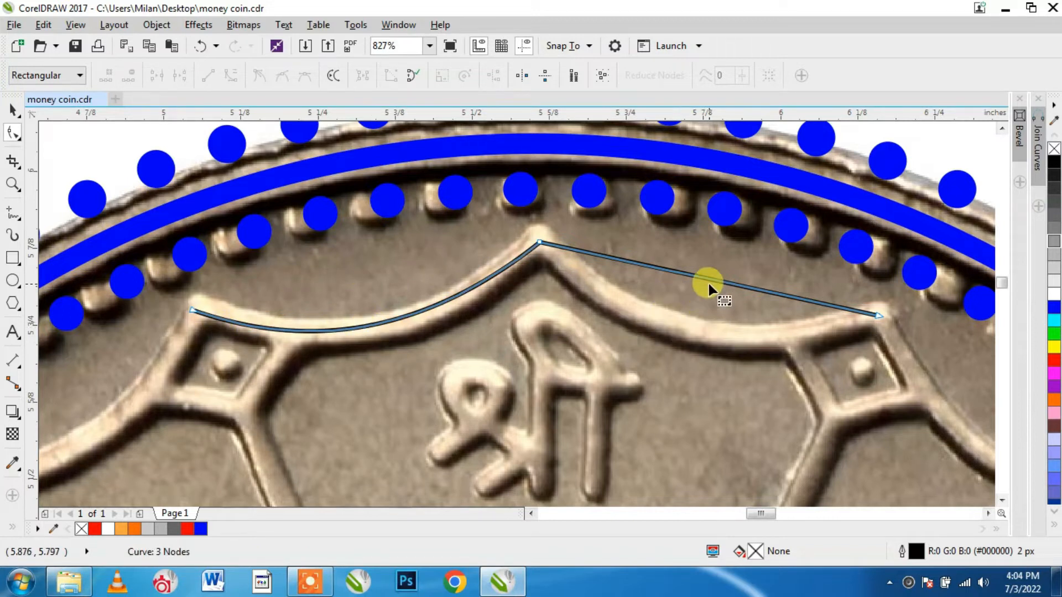
pyautogui.moveTo(706, 286); pyautogui.dragTo(704, 331)
# - Give the arch curve a blue 10 px outline
pyautogui.click(13, 114)
pyautogui.click(514, 76)
pyautogui.click(490, 180)
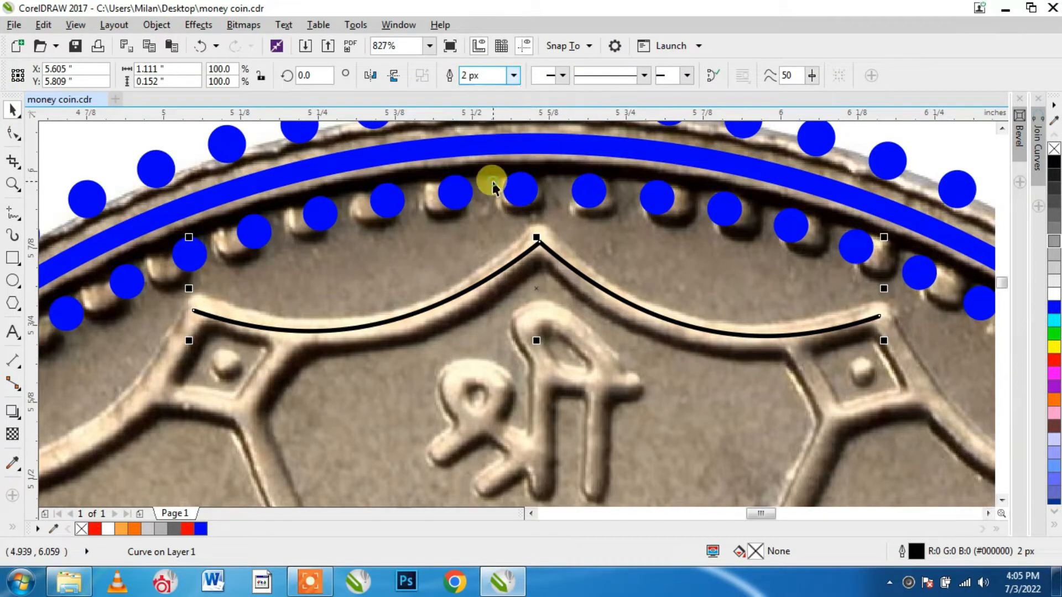
pyautogui.rightClick(1053, 310)
pyautogui.scroll(-3, 639, 371)
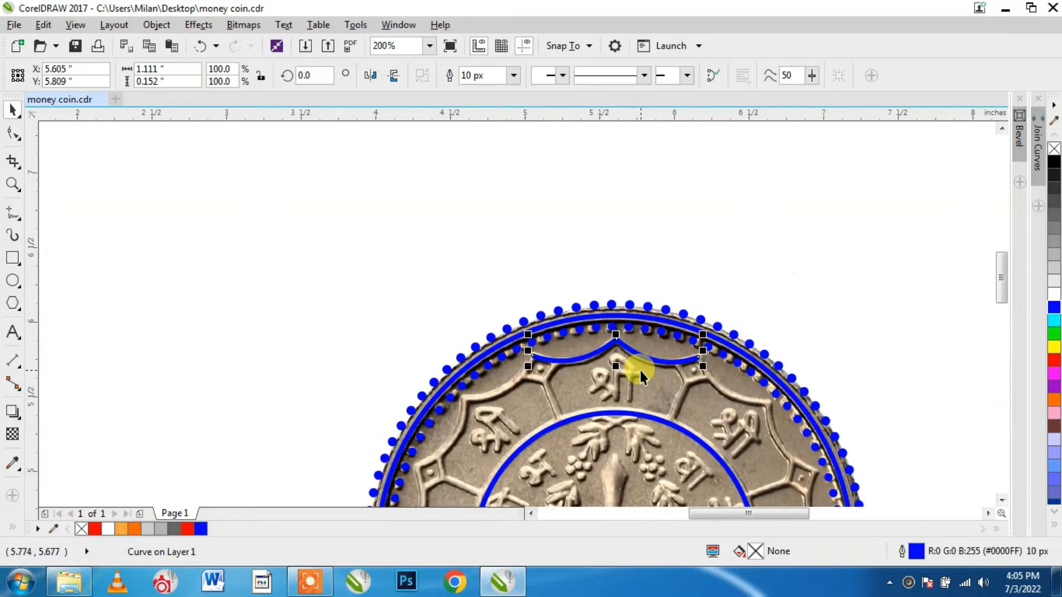
pyautogui.scroll(1, 630, 386)
pyautogui.scroll(-1, 630, 385)
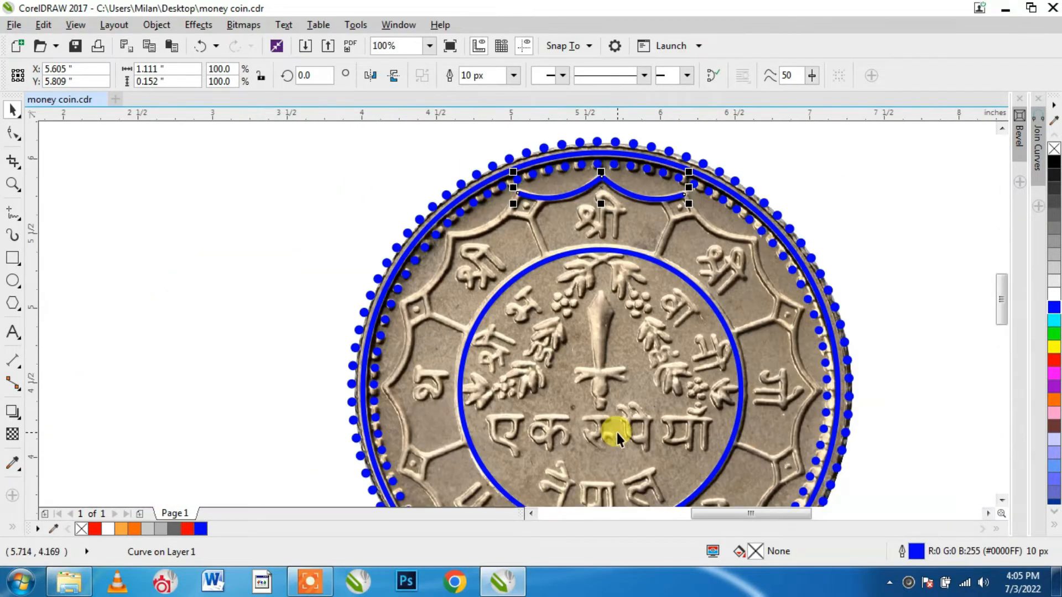
# - Rotate-copy the arch 45° around the coin's centre and repeat to close the scalloped ring
pyautogui.click(643, 198)
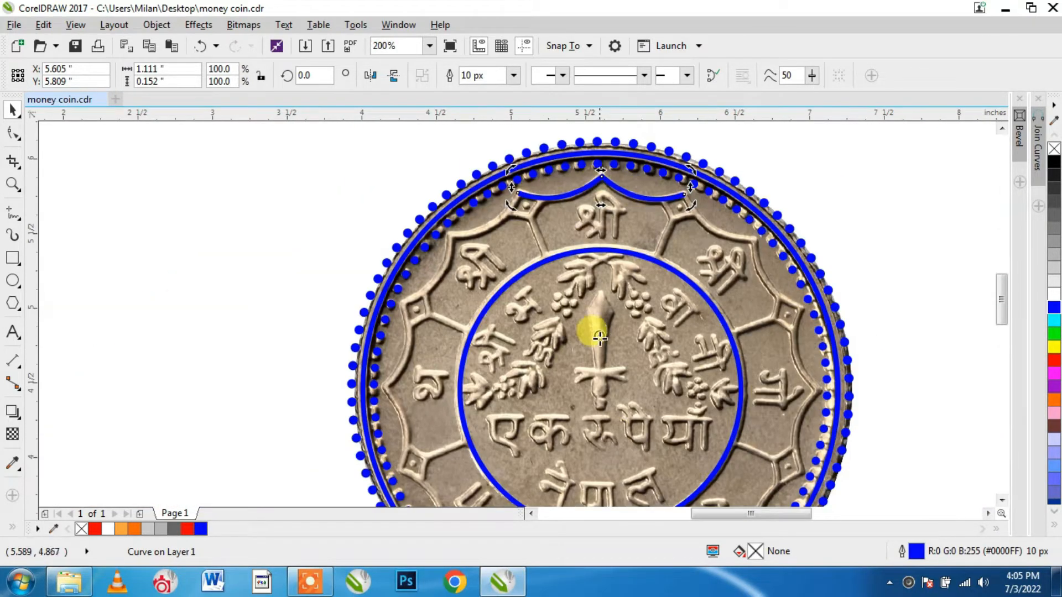
pyautogui.moveTo(607, 393); pyautogui.dragTo(608, 394)
pyautogui.moveTo(237, 169); pyautogui.dragTo(567, 239)
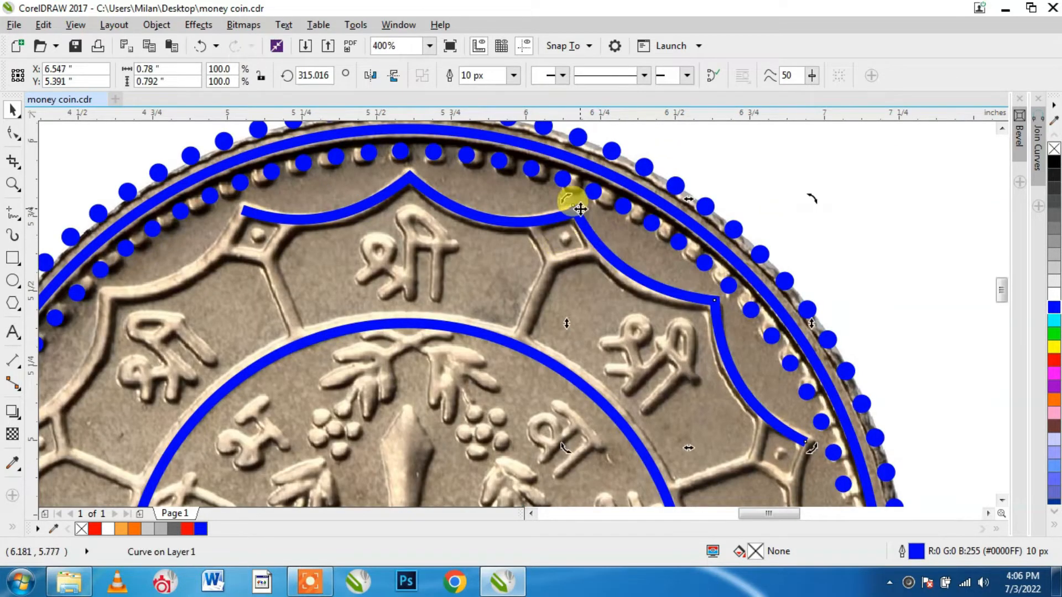
pyautogui.scroll(1, 575, 203)
pyautogui.scroll(-3, 599, 225)
pyautogui.hotkey('ctrl', 'r')
pyautogui.hotkey('ctrl', 'r')
pyautogui.hotkey('ctrl', 'r')
pyautogui.hotkey('ctrl', 'r')
pyautogui.hotkey('ctrl', 'r')
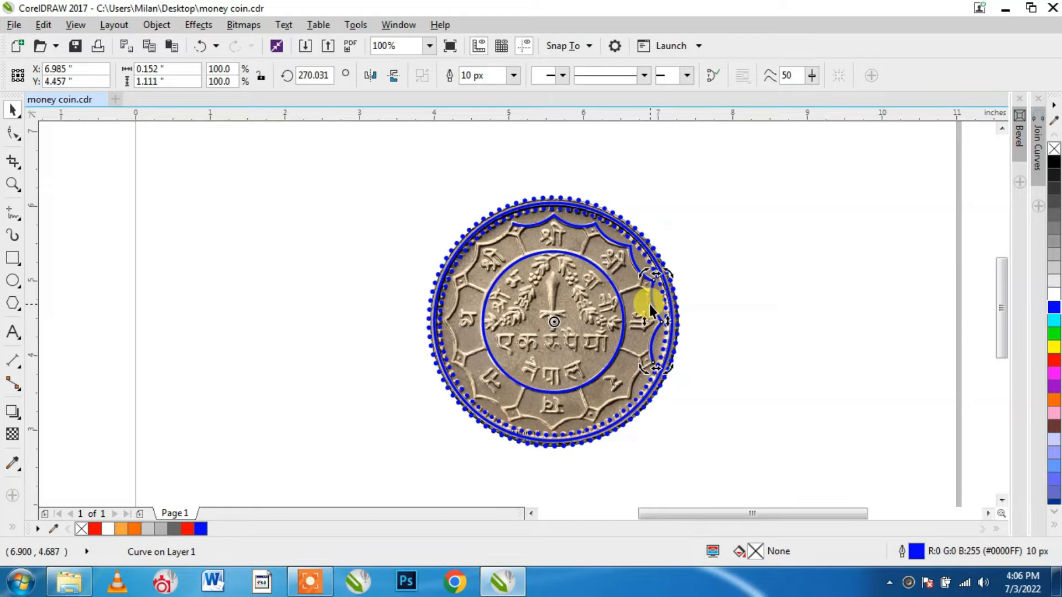
pyautogui.hotkey('ctrl', 'r')
pyautogui.scroll(3, 590, 224)
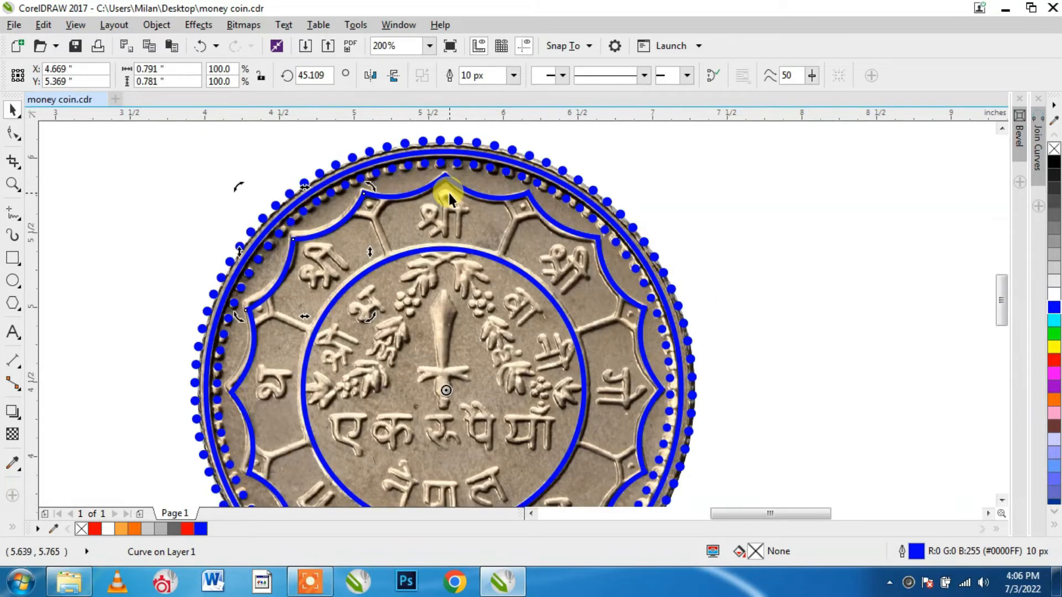
pyautogui.scroll(-1, 448, 190)
pyautogui.scroll(1, 477, 204)
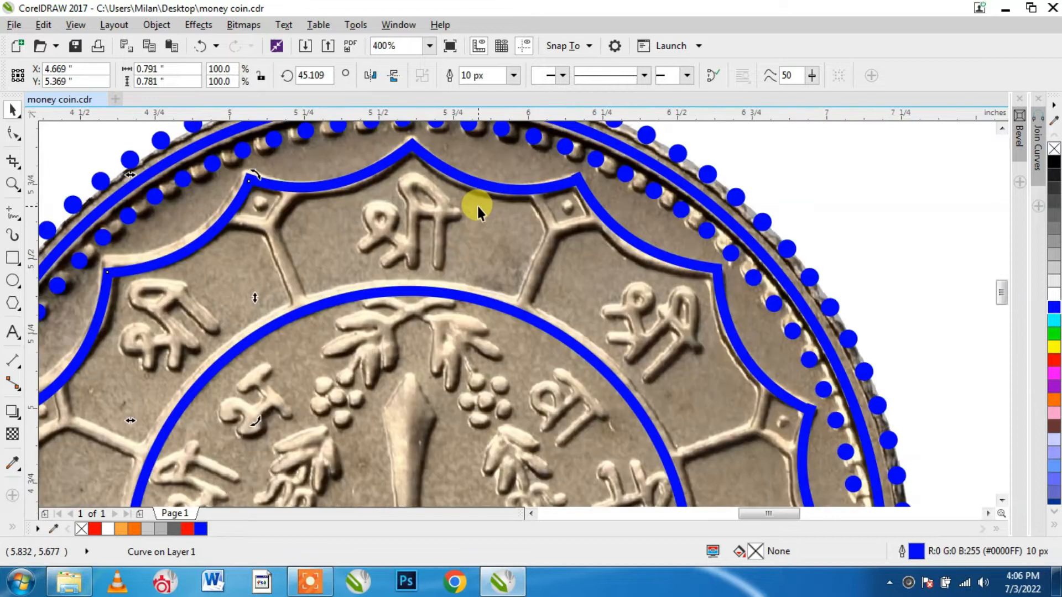
pyautogui.scroll(-1, 477, 204)
pyautogui.scroll(1, 477, 204)
pyautogui.click(13, 260)
# - Draw a small square with a blue 10 px outline and rotate it 45° into a diamond
pyautogui.moveTo(839, 200); pyautogui.dragTo(861, 229)
pyautogui.click(759, 76)
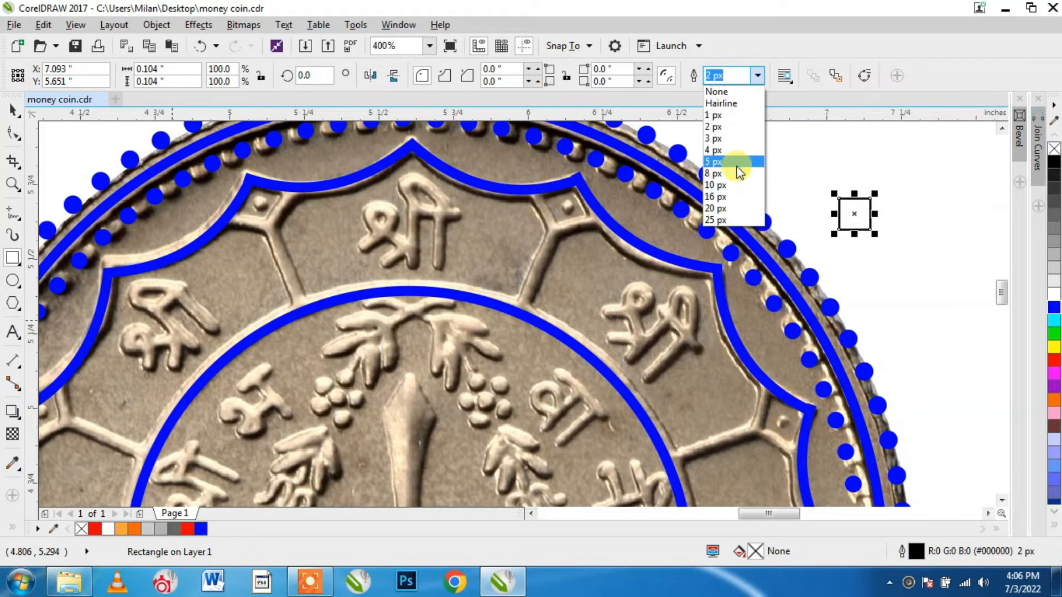
pyautogui.click(736, 171)
pyautogui.rightClick(1054, 307)
pyautogui.click(307, 72)
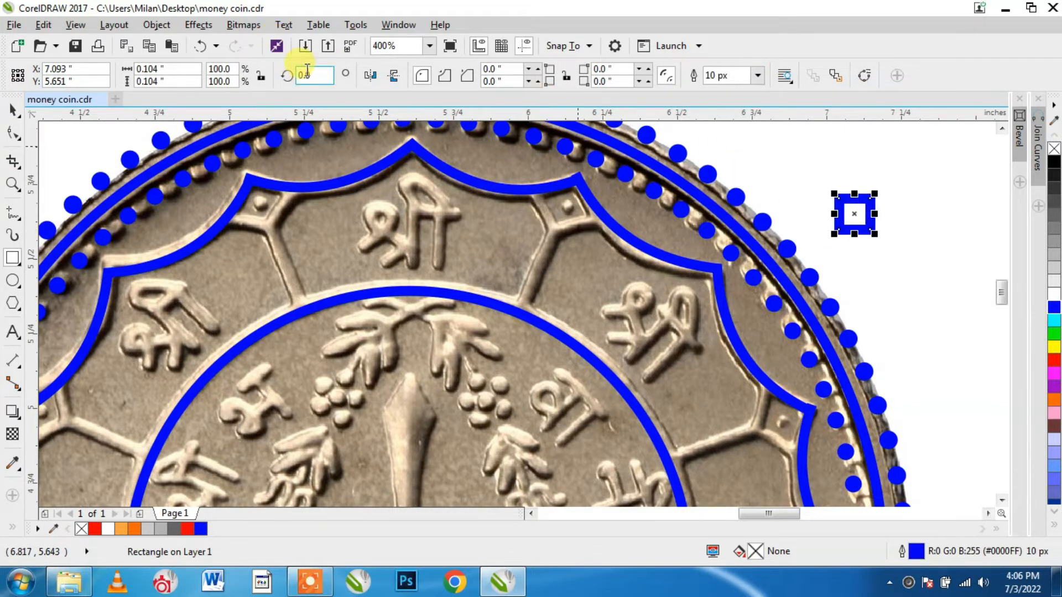
pyautogui.write('45')
pyautogui.press('Return')
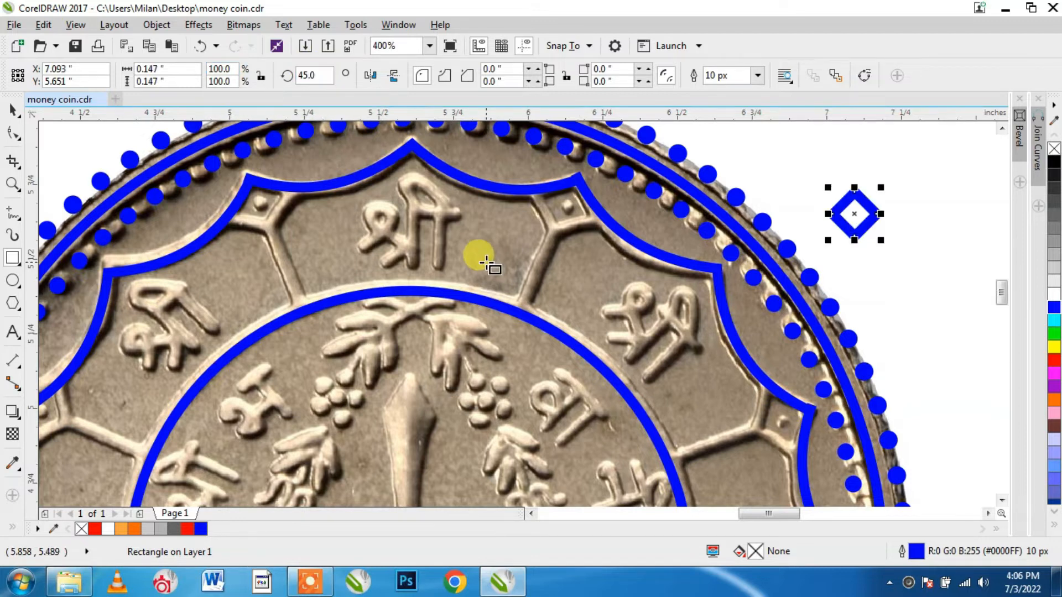
# - Move the diamond onto the scallop junction, tilt it to 18.5° and enlarge it to 0.139 inches
pyautogui.scroll(-2, 783, 232)
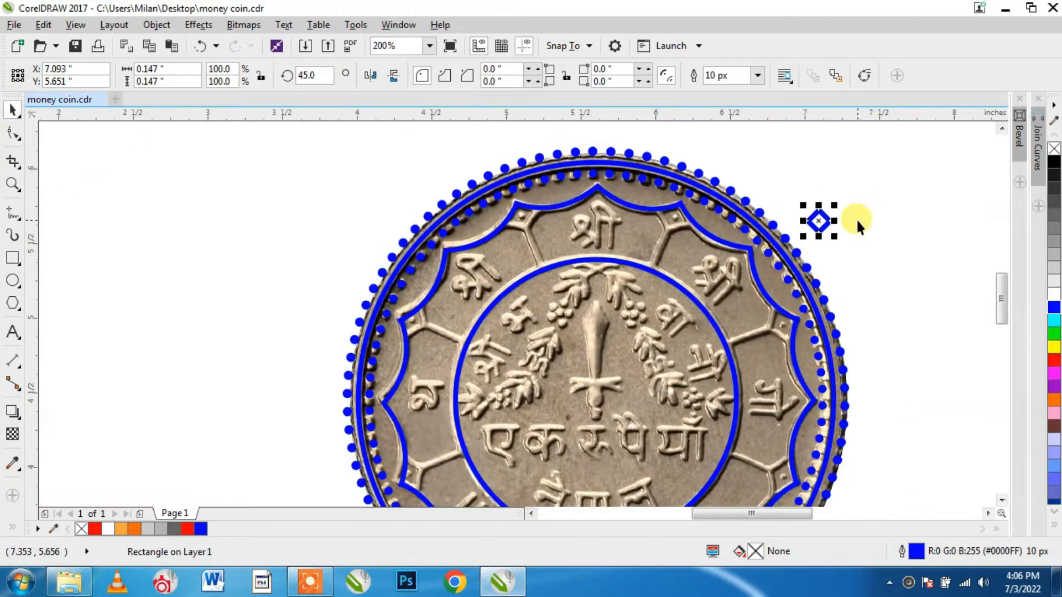
pyautogui.scroll(2, 853, 220)
pyautogui.moveTo(781, 220); pyautogui.dragTo(490, 213)
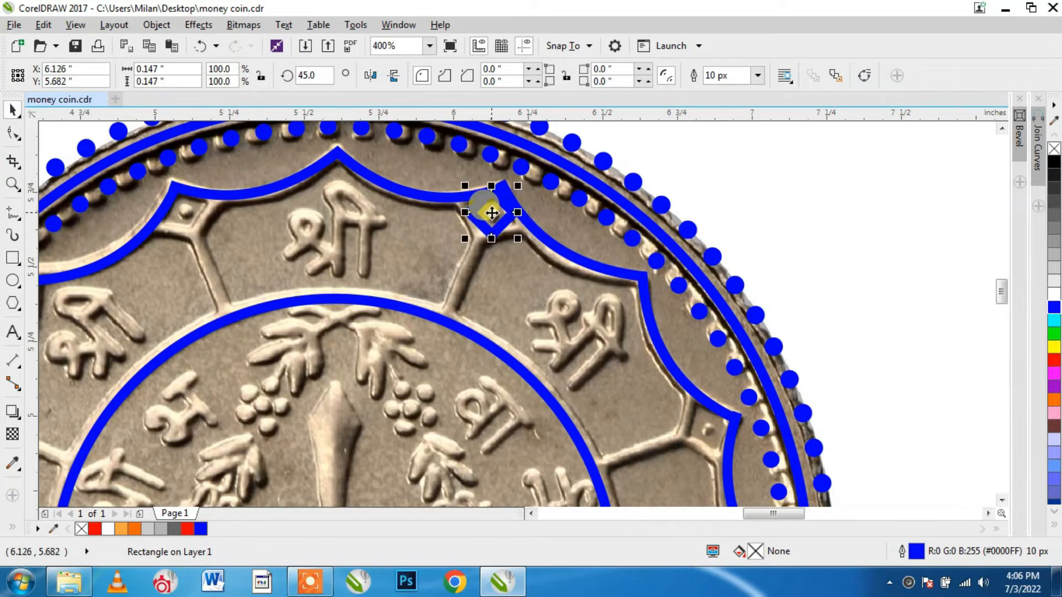
pyautogui.scroll(2, 490, 213)
pyautogui.click(491, 209)
pyautogui.moveTo(545, 174); pyautogui.dragTo(552, 191)
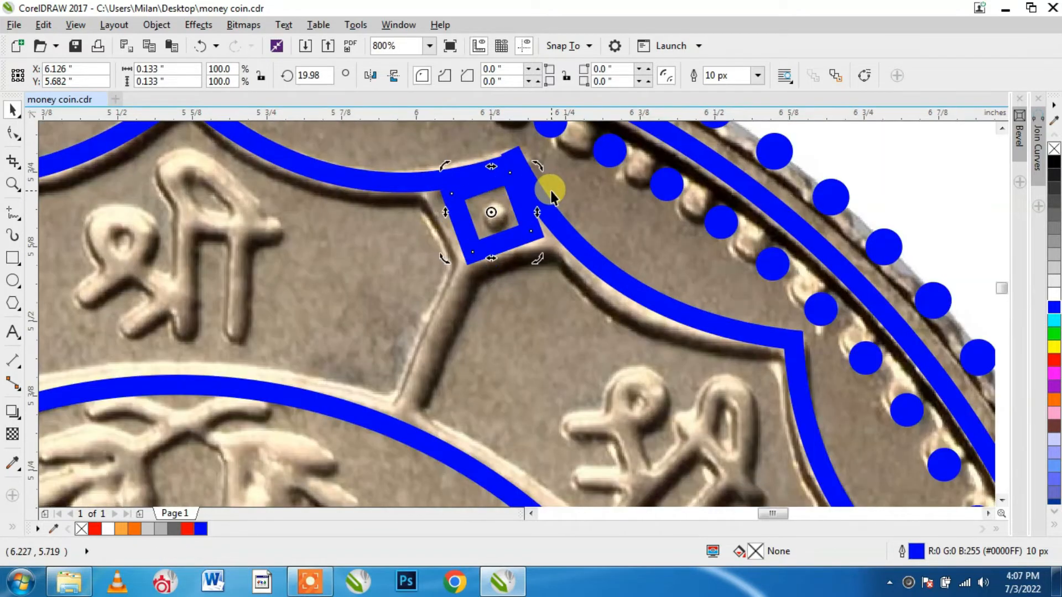
pyautogui.moveTo(534, 263); pyautogui.dragTo(540, 226)
pyautogui.click(925, 188)
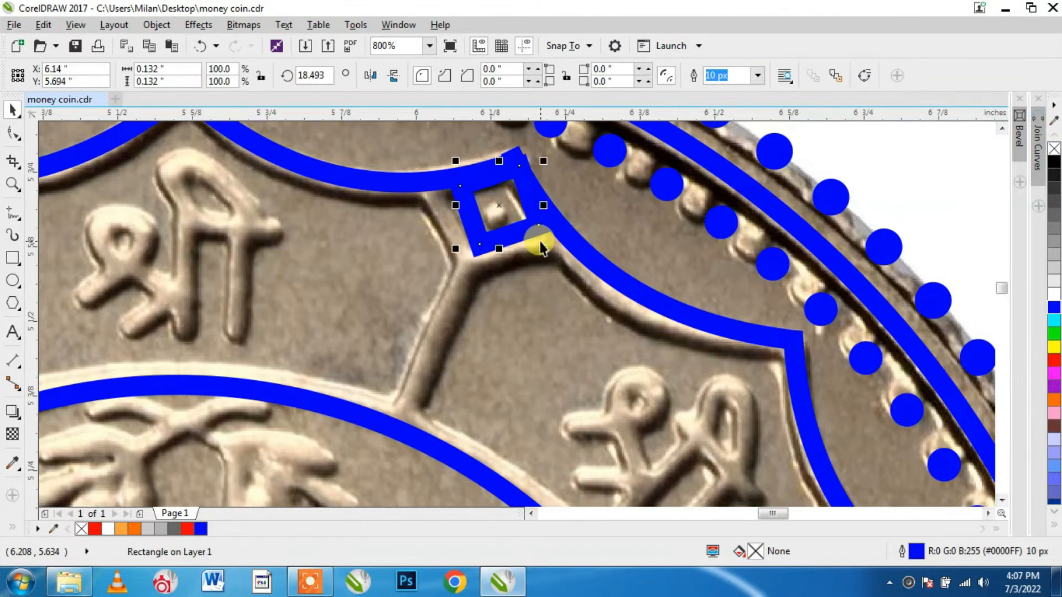
pyautogui.moveTo(458, 256); pyautogui.dragTo(455, 260)
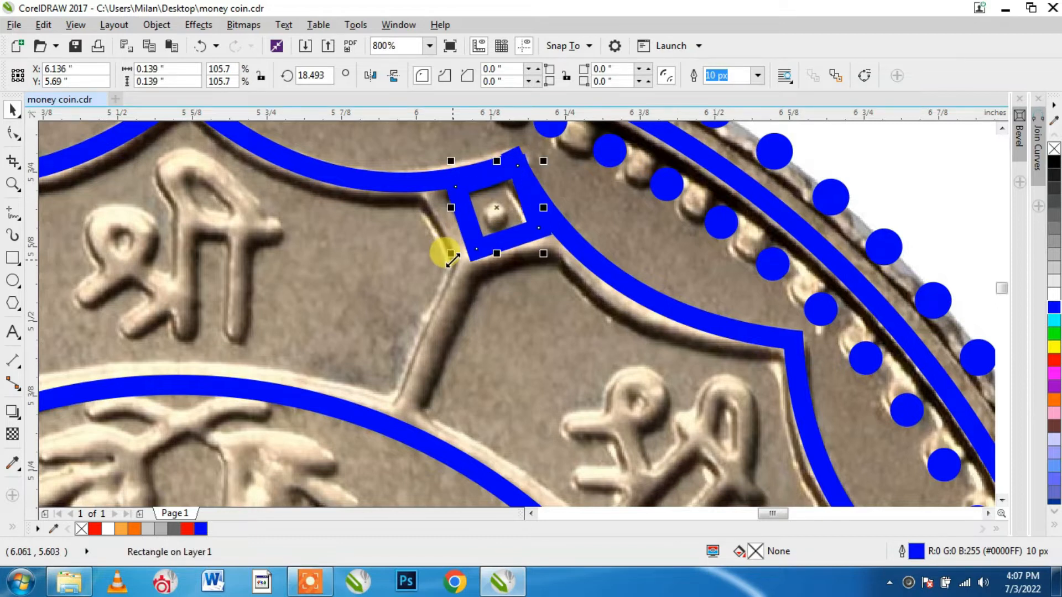
pyautogui.scroll(-1, 472, 251)
# - Draw a 10 px blue Freehand spoke from the diamond's bottom corner down to the inner circle
pyautogui.click(12, 220)
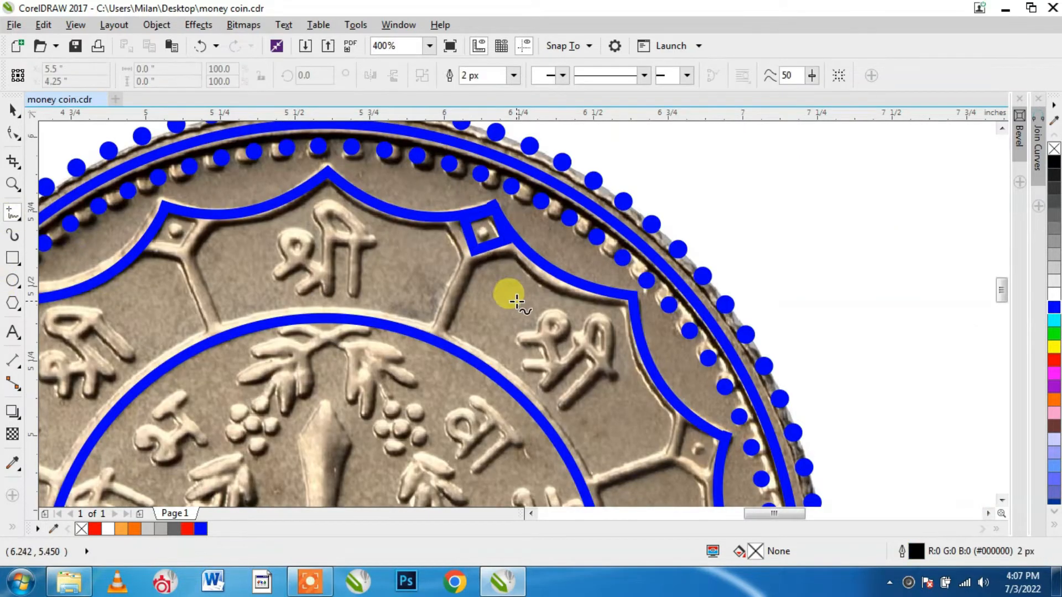
pyautogui.scroll(1, 506, 294)
pyautogui.click(449, 209)
pyautogui.click(380, 365)
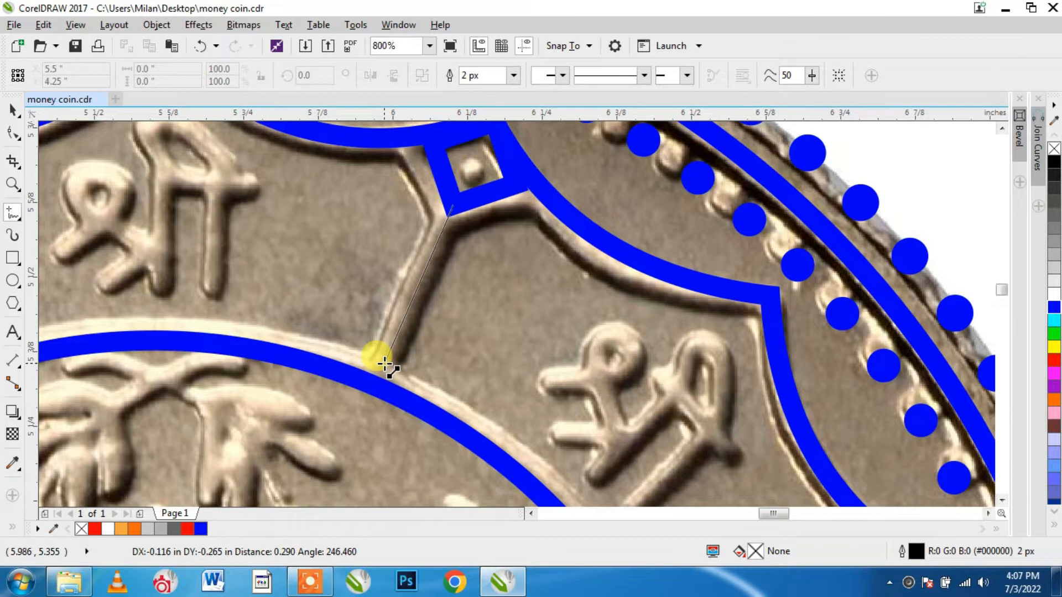
pyautogui.click(385, 363)
pyautogui.click(514, 75)
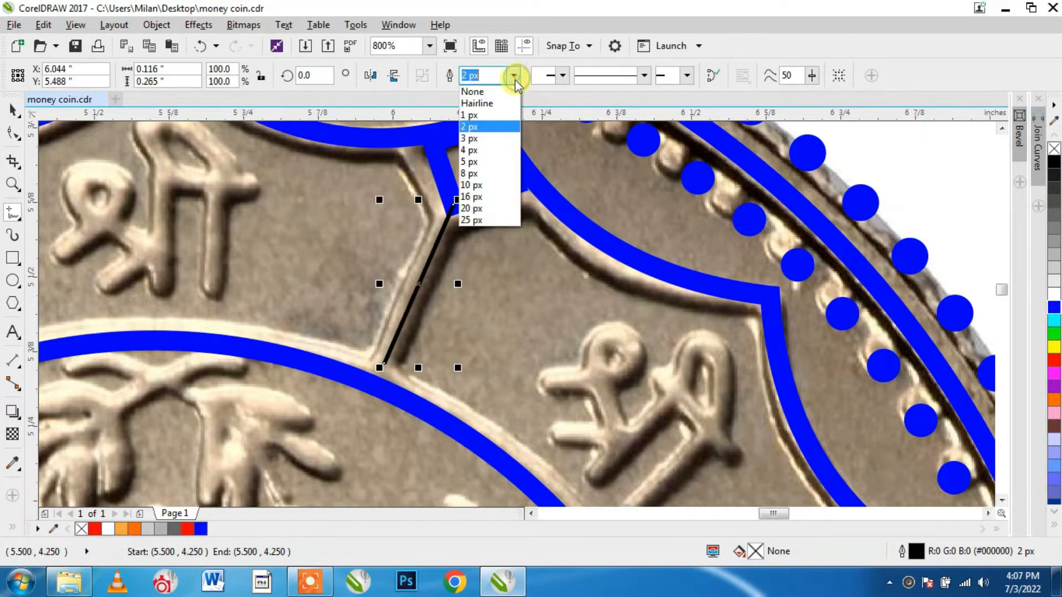
pyautogui.click(482, 188)
pyautogui.rightClick(1052, 308)
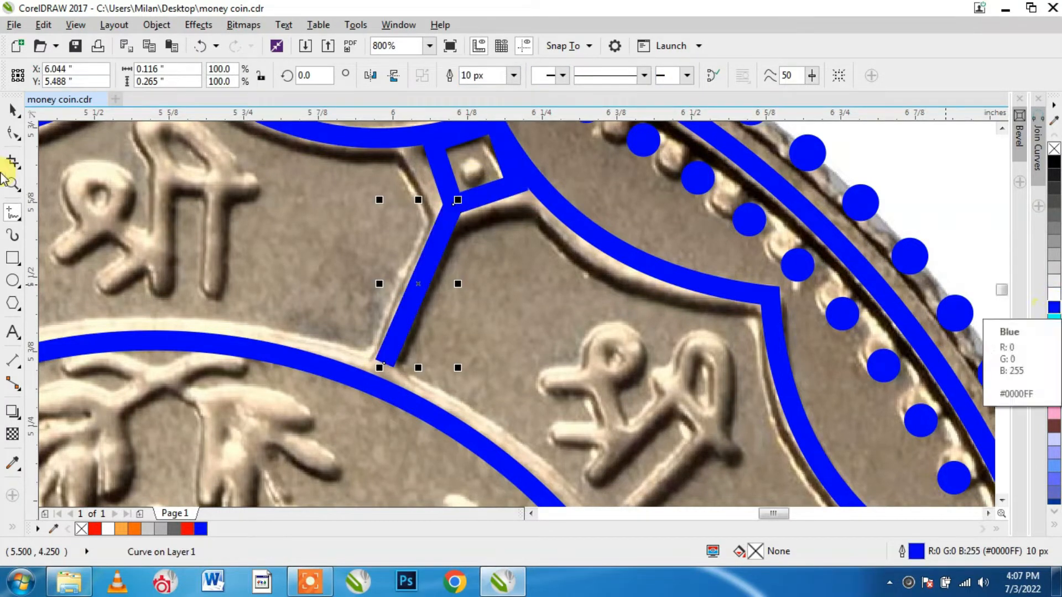
# - Draw a small blue-filled circle inside the diamond and select it with the diamond and spoke
pyautogui.click(13, 280)
pyautogui.scroll(2, 492, 152)
pyautogui.moveTo(437, 167); pyautogui.dragTo(468, 203)
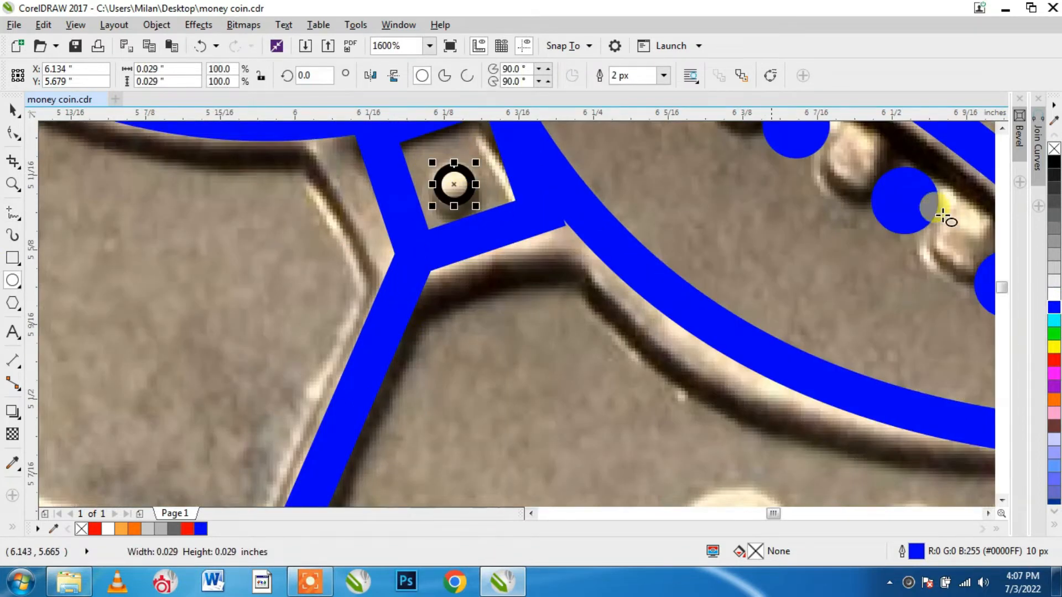
pyautogui.click(1054, 309)
pyautogui.scroll(-2, 507, 235)
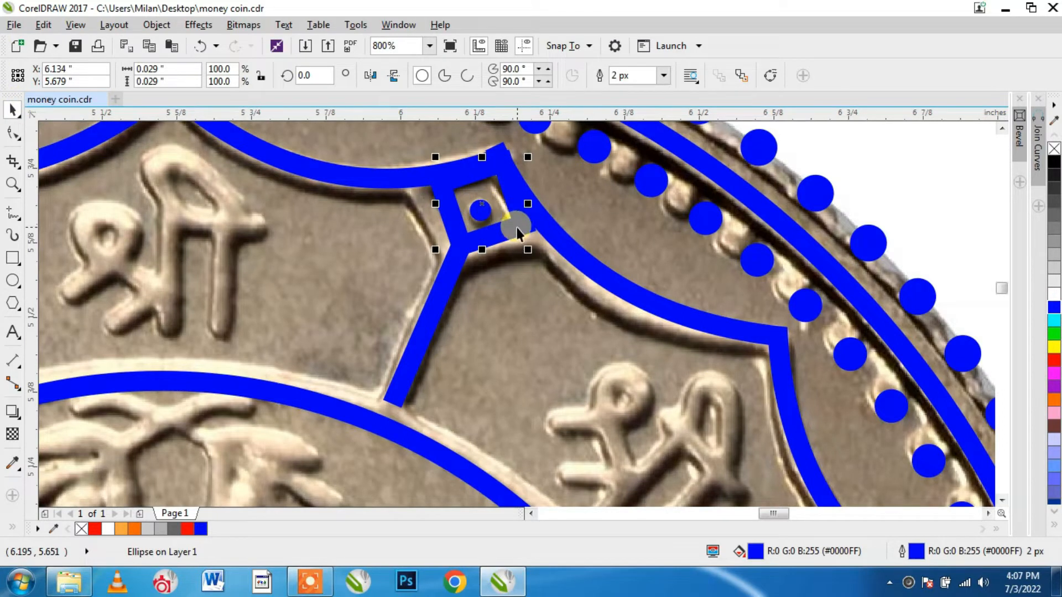
pyautogui.keyDown('shift'); pyautogui.click(518, 233); pyautogui.keyUp('shift')
pyautogui.keyDown('shift'); pyautogui.click(437, 304); pyautogui.keyUp('shift')
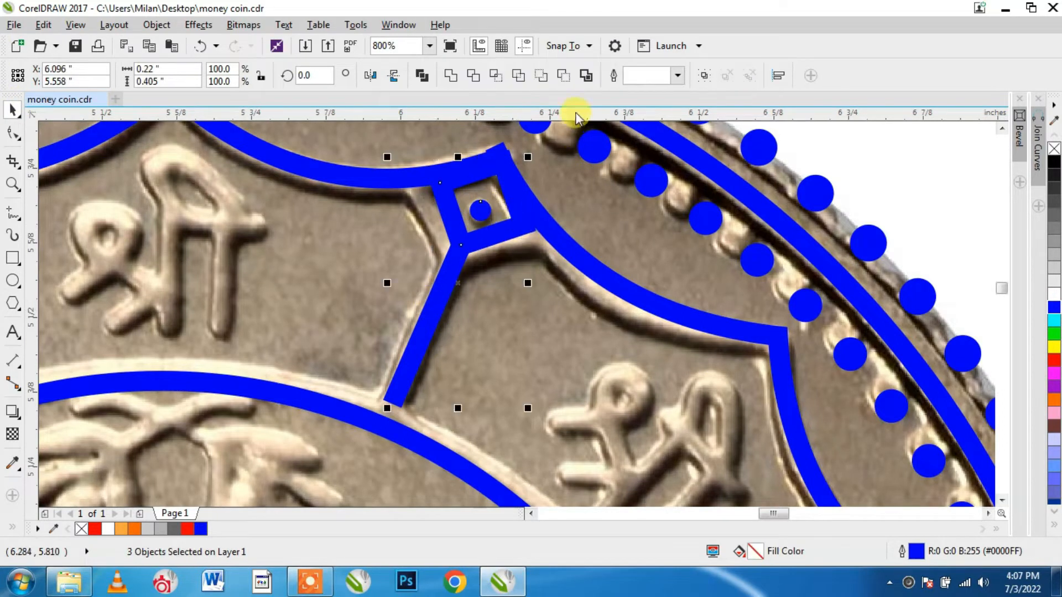
# - Group the diamond, dot and spoke into one ornament and enlarge it slightly
pyautogui.click(703, 76)
pyautogui.scroll(-3, 479, 232)
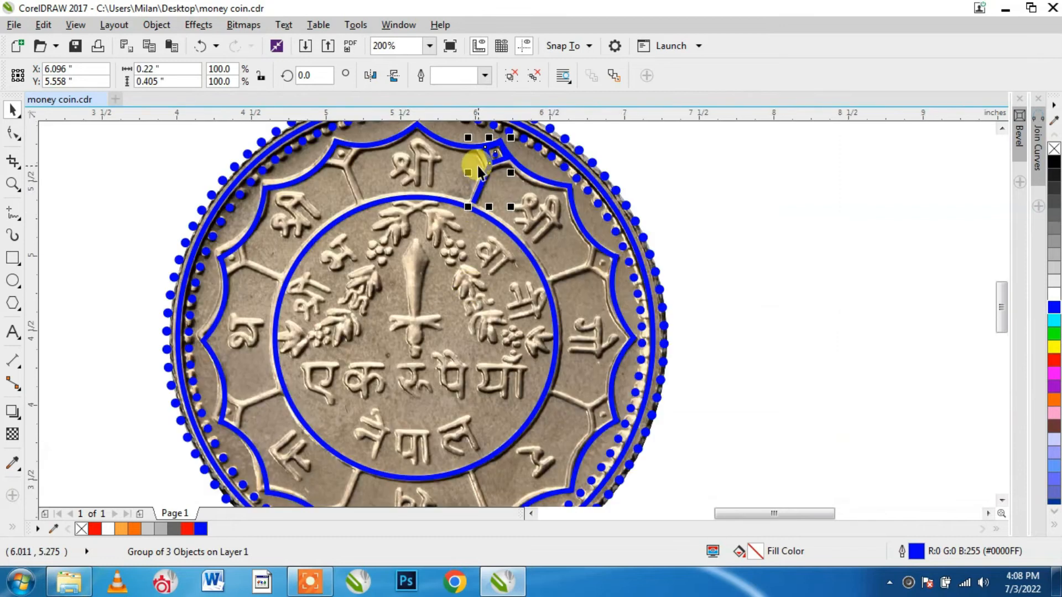
pyautogui.scroll(2, 476, 168)
pyautogui.click(545, 242)
pyautogui.click(447, 300)
pyautogui.moveTo(450, 300)
pyautogui.mouseDown()
pyautogui.moveTo(436, 305)
pyautogui.moveTo(439, 321)
pyautogui.moveTo(448, 311)
pyautogui.mouseUp()
pyautogui.scroll(-2, 530, 218)
# - Rotate a copy of the ornament 45° around the coin centre and repeat it with Ctrl+R all around
pyautogui.click(779, 217)
pyautogui.click(519, 217)
pyautogui.click(518, 216)
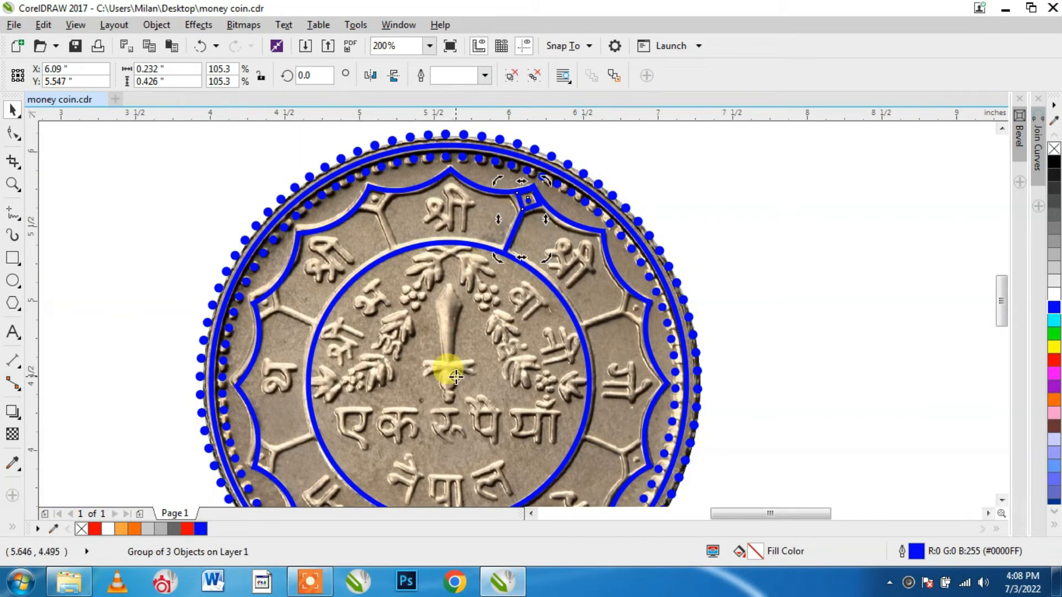
pyautogui.moveTo(451, 381); pyautogui.dragTo(449, 382)
pyautogui.moveTo(660, 295); pyautogui.dragTo(587, 236)
pyautogui.moveTo(513, 165); pyautogui.dragTo(577, 305)
pyautogui.scroll(3, 651, 304)
pyautogui.scroll(-3, 652, 304)
pyautogui.hotkey('ctrl', 'r')
pyautogui.hotkey('ctrl', 'r')
pyautogui.hotkey('ctrl', 'r')
pyautogui.hotkey('ctrl', 'r')
pyautogui.hotkey('ctrl', 'r')
pyautogui.hotkey('ctrl', 'r')
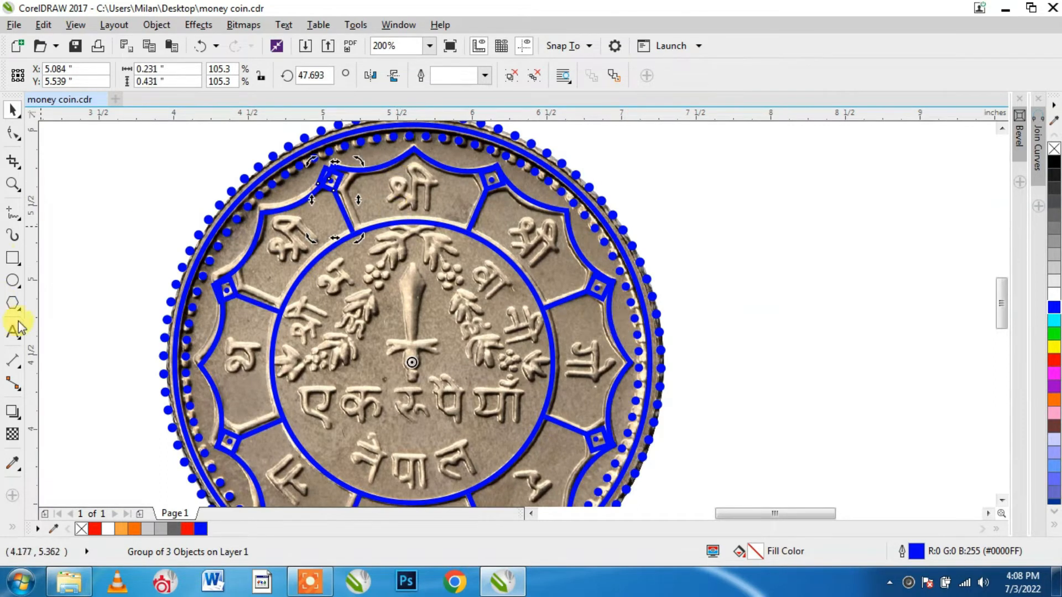
pyautogui.click(730, 284)
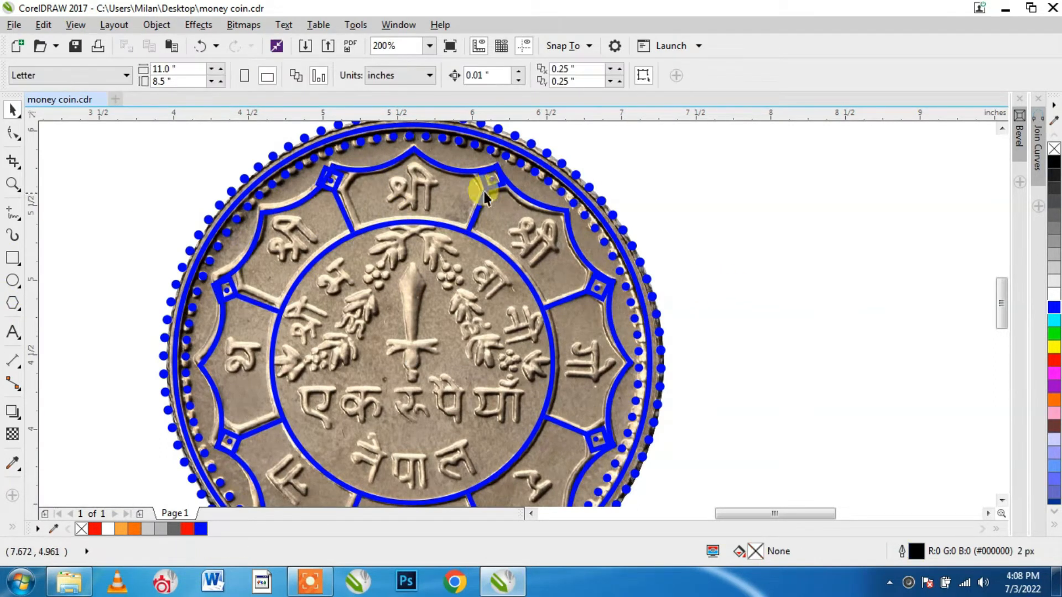
# - Type '>L' as new text beside the coin and set it to Preeti Bold to get श्री
pyautogui.click(13, 332)
pyautogui.click(717, 272)
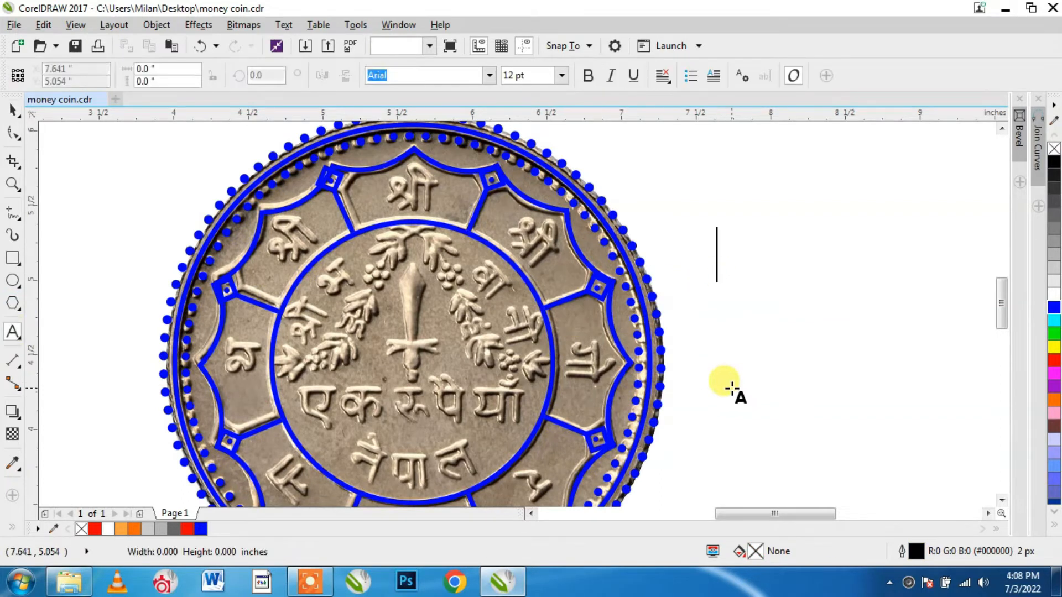
pyautogui.write('>L')
pyautogui.hotkey('ctrl', 'a')
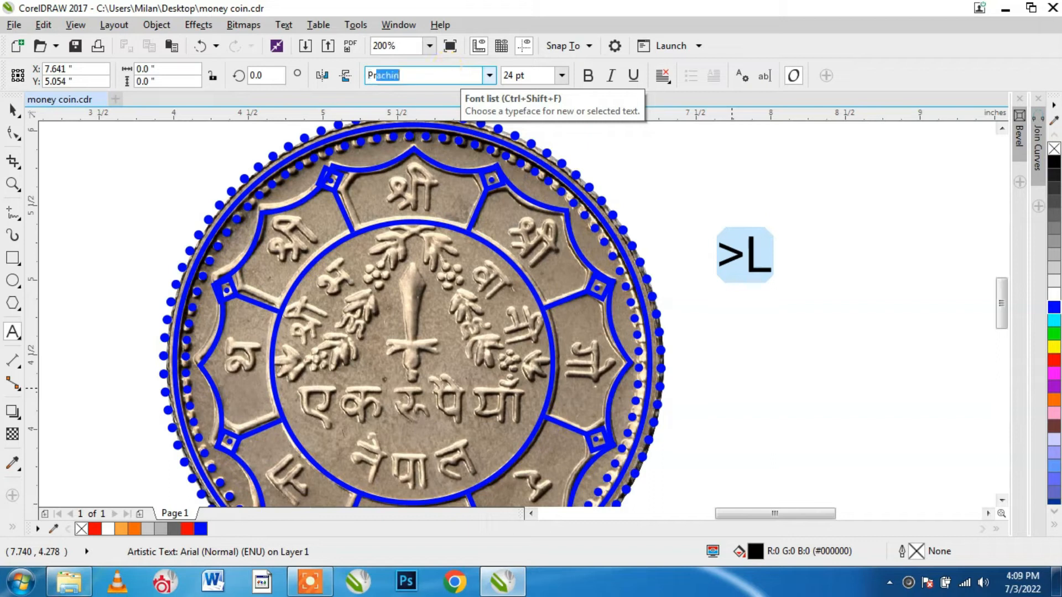
pyautogui.press('Return')
pyautogui.click(589, 76)
# - Move the श्री onto the coin's top panel, scale it to about 27.945 pt and colour it blue
pyautogui.click(13, 110)
pyautogui.moveTo(731, 260); pyautogui.dragTo(412, 198)
pyautogui.scroll(2, 416, 188)
pyautogui.moveTo(449, 153); pyautogui.dragTo(471, 140)
pyautogui.moveTo(356, 189); pyautogui.dragTo(351, 183)
pyautogui.click(1054, 308)
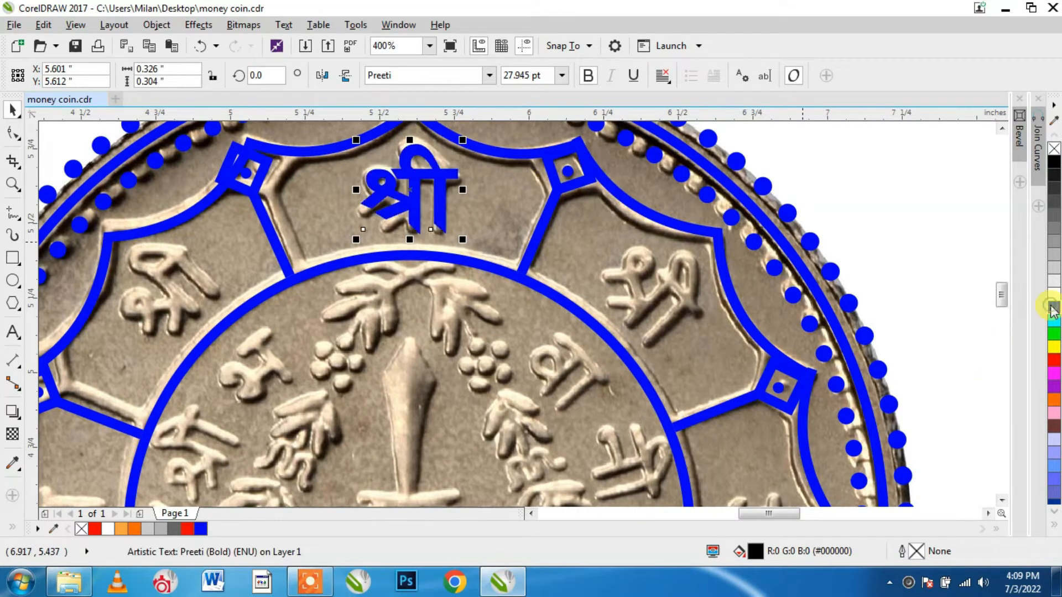
pyautogui.scroll(-1, 423, 230)
pyautogui.click(432, 209)
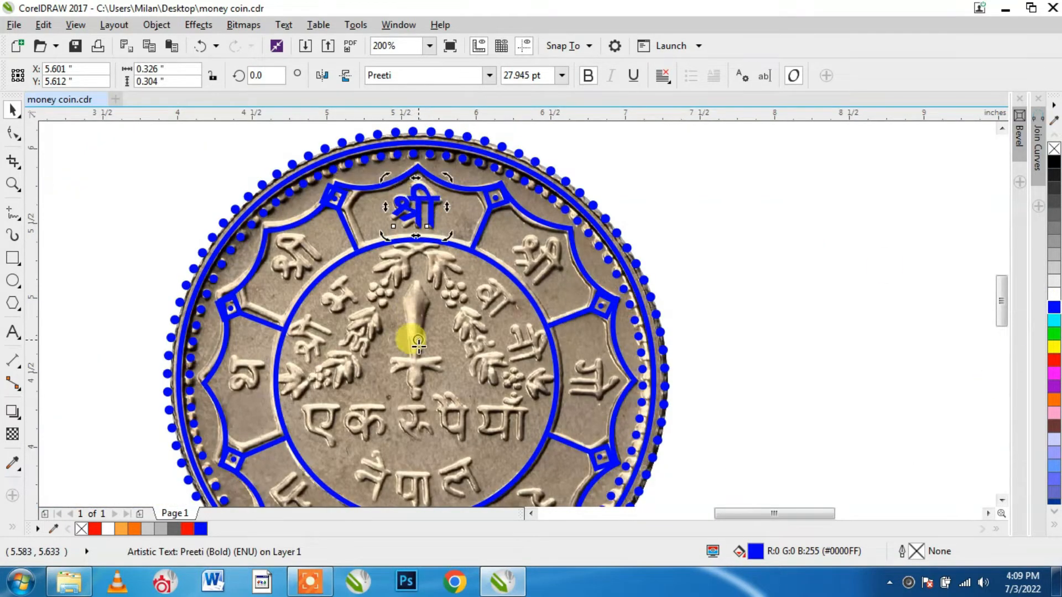
# - Place rotated copies of श्री in the upper-right, upper-left and right panels, then repeat with Ctrl+R
pyautogui.moveTo(446, 177); pyautogui.dragTo(575, 256)
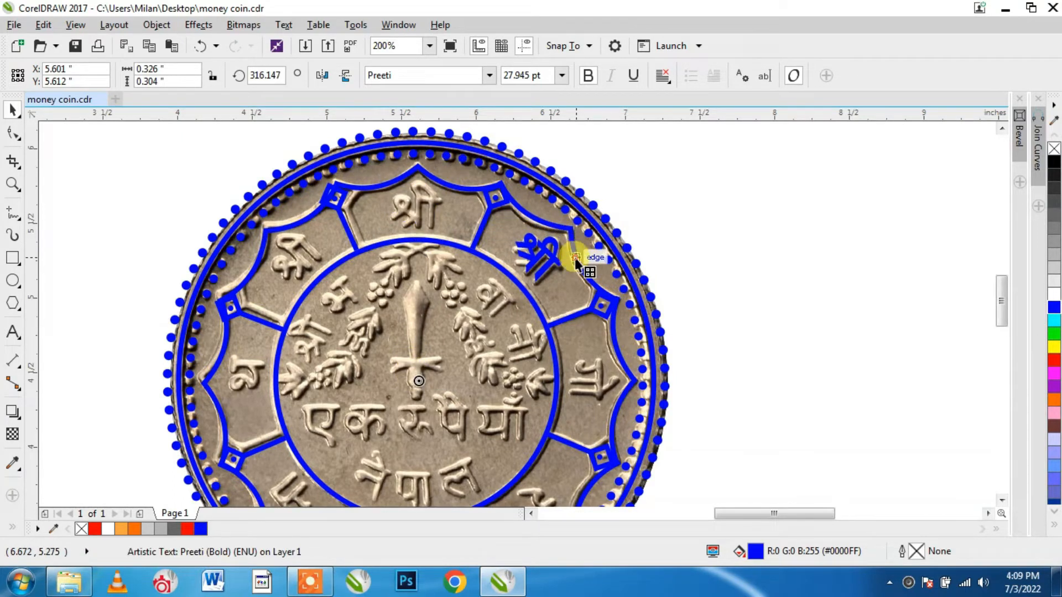
pyautogui.moveTo(386, 181); pyautogui.dragTo(234, 246)
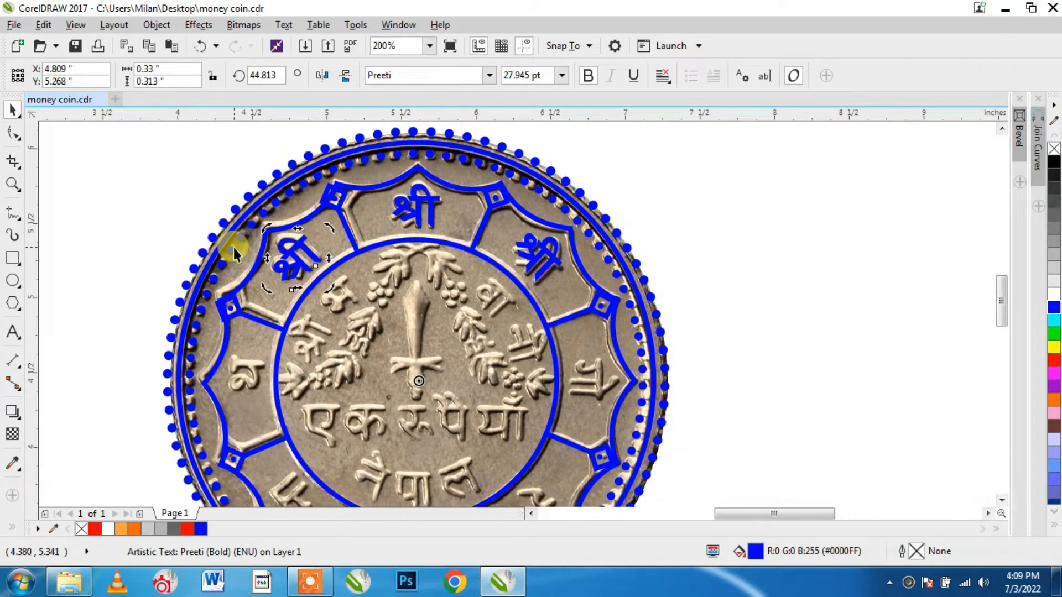
pyautogui.click(758, 280)
pyautogui.moveTo(1003, 292); pyautogui.dragTo(1003, 301)
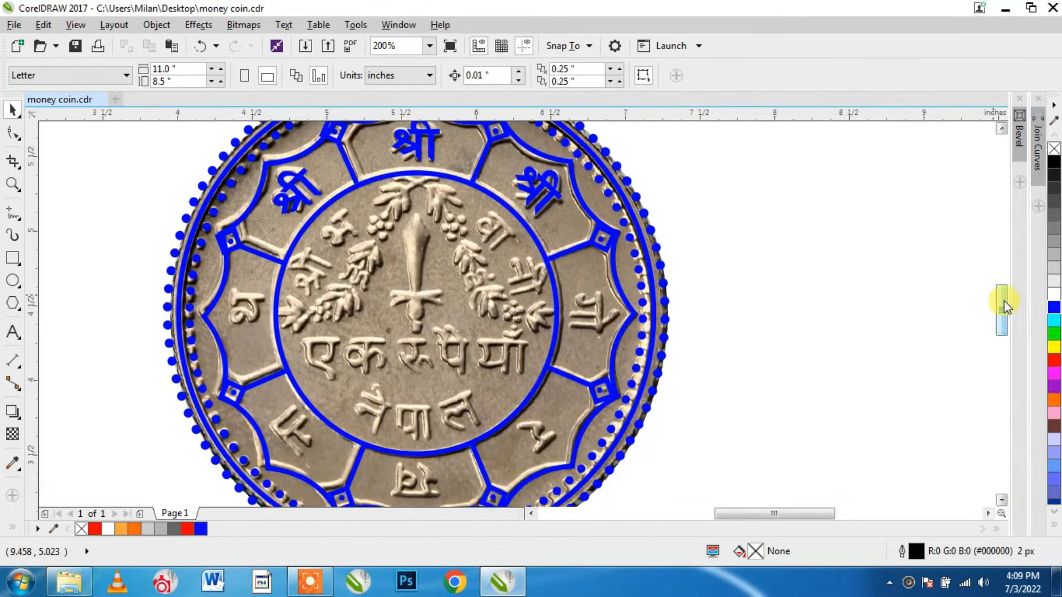
pyautogui.click(552, 184)
pyautogui.click(567, 182)
pyautogui.moveTo(567, 183); pyautogui.dragTo(616, 308)
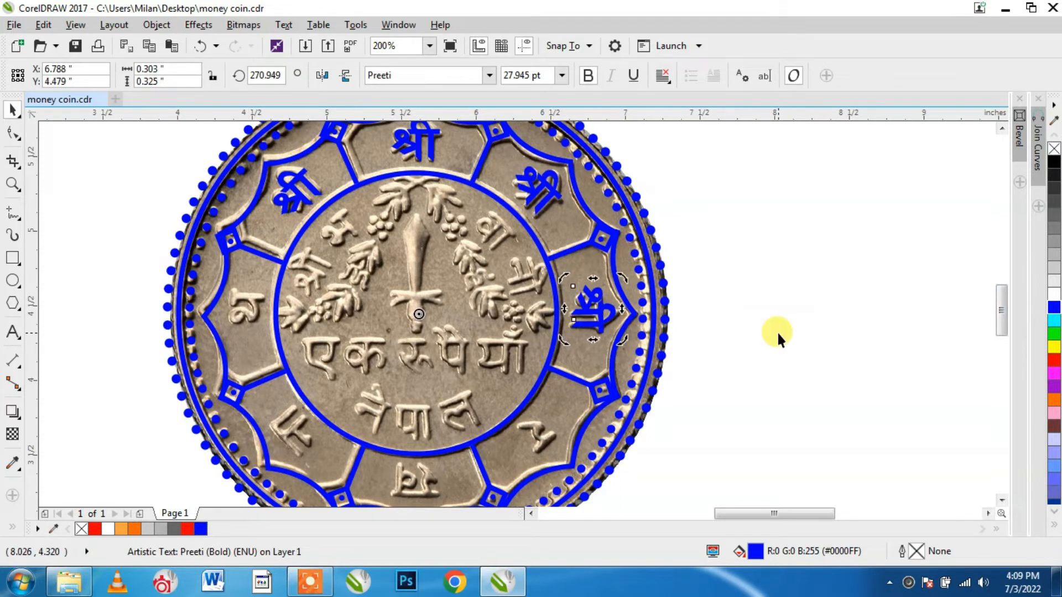
pyautogui.hotkey('ctrl', 'r')
pyautogui.hotkey('ctrl', 'r')
pyautogui.hotkey('ctrl', 'r')
pyautogui.hotkey('ctrl', 'r')
# - Retype the right panel's श्री copy as 'uf]' in Preeti
pyautogui.click(778, 334)
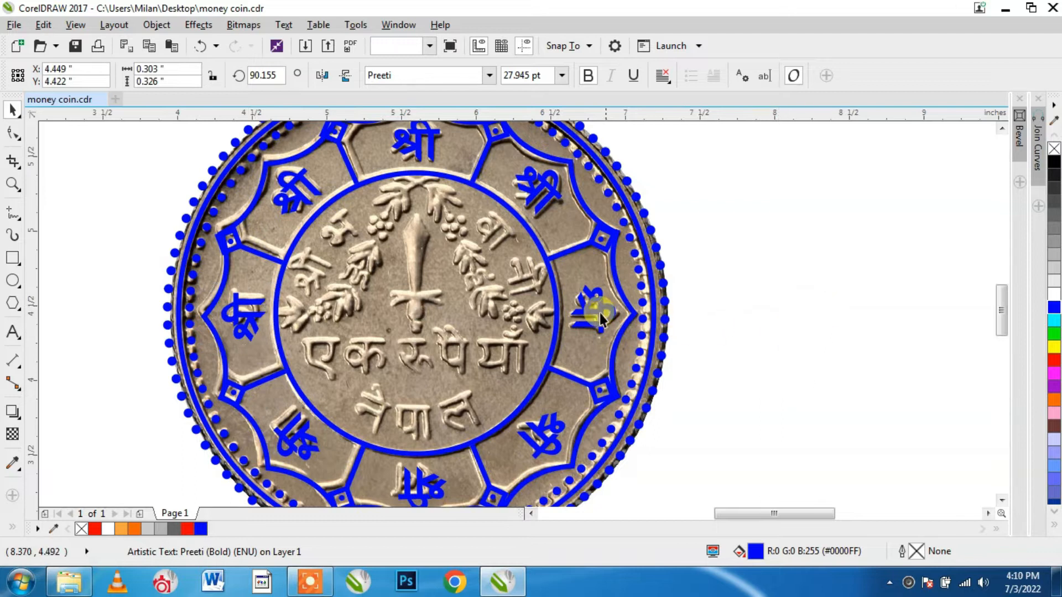
pyautogui.doubleClick(594, 312)
pyautogui.hotkey('ctrl', 'a')
pyautogui.write('uf]')
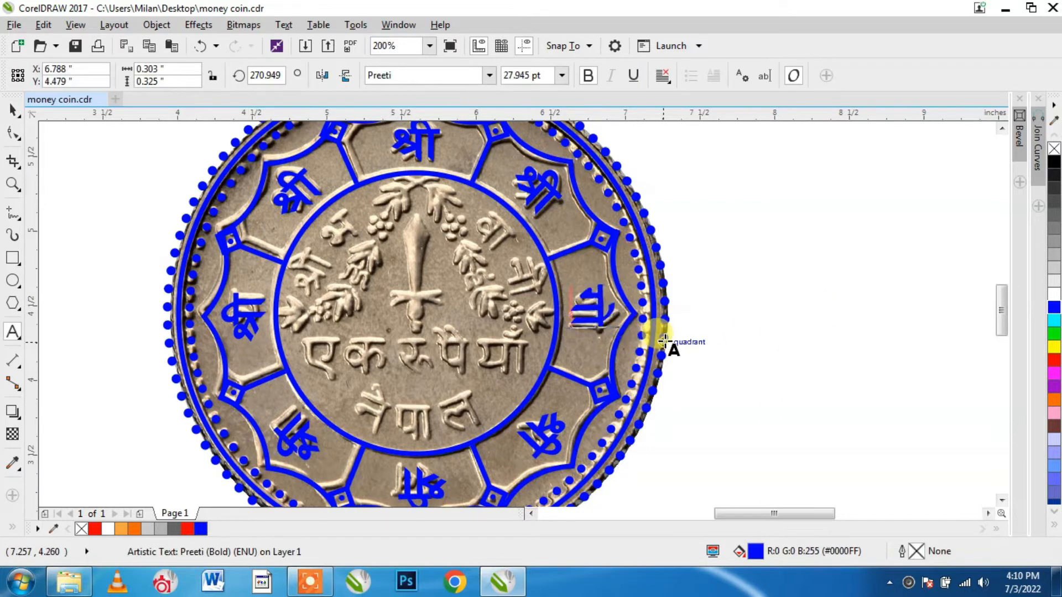
# - Retype the lower-right copy as '/' (र) and angle it along the ring
pyautogui.doubleClick(547, 442)
pyautogui.hotkey('ctrl', 'a')
pyautogui.write('/')
pyautogui.click(13, 111)
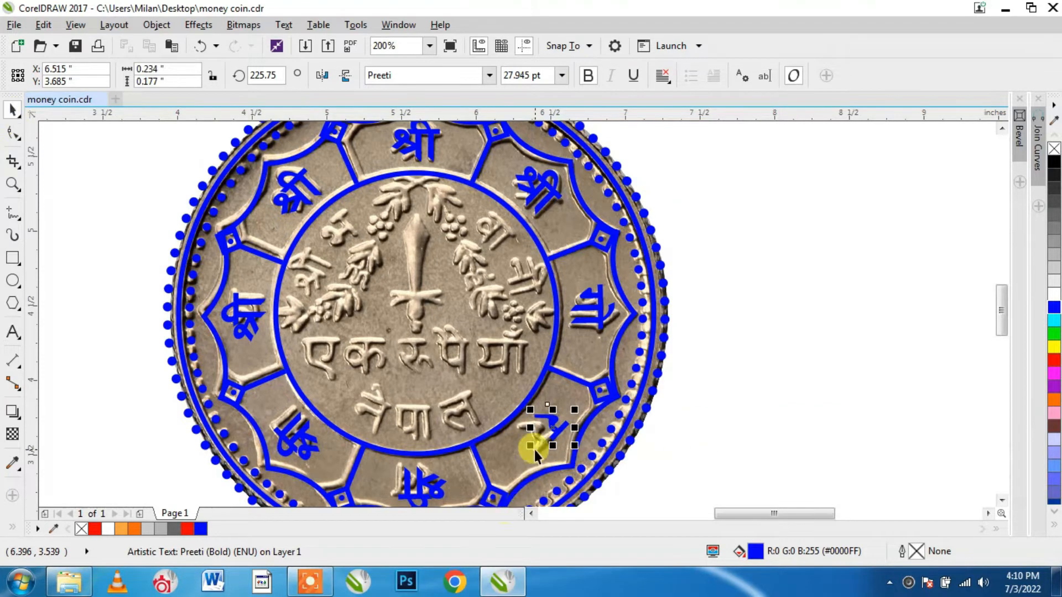
pyautogui.scroll(1, 534, 450)
pyautogui.click(571, 417)
pyautogui.moveTo(527, 442); pyautogui.dragTo(496, 456)
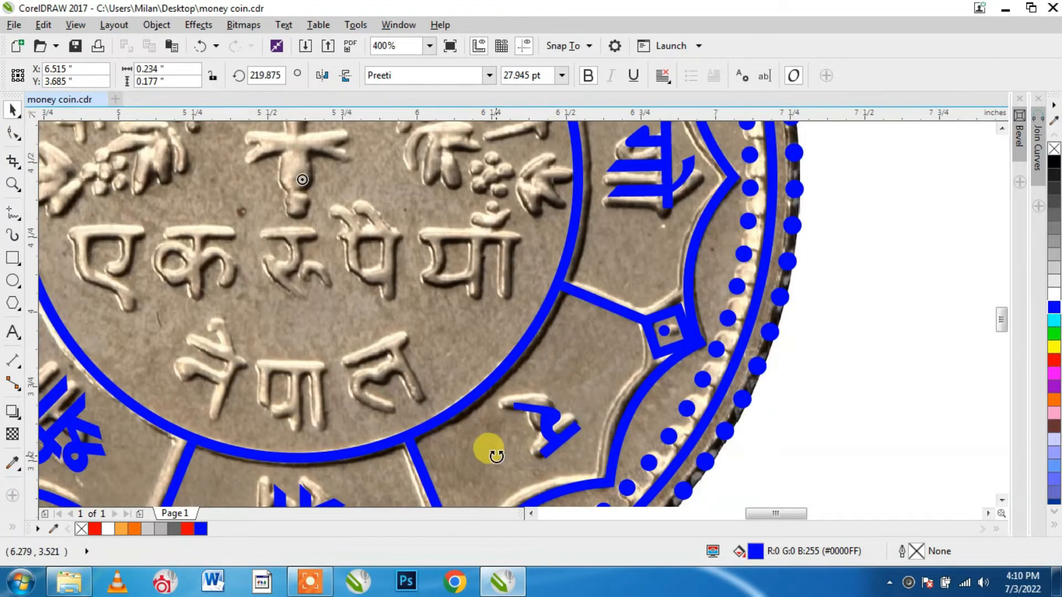
pyautogui.scroll(-2, 575, 428)
pyautogui.scroll(2, 484, 485)
# - Retype the bottom panel's copy as 'v' and angle it to follow the ring
pyautogui.doubleClick(601, 432)
pyautogui.hotkey('ctrl', 'a')
pyautogui.write('v')
pyautogui.click(16, 114)
pyautogui.click(588, 406)
pyautogui.moveTo(568, 437); pyautogui.dragTo(531, 435)
# - Retype the lower-left copy as 'gf' (ना) and tilt it along the ring
pyautogui.doubleClick(376, 336)
pyautogui.hotkey('ctrl', 'a')
pyautogui.write('gf')
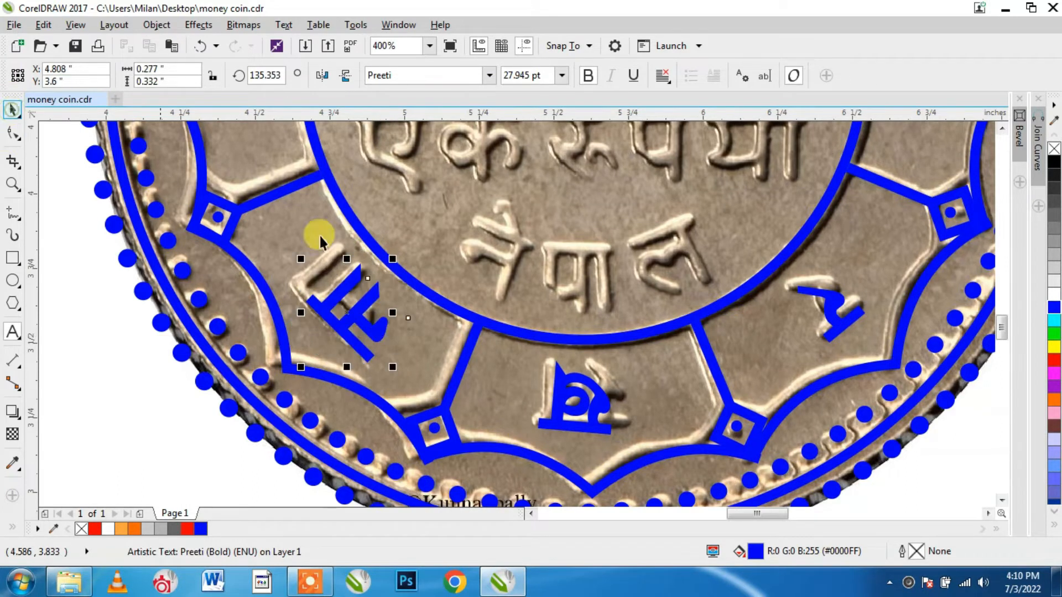
pyautogui.click(364, 318)
pyautogui.moveTo(299, 257); pyautogui.dragTo(278, 232)
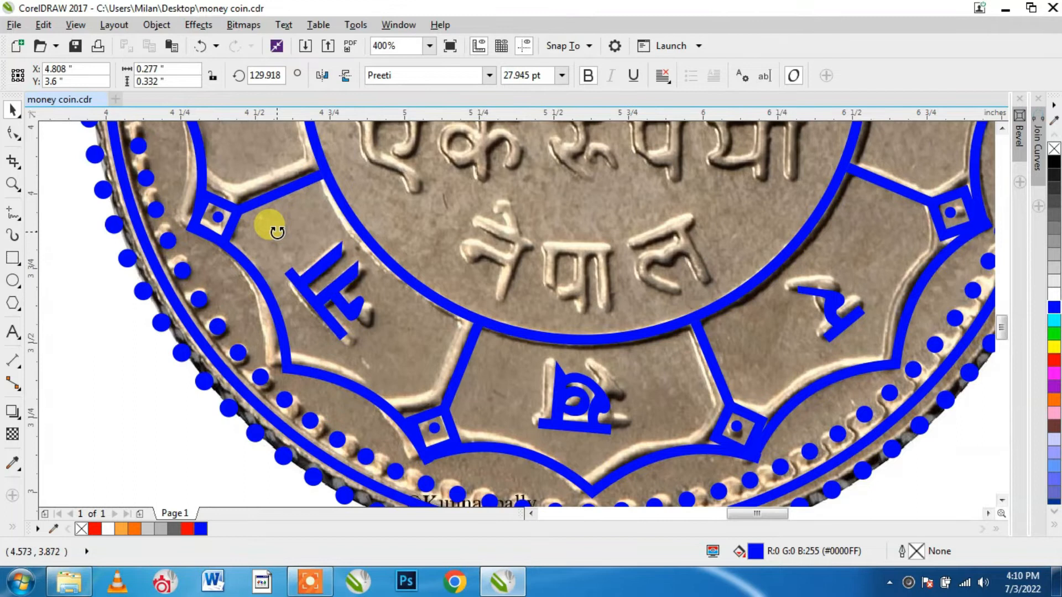
pyautogui.scroll(-2, 322, 268)
pyautogui.scroll(2, 304, 216)
# - Retype the left panel's copy as 'y' (थ) and tilt it upward along the ring
pyautogui.doubleClick(305, 226)
pyautogui.hotkey('ctrl', 'a')
pyautogui.write('y')
pyautogui.click(293, 244)
pyautogui.moveTo(269, 213); pyautogui.dragTo(271, 171)
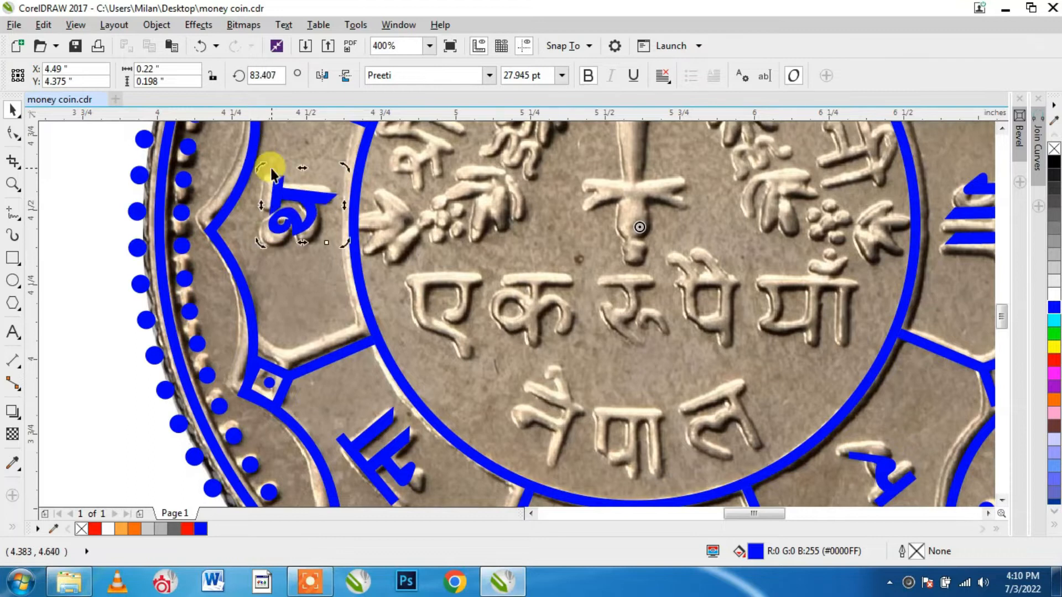
pyautogui.scroll(-3, 343, 248)
pyautogui.scroll(2, 361, 156)
pyautogui.click(772, 312)
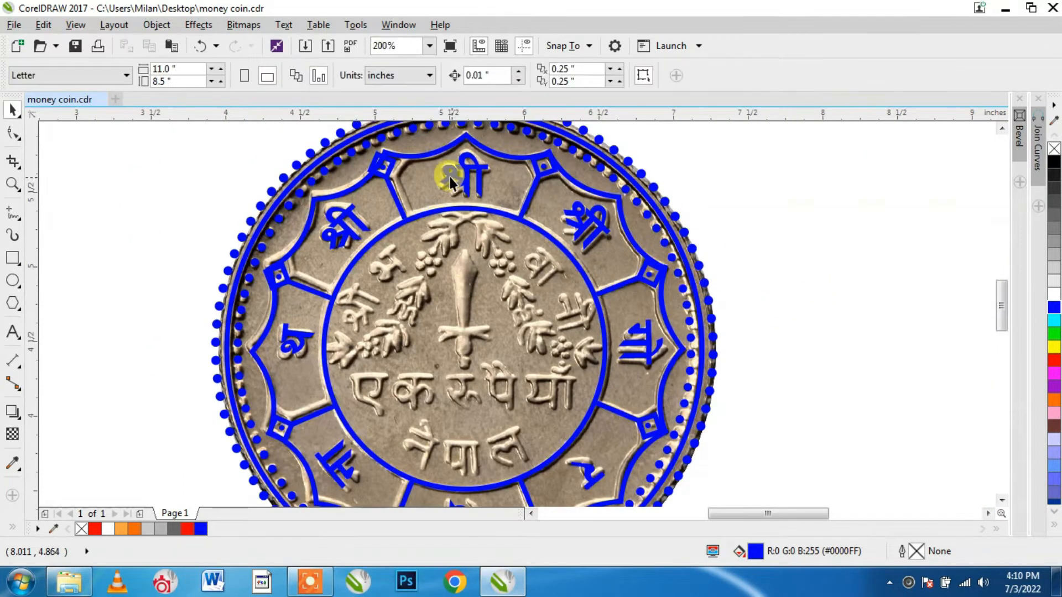
# - Realign the rotation of the upper and lower-left diamond ornaments to fit their panels
pyautogui.scroll(2, 381, 165)
pyautogui.click(392, 181)
pyautogui.scroll(1, 399, 185)
pyautogui.scroll(-1, 392, 180)
pyautogui.moveTo(429, 164); pyautogui.dragTo(439, 155)
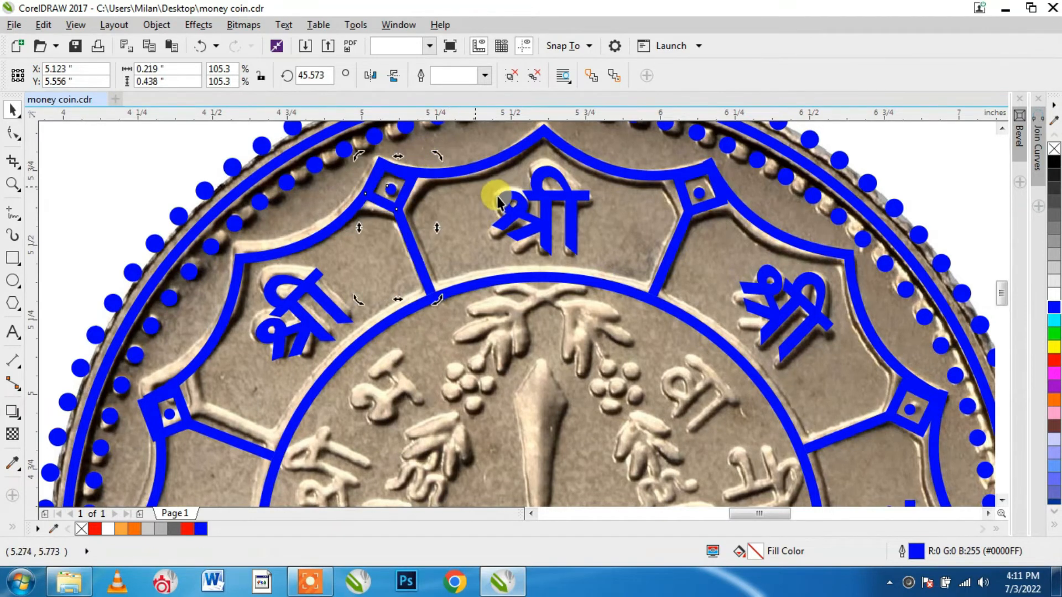
pyautogui.scroll(-1, 370, 330)
pyautogui.scroll(1, 533, 293)
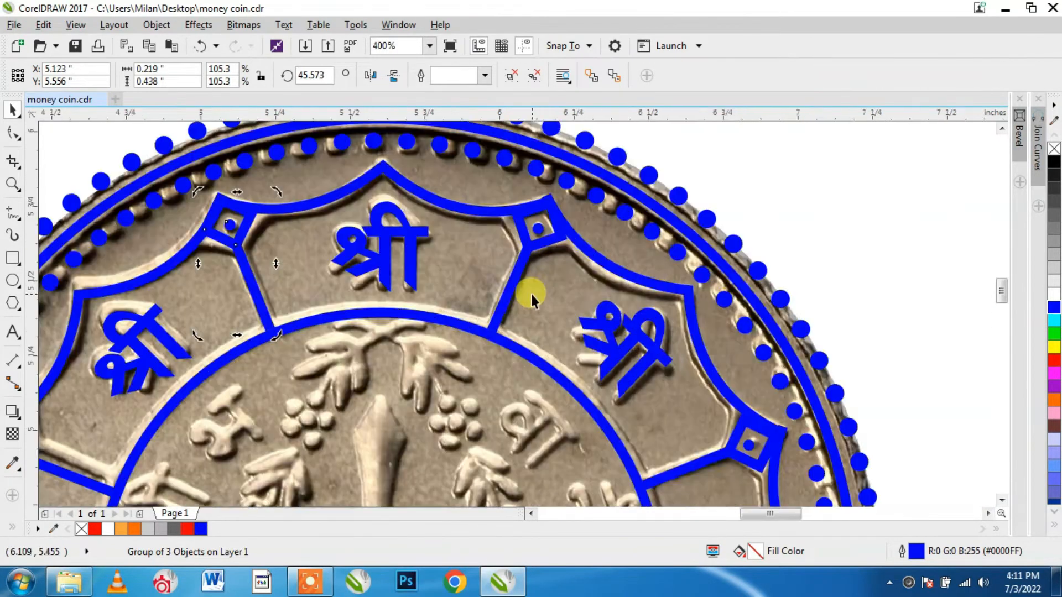
pyautogui.scroll(-1, 533, 294)
pyautogui.scroll(1, 348, 414)
pyautogui.click(276, 350)
pyautogui.click(275, 350)
pyautogui.moveTo(237, 316); pyautogui.dragTo(239, 307)
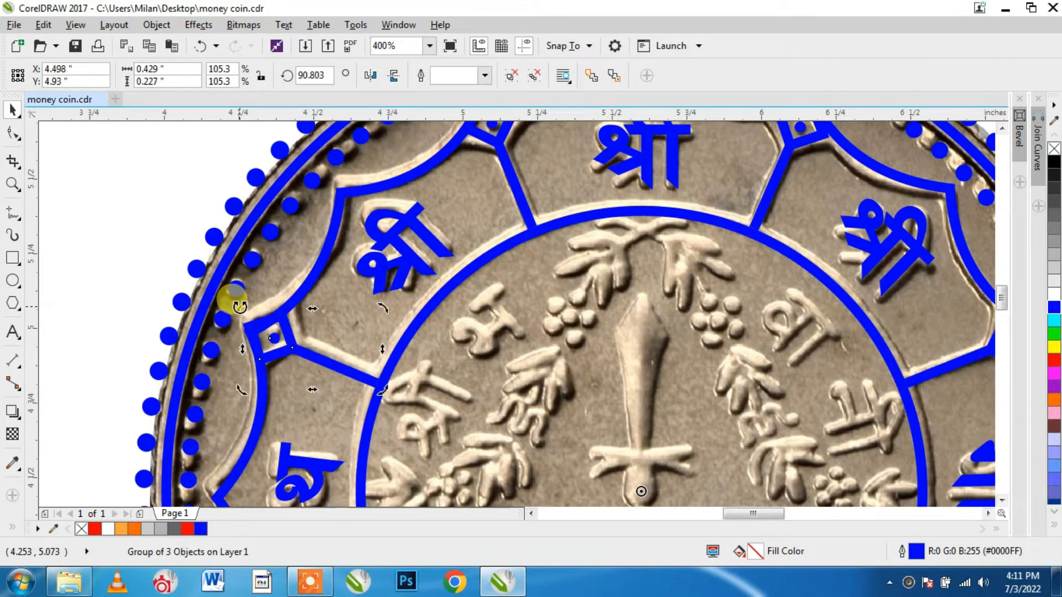
pyautogui.scroll(-3, 379, 421)
pyautogui.scroll(2, 381, 457)
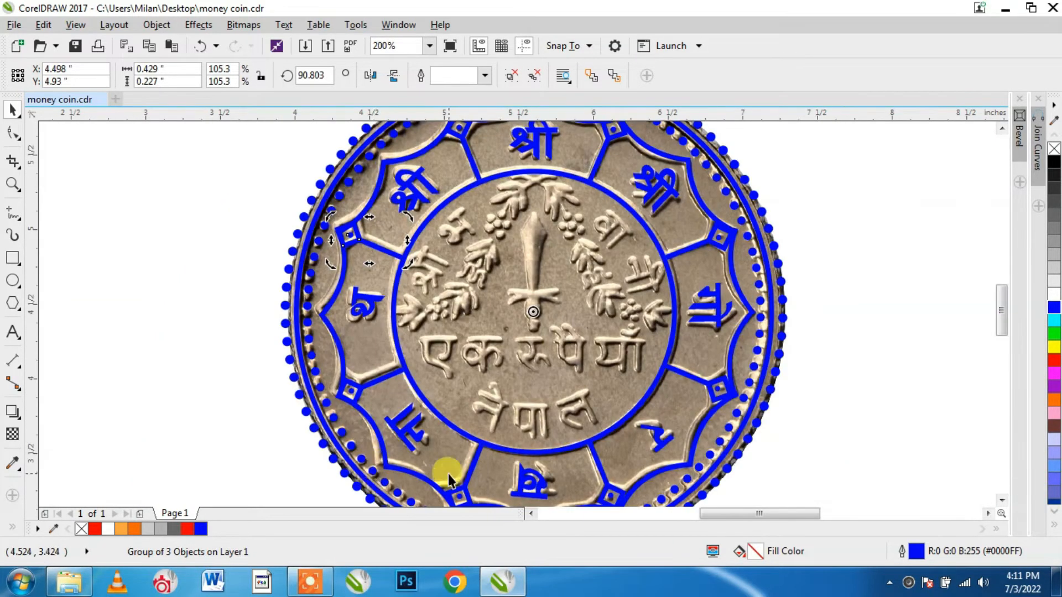
pyautogui.scroll(-1, 448, 475)
# - Zoom in to check the bottom of the coin, then zoom out to the whole coin and deselect everything
pyautogui.press('z')
pyautogui.moveTo(404, 477); pyautogui.dragTo(565, 444)
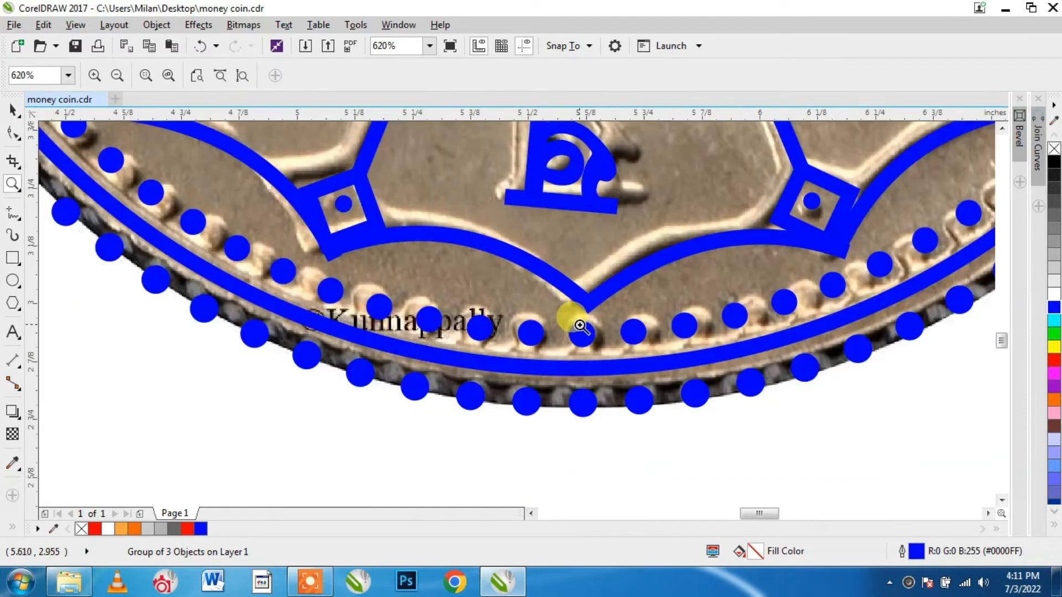
pyautogui.scroll(-2, 580, 325)
pyautogui.scroll(2, 753, 208)
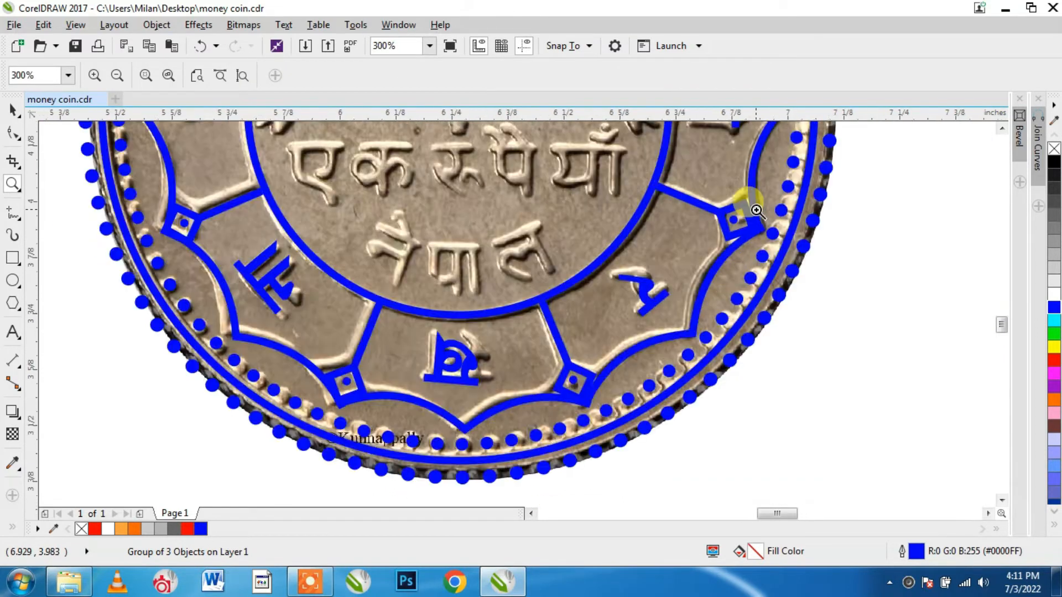
pyautogui.scroll(-3, 755, 210)
pyautogui.scroll(-1, 749, 161)
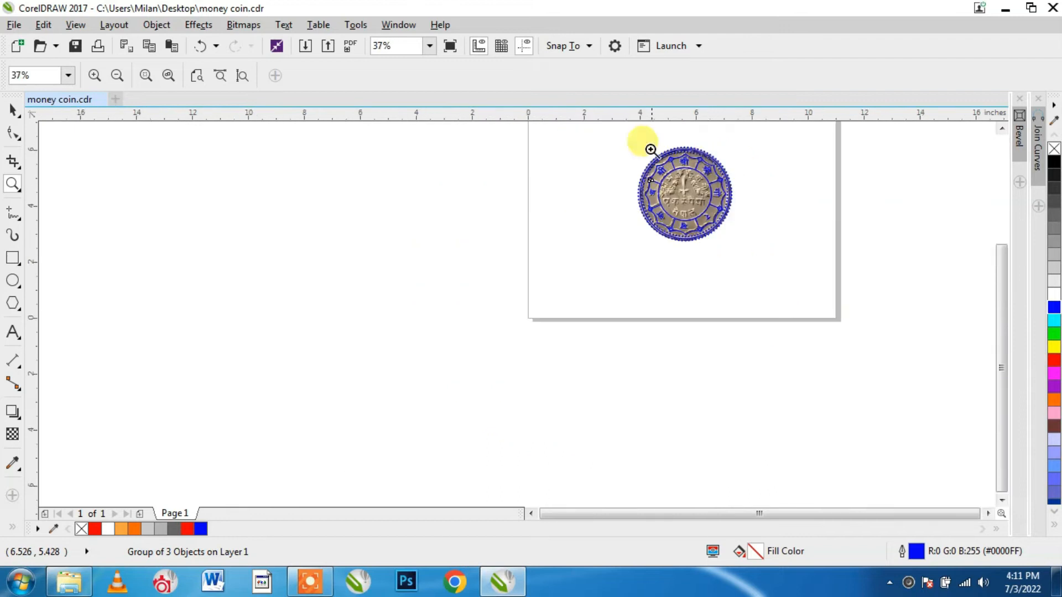
pyautogui.scroll(3, 747, 255)
pyautogui.moveTo(370, 161); pyautogui.dragTo(691, 459)
pyautogui.click(12, 110)
pyautogui.click(802, 309)
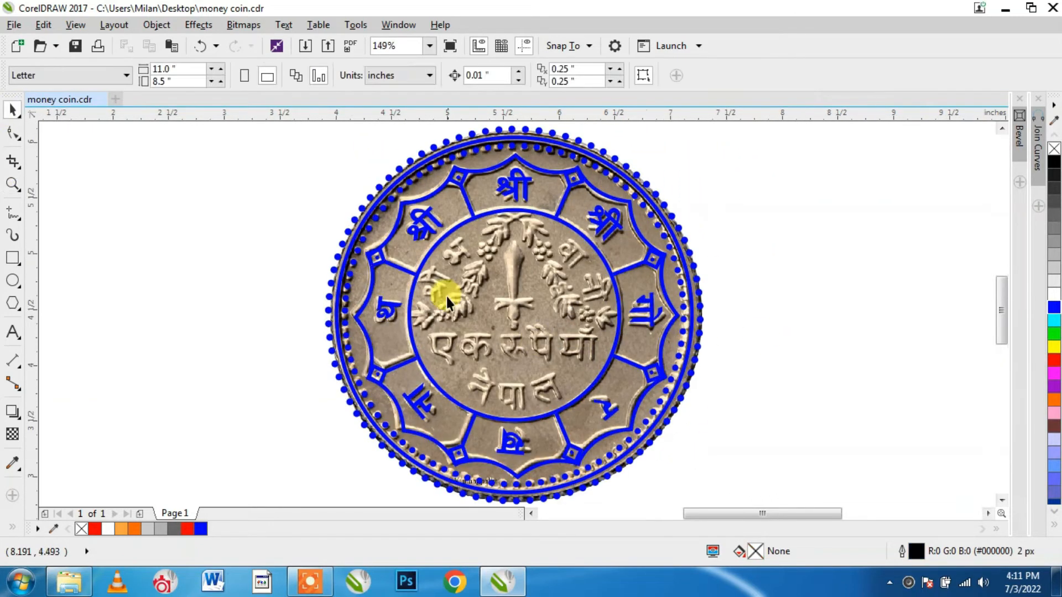
# - Add a bold blue Preeti श्री text and move it onto the coin's inner ring
pyautogui.click(12, 331)
pyautogui.click(738, 293)
pyautogui.write('>L')
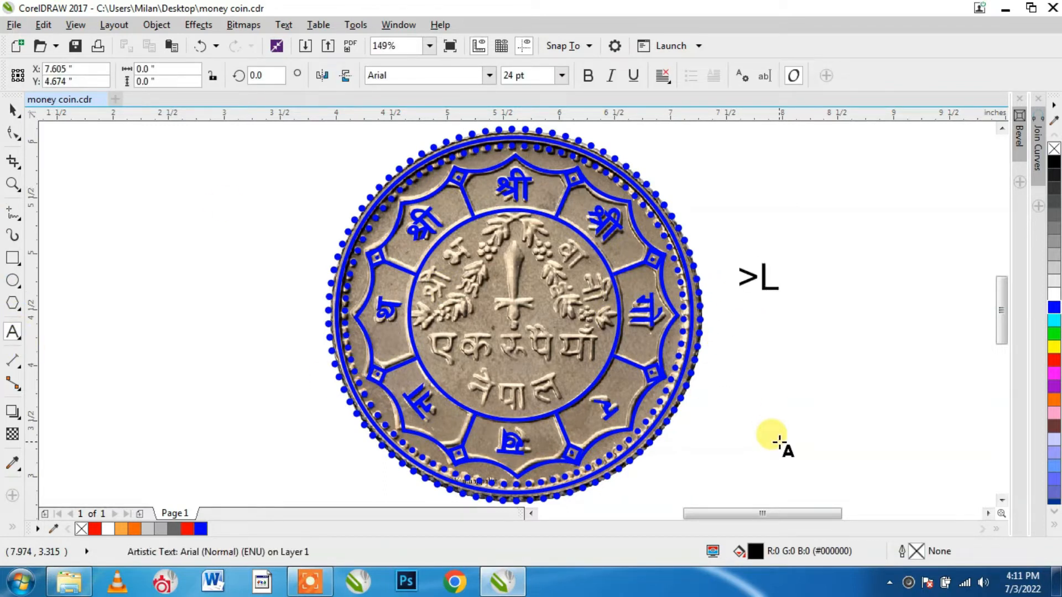
pyautogui.hotkey('ctrl', 'a')
pyautogui.click(398, 75)
pyautogui.write('p')
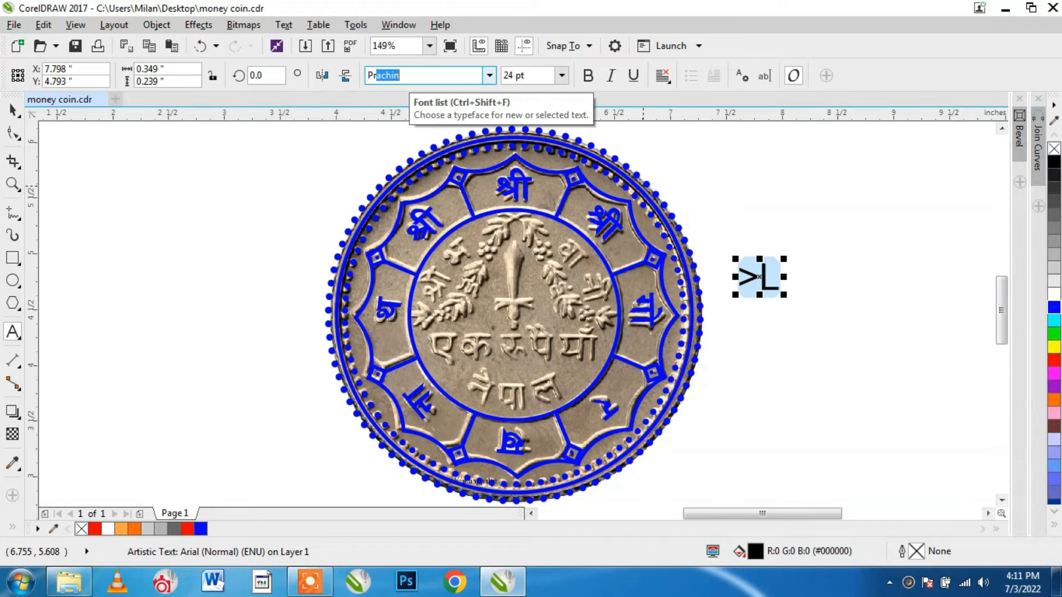
pyautogui.write('ree')
pyautogui.press('Return')
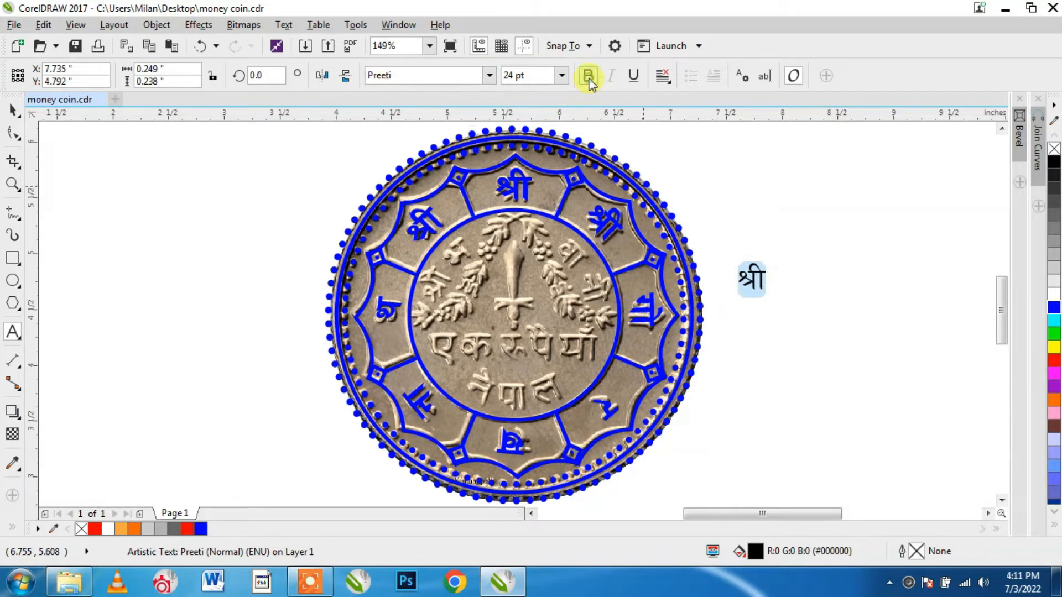
pyautogui.click(588, 76)
pyautogui.click(1051, 309)
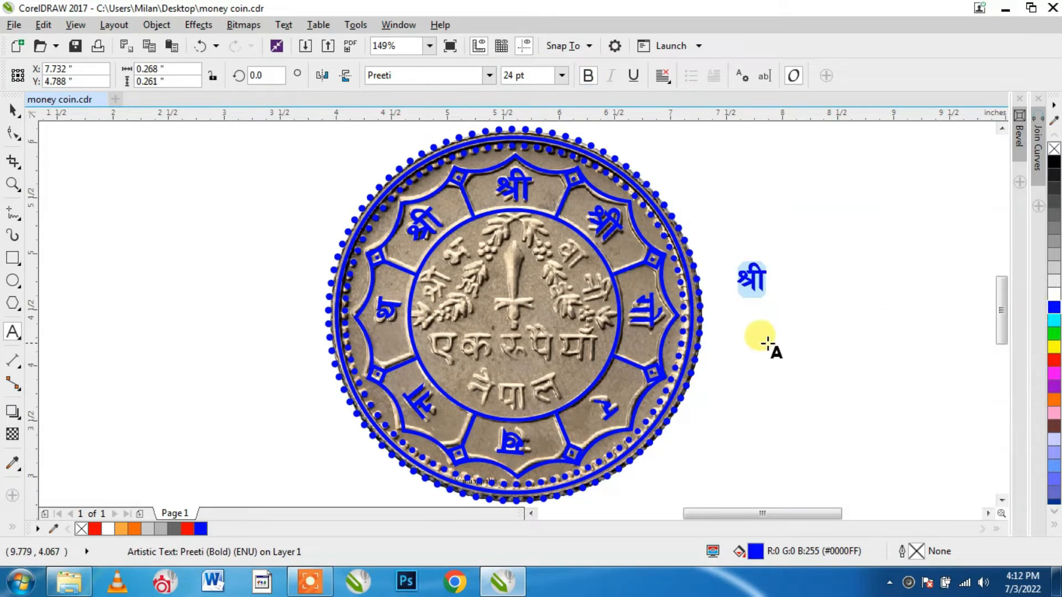
pyautogui.click(14, 111)
pyautogui.moveTo(751, 278); pyautogui.dragTo(500, 233)
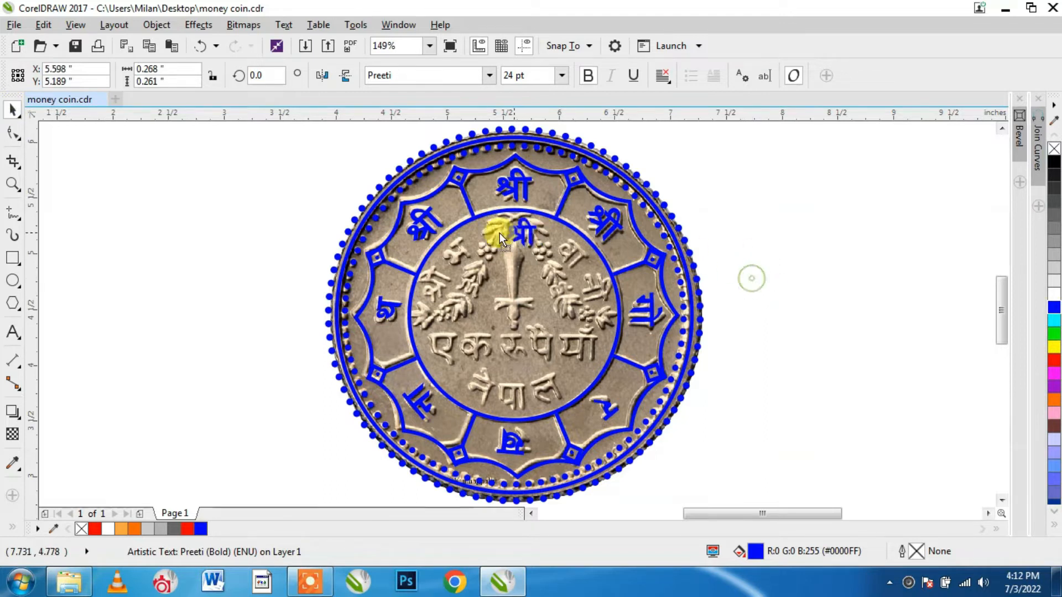
# - Set श्री's rotation centre to the coin's centre and swing it around the ring
pyautogui.scroll(3, 515, 234)
pyautogui.click(515, 226)
pyautogui.moveTo(515, 226); pyautogui.dragTo(517, 394)
pyautogui.moveTo(480, 185); pyautogui.dragTo(229, 337)
pyautogui.hotkey('ctrl', 'z')
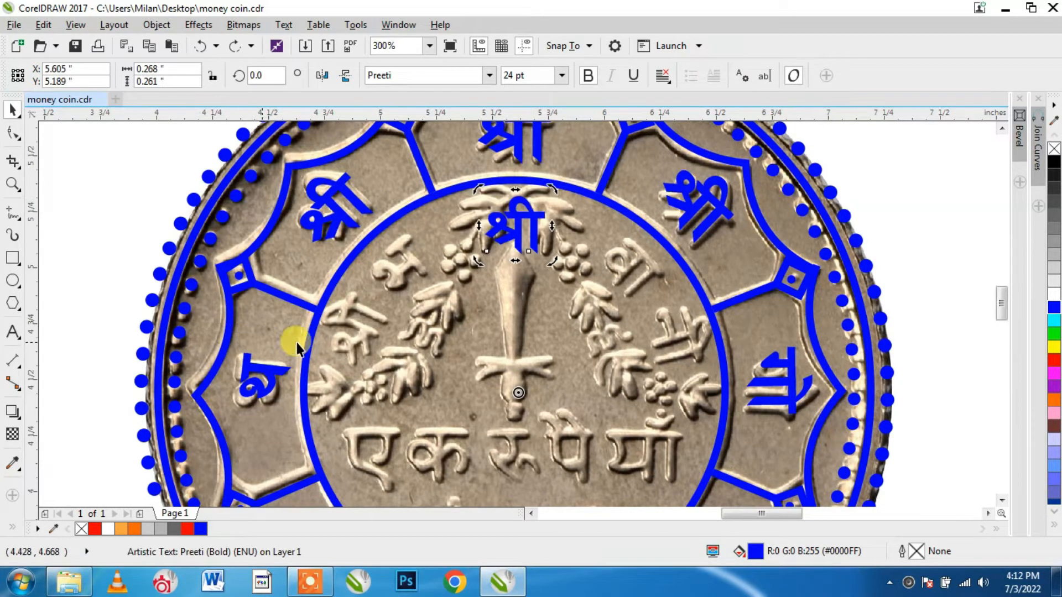
pyautogui.click(935, 270)
pyautogui.click(515, 217)
pyautogui.press('Up')
pyautogui.press('Up')
pyautogui.press('Up')
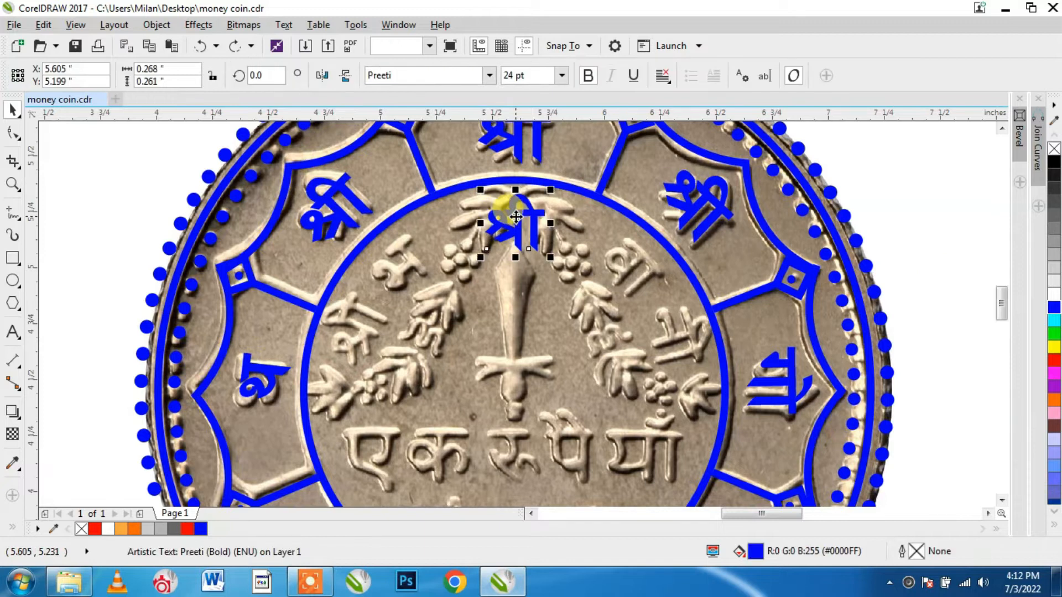
pyautogui.moveTo(515, 215); pyautogui.dragTo(514, 391)
pyautogui.moveTo(475, 181); pyautogui.dragTo(728, 336)
# - Leave three rotated श्री copies, retype the left one as भ and tilt it along the ring
pyautogui.rightClick(378, 207)
pyautogui.rightClick(645, 239)
pyautogui.rightClick(728, 335)
pyautogui.doubleClick(391, 268)
pyautogui.hotkey('ctrl', 'a')
pyautogui.write('e')
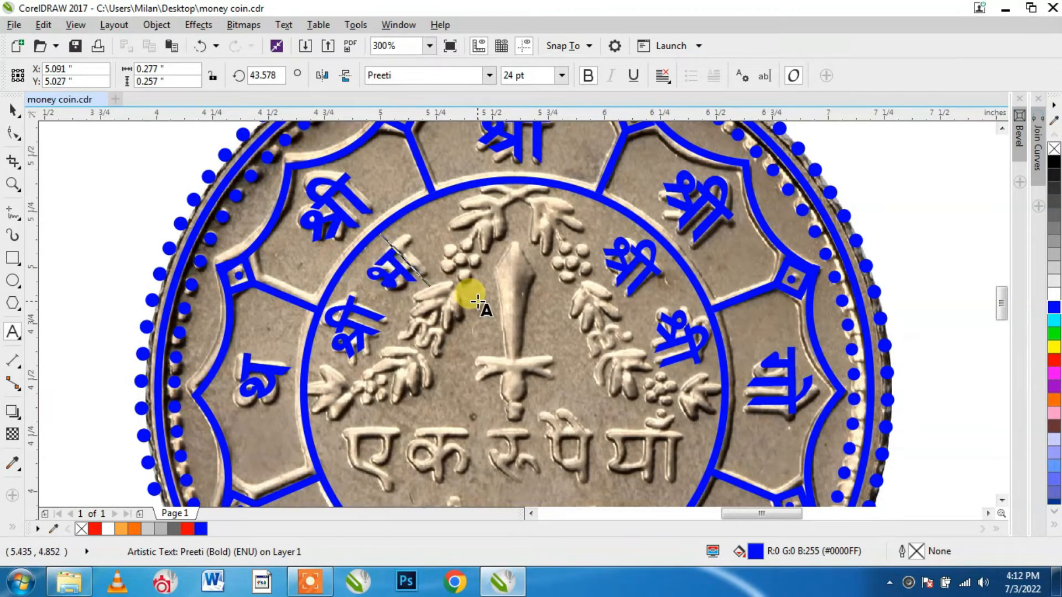
pyautogui.press('Escape')
pyautogui.click(396, 267)
pyautogui.moveTo(361, 239); pyautogui.dragTo(367, 223)
# - Retype the right-side copies as वा and न, tilting वा to sit along the ring
pyautogui.doubleClick(652, 257)
pyautogui.hotkey('ctrl', 'a')
pyautogui.write('jf')
pyautogui.press('Escape')
pyautogui.click(633, 263)
pyautogui.moveTo(601, 224); pyautogui.dragTo(609, 226)
pyautogui.doubleClick(686, 338)
pyautogui.hotkey('ctrl', 'a')
pyautogui.write('g')
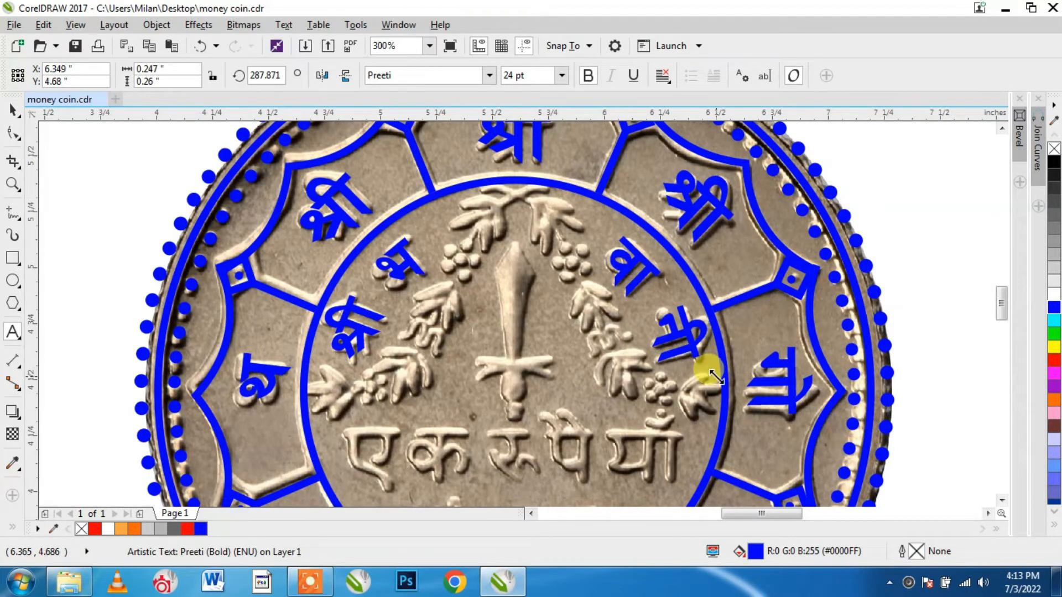
pyautogui.click(10, 109)
pyautogui.scroll(-1, 527, 382)
pyautogui.scroll(1, 567, 447)
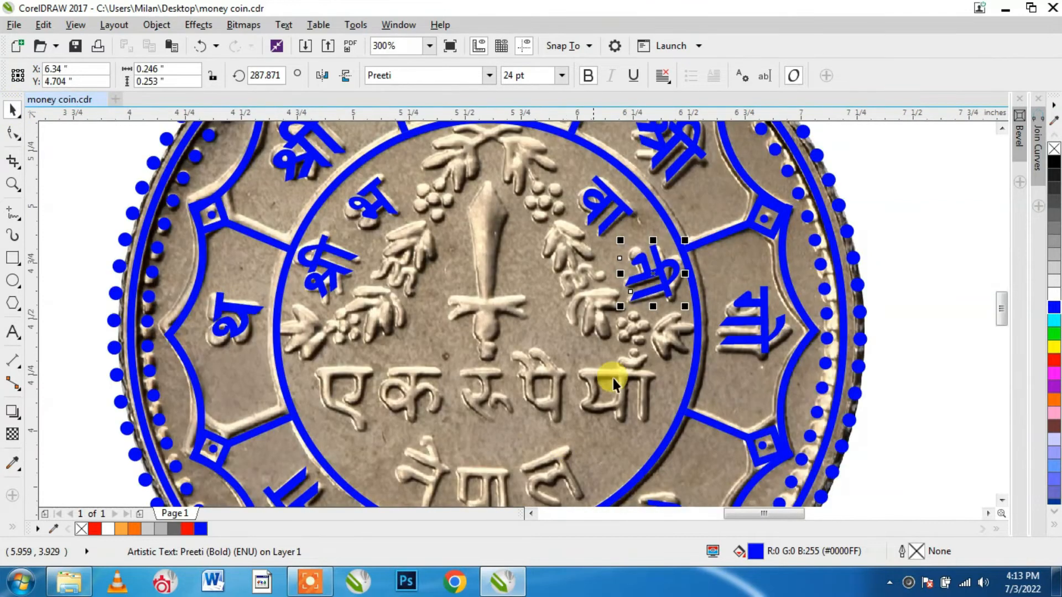
# - Type the एक रुपैयाँ line in bold Preeti beside the coin
pyautogui.scroll(-1, 486, 414)
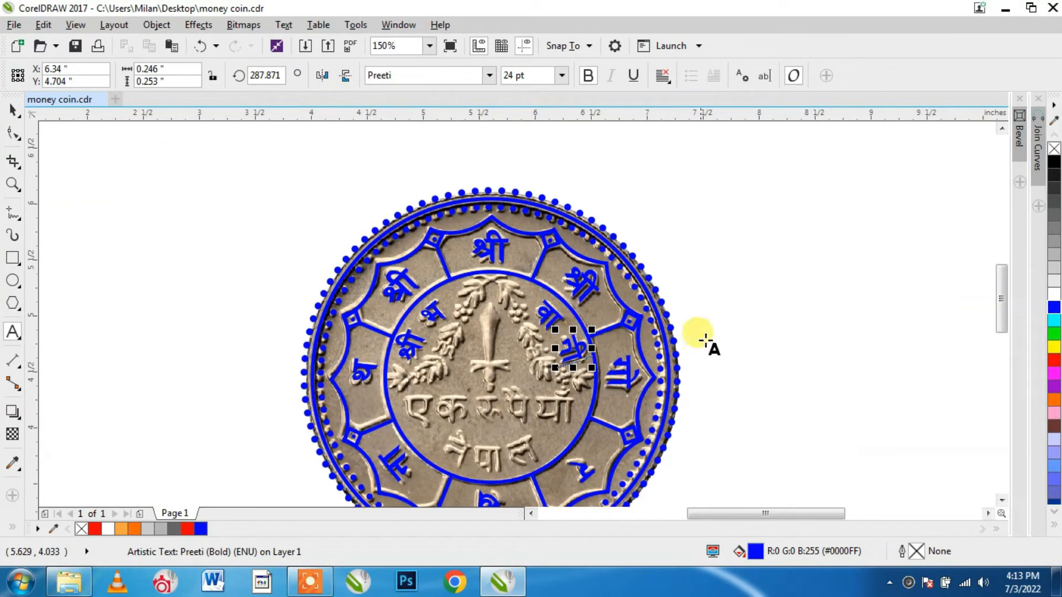
pyautogui.click(705, 339)
pyautogui.write('P s ?')
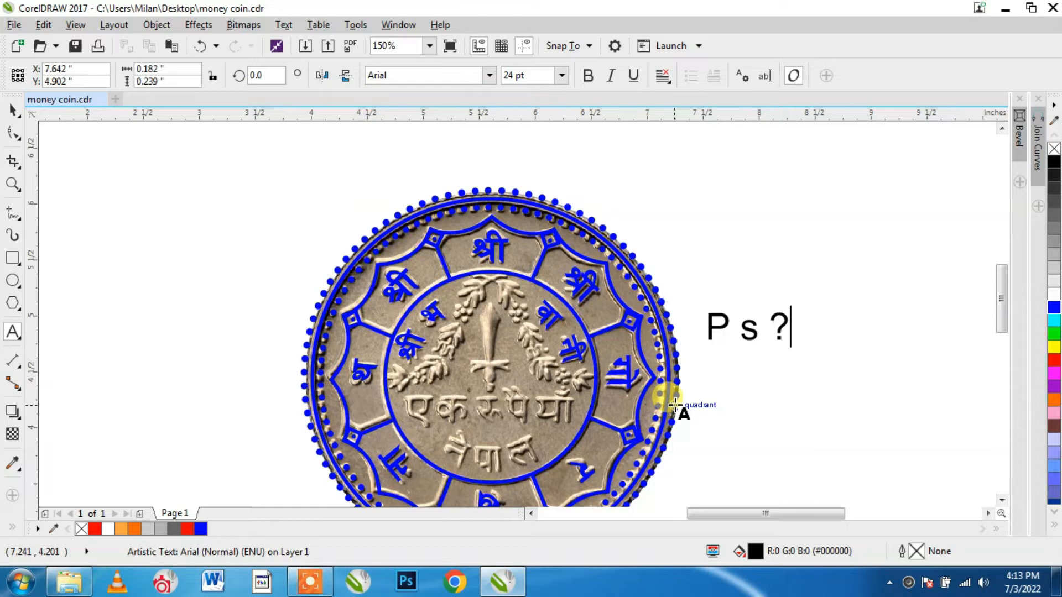
pyautogui.hotkey('ctrl', 'a')
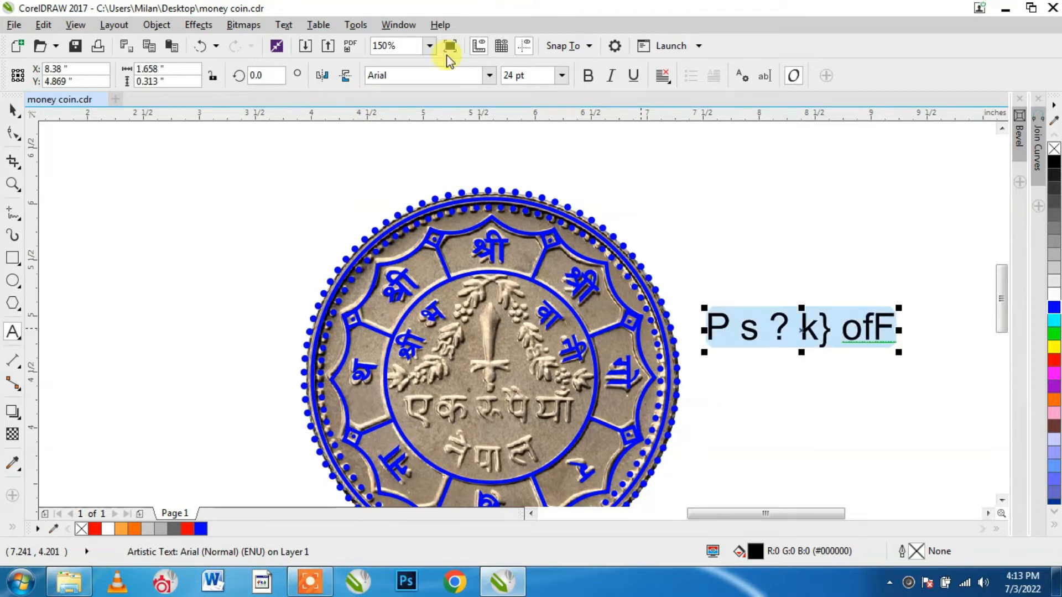
pyautogui.click(413, 76)
pyautogui.write('p')
pyautogui.press('Return')
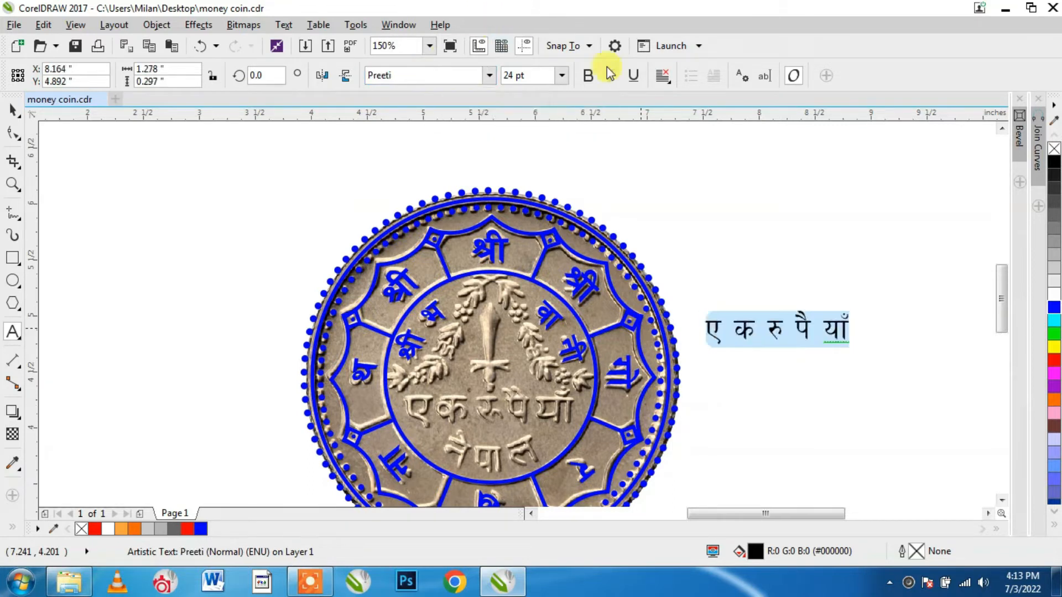
pyautogui.click(588, 78)
# - Move एक रुपैयाँ over the central inscription, enlarge it to 27.488 pt, and colour it blue
pyautogui.scroll(2, 753, 365)
pyautogui.scroll(-2, 752, 365)
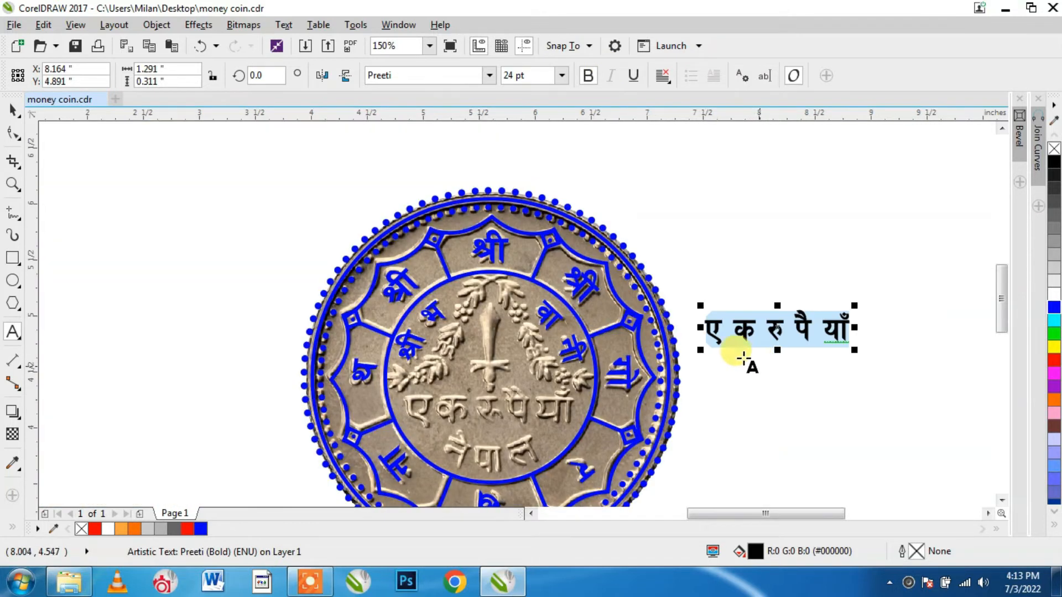
pyautogui.click(13, 109)
pyautogui.moveTo(778, 328); pyautogui.dragTo(438, 390)
pyautogui.scroll(2, 453, 410)
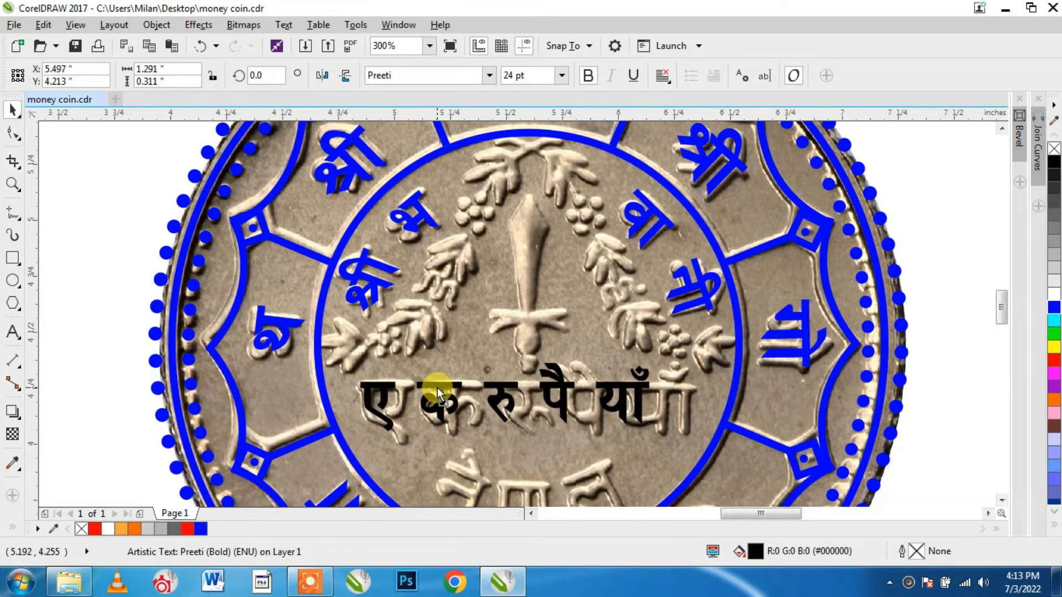
pyautogui.moveTo(654, 437); pyautogui.dragTo(694, 457)
pyautogui.click(1054, 308)
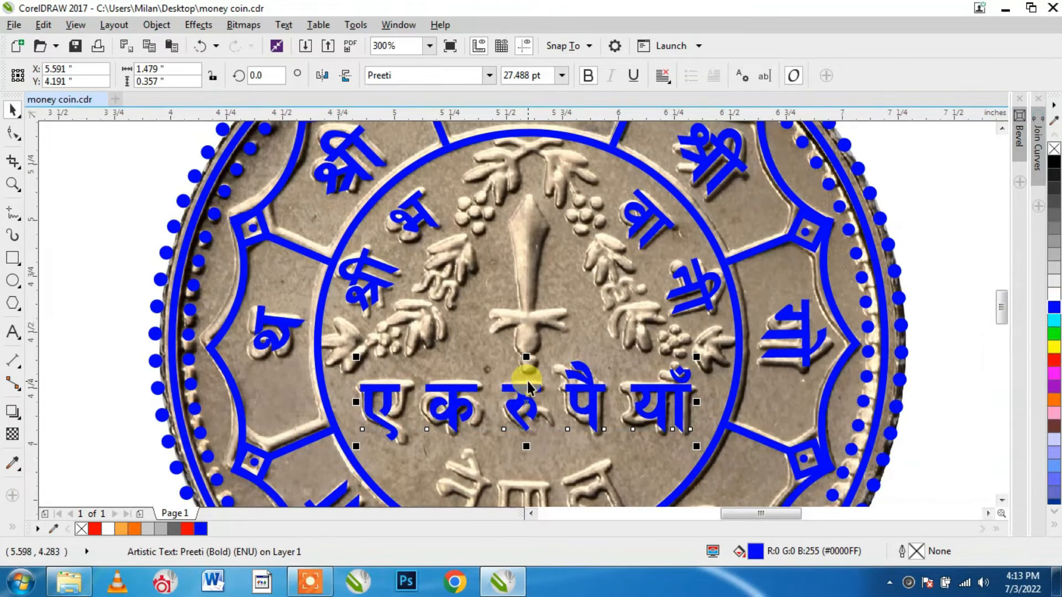
pyautogui.scroll(-2, 527, 382)
pyautogui.click(12, 331)
# - Type नेपाल in bold 28 pt Preeti left of the coin
pyautogui.click(138, 398)
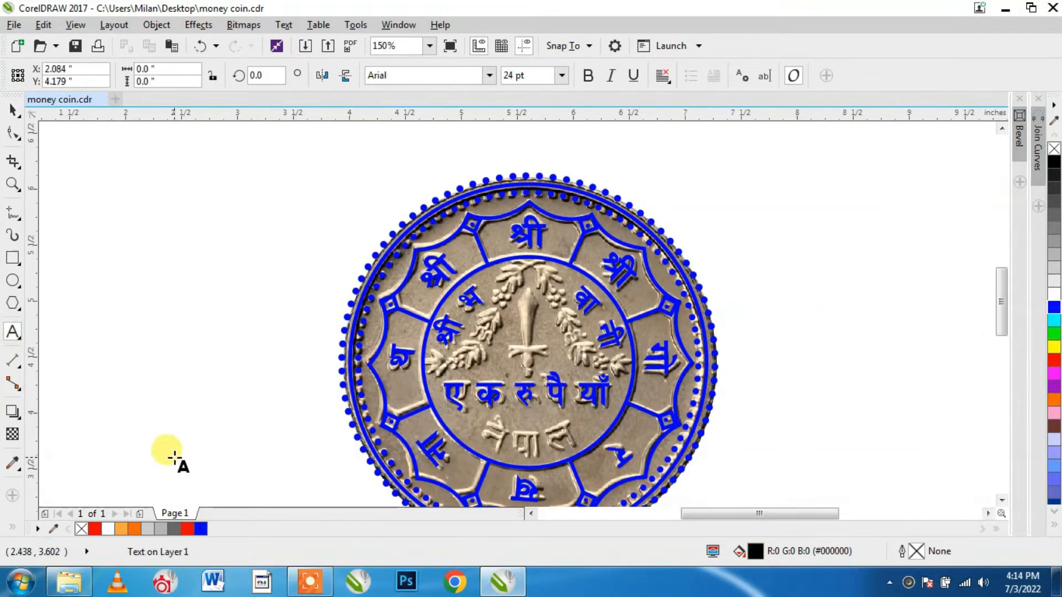
pyautogui.write('g] kf n')
pyautogui.hotkey('ctrl', 'a')
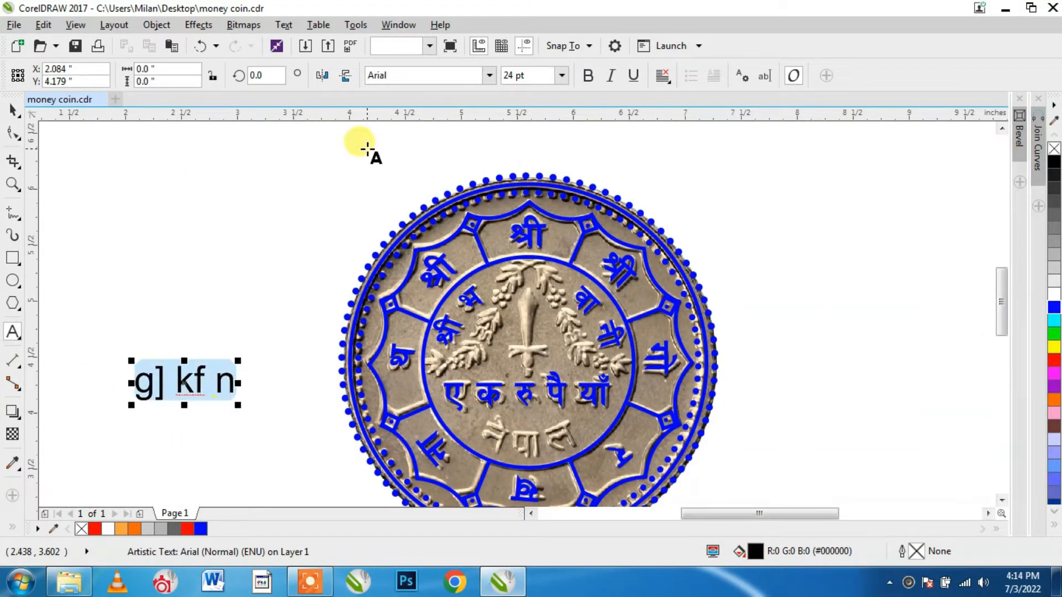
pyautogui.click(421, 75)
pyautogui.write('p')
pyautogui.press('Return')
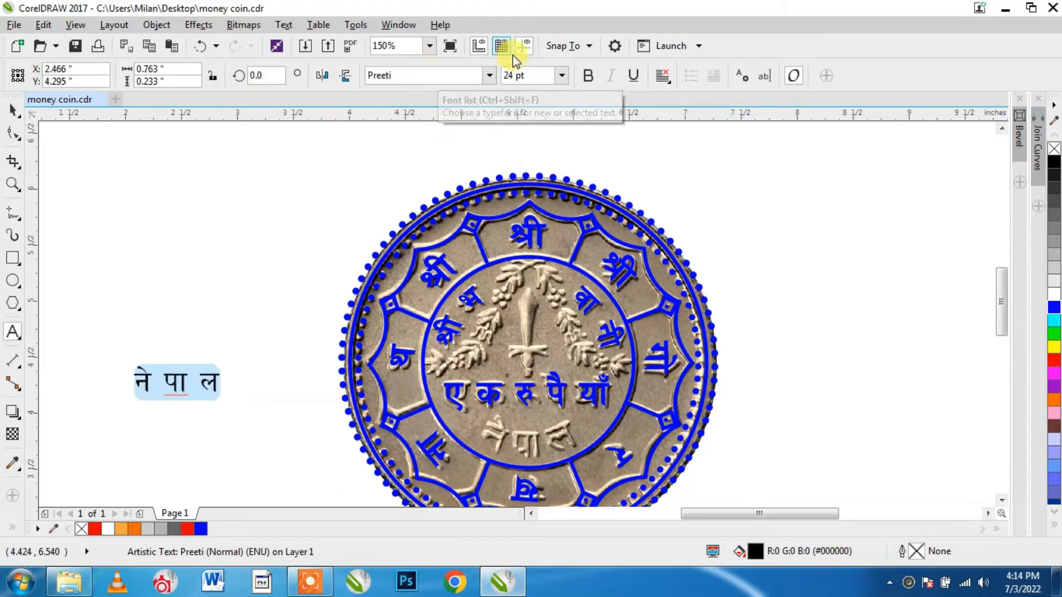
pyautogui.click(588, 76)
pyautogui.write('28')
pyautogui.press('Return')
# - Curve नेपाल's bottom edge with the Envelope effect over the lower lettering and colour it blue
pyautogui.click(15, 114)
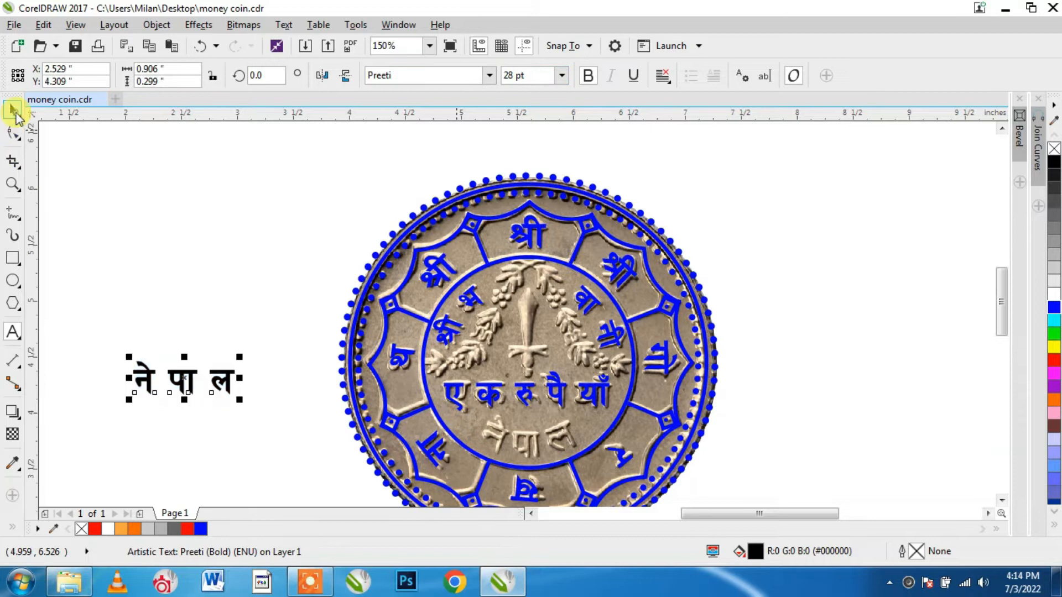
pyautogui.click(18, 416)
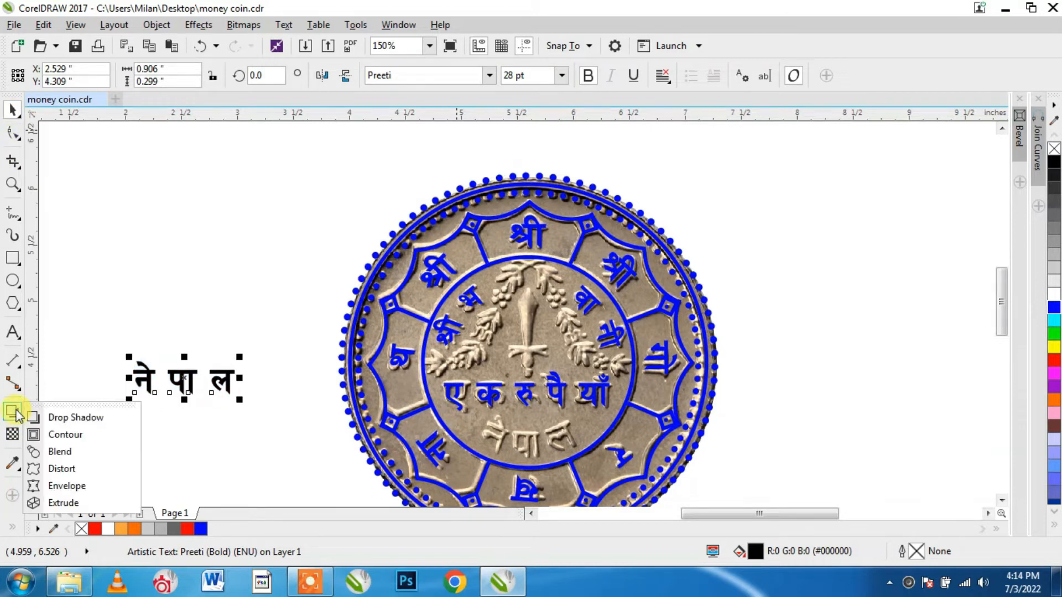
pyautogui.click(65, 486)
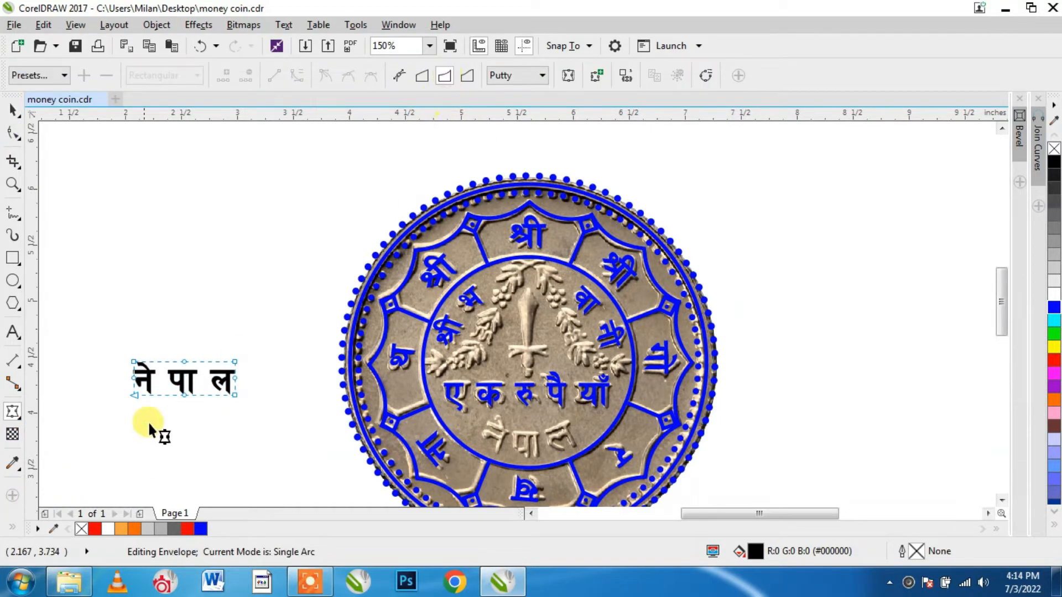
pyautogui.moveTo(185, 396); pyautogui.dragTo(550, 426)
pyautogui.click(14, 115)
pyautogui.scroll(4, 520, 437)
pyautogui.scroll(-2, 521, 434)
pyautogui.click(1057, 306)
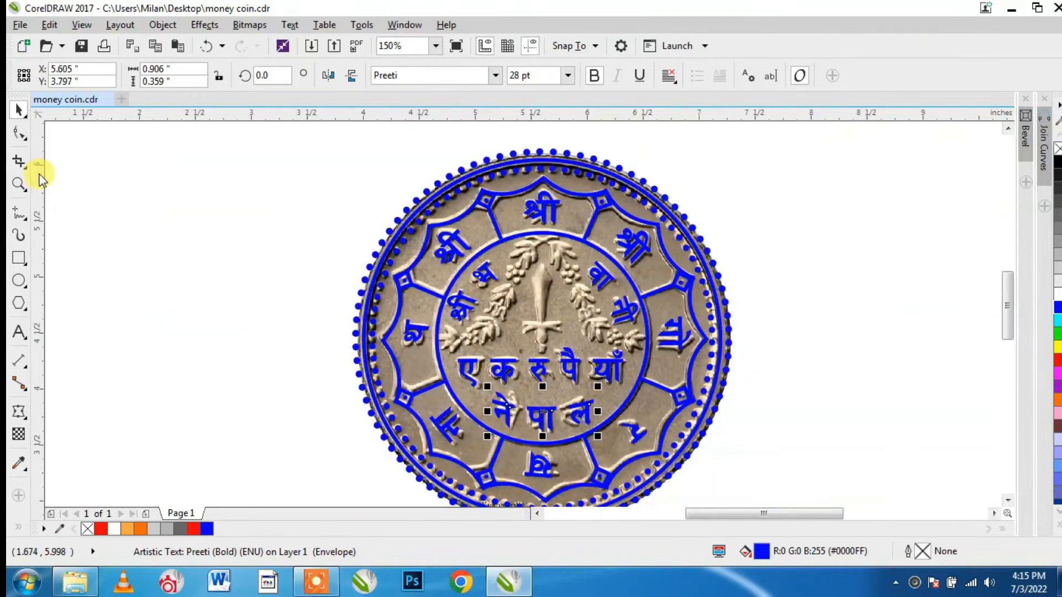
pyautogui.click(18, 257)
# - Place a 45°-rotated square as a diamond on the sword tip, then draw a 0.182 × 0.408-inch blade rectangle
pyautogui.moveTo(224, 280); pyautogui.dragTo(238, 297)
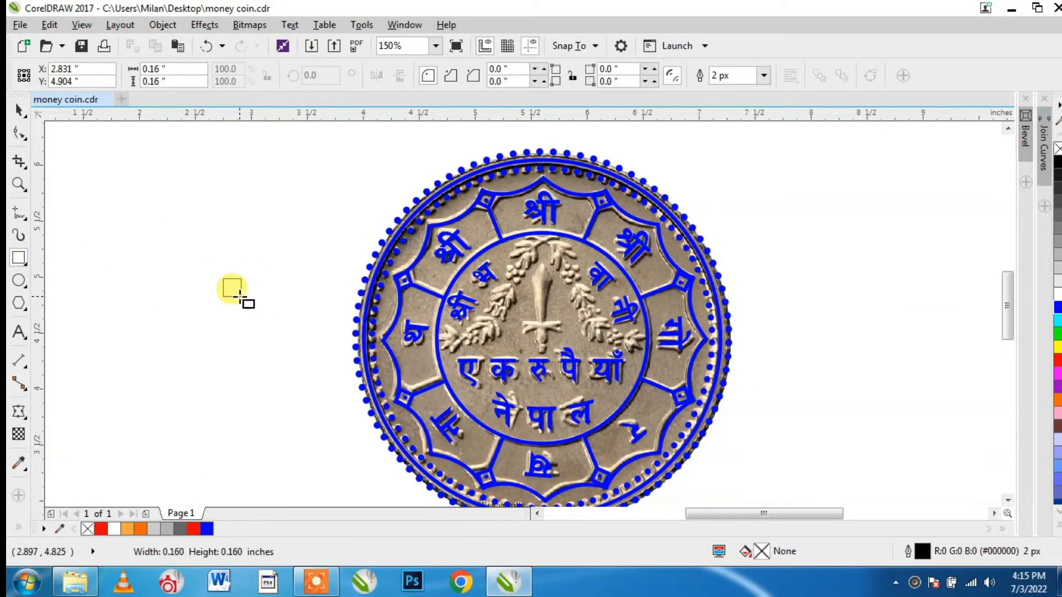
pyautogui.click(316, 75)
pyautogui.write('45')
pyautogui.press('Return')
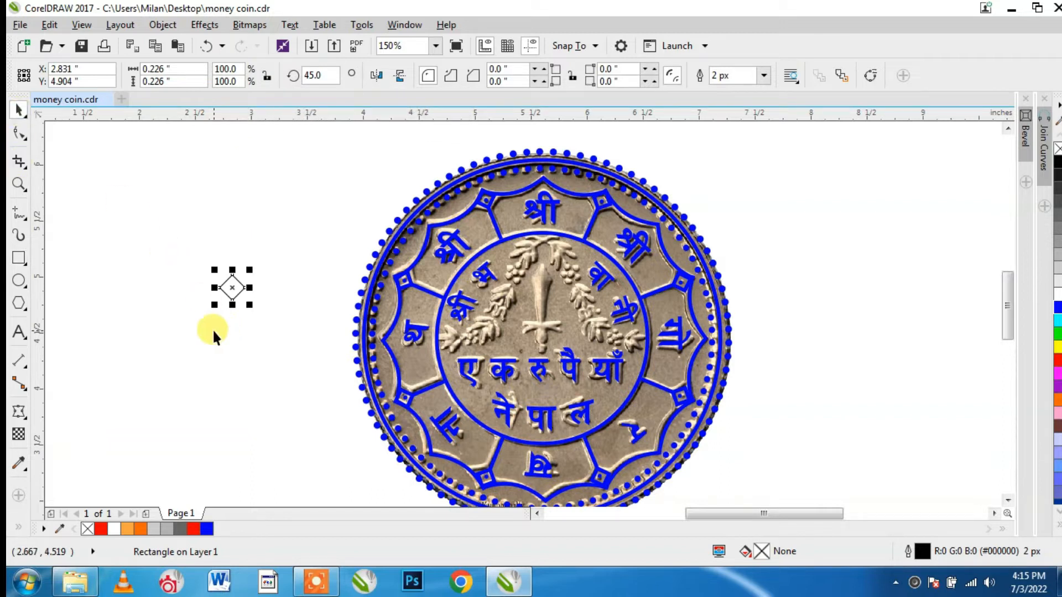
pyautogui.moveTo(232, 286); pyautogui.dragTo(587, 246)
pyautogui.scroll(2, 540, 281)
pyautogui.scroll(-1, 602, 305)
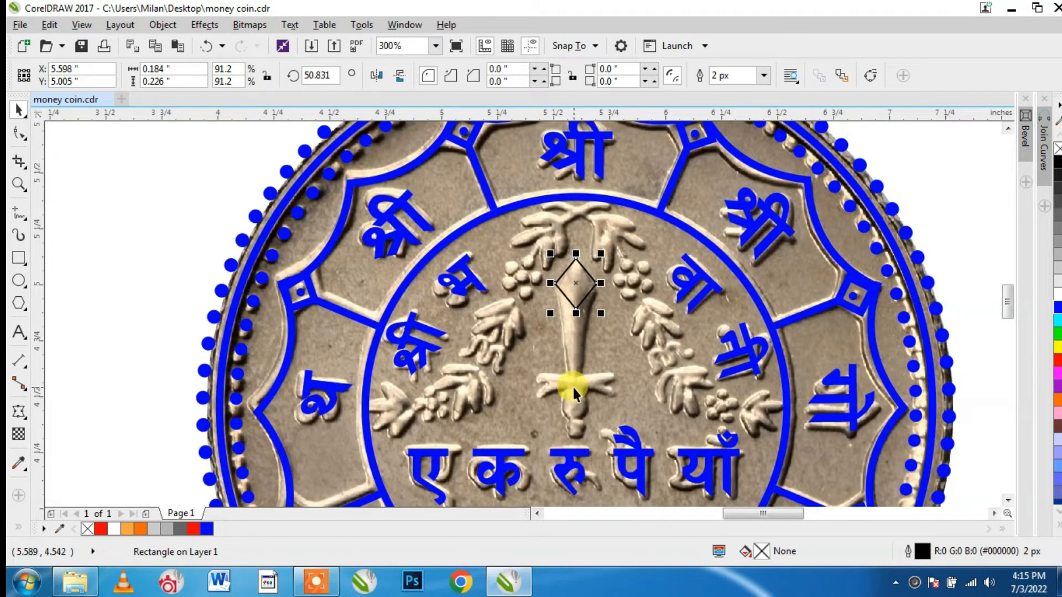
pyautogui.scroll(1, 573, 387)
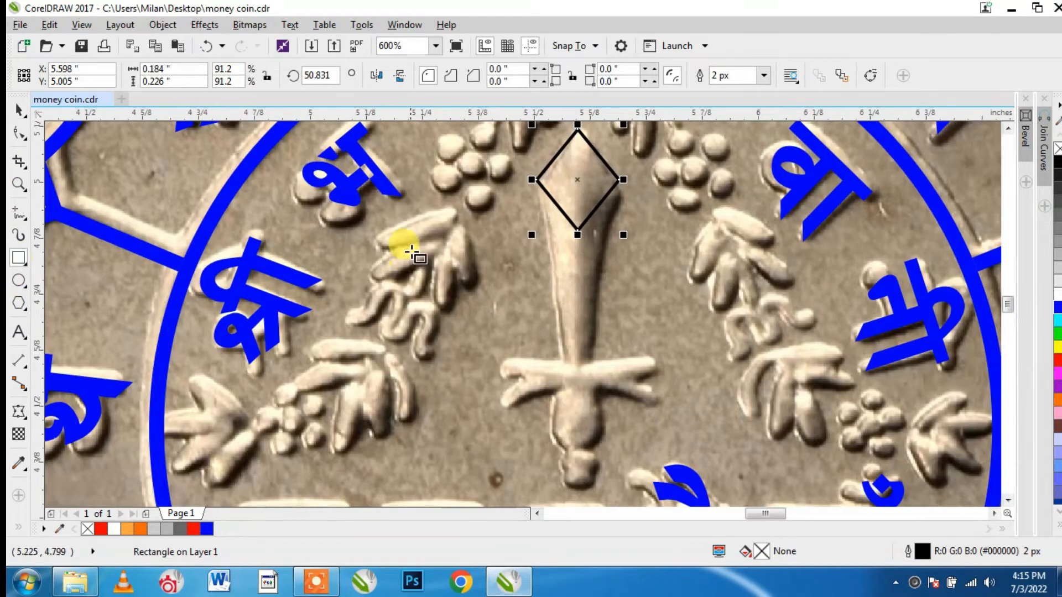
pyautogui.moveTo(532, 180); pyautogui.dragTo(607, 222)
pyautogui.hotkey('ctrl', 'z')
pyautogui.moveTo(536, 180); pyautogui.dragTo(619, 364)
# - Taper the blade rectangle with a perspective and weld it to the tip diamond
pyautogui.click(19, 110)
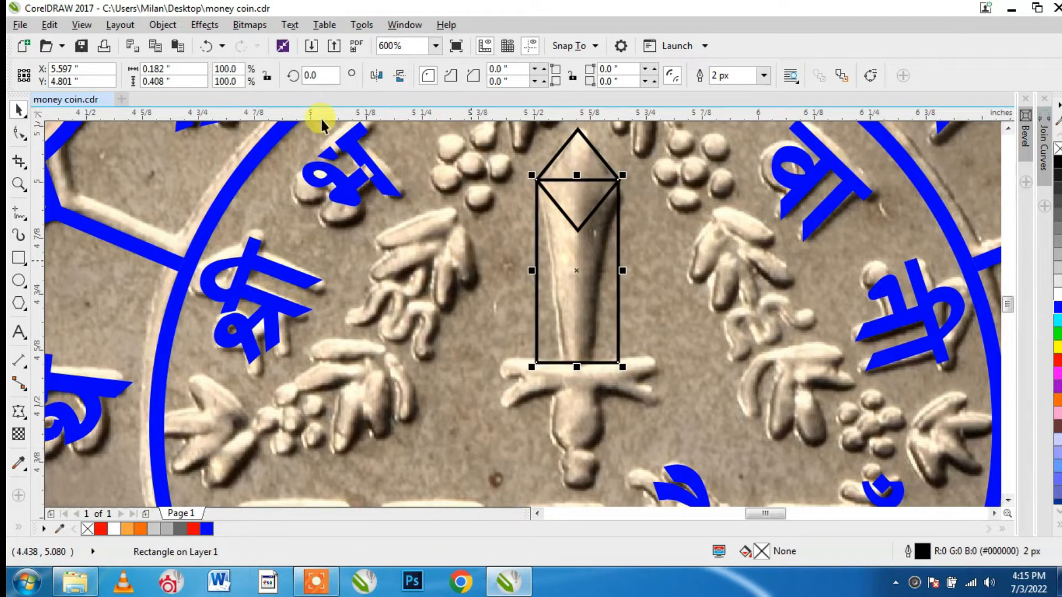
pyautogui.click(213, 26)
pyautogui.click(271, 161)
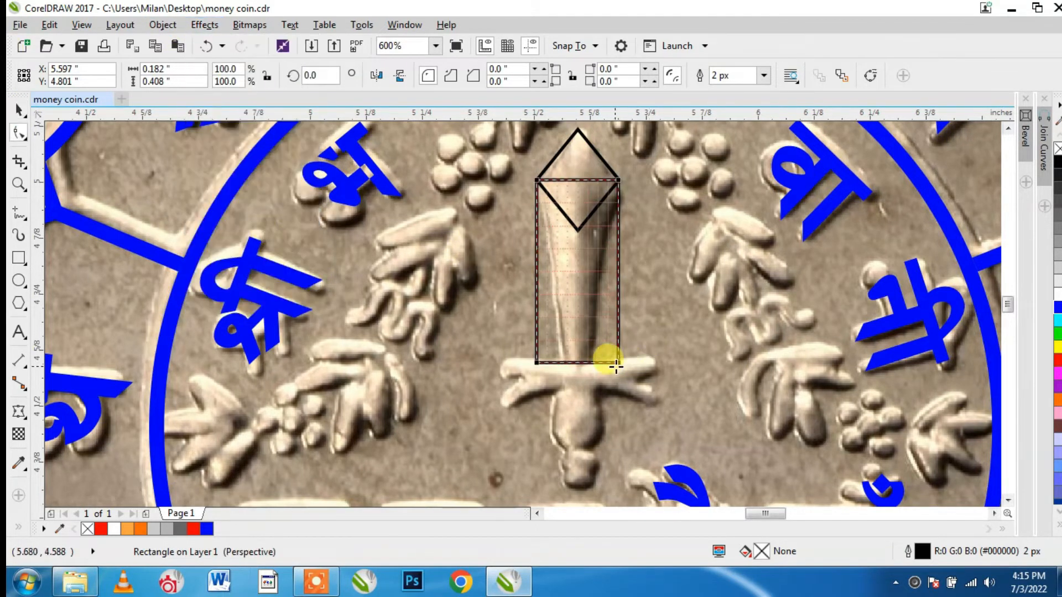
pyautogui.moveTo(618, 363); pyautogui.dragTo(593, 360)
pyautogui.click(19, 110)
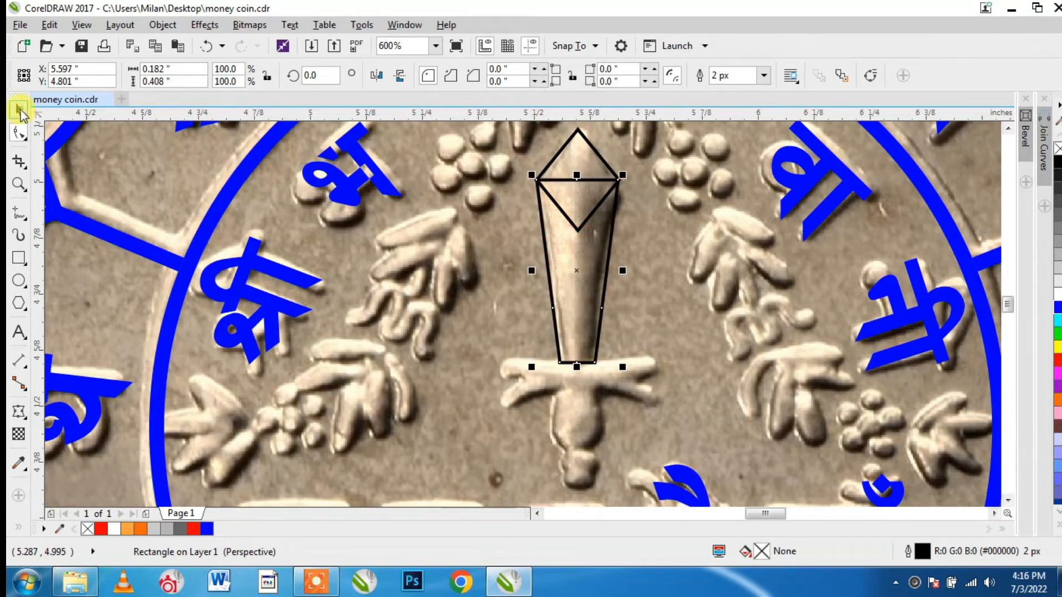
pyautogui.keyDown('shift'); pyautogui.click(602, 158); pyautogui.keyUp('shift')
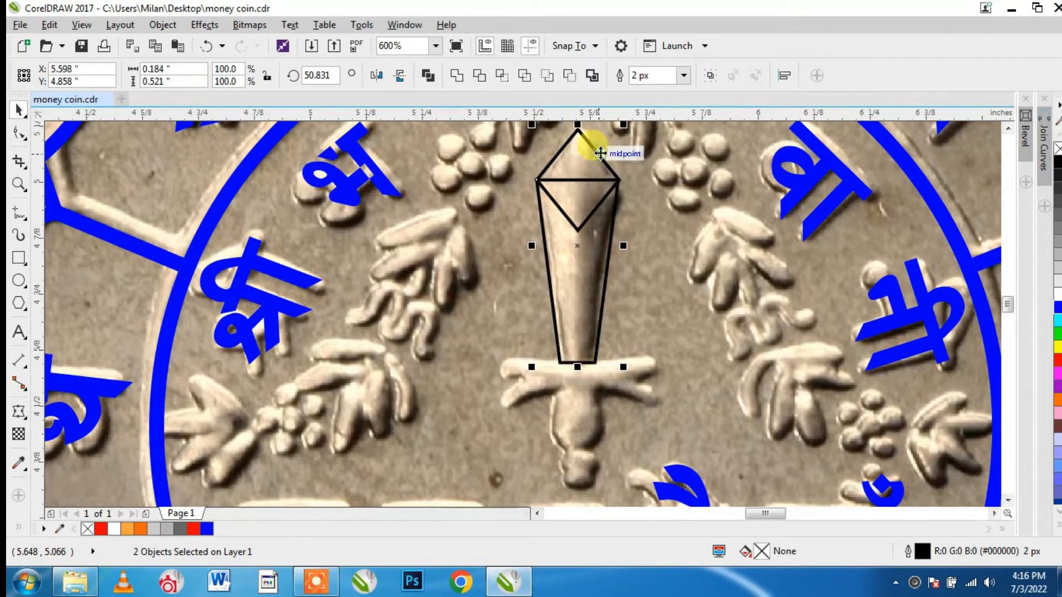
pyautogui.click(451, 75)
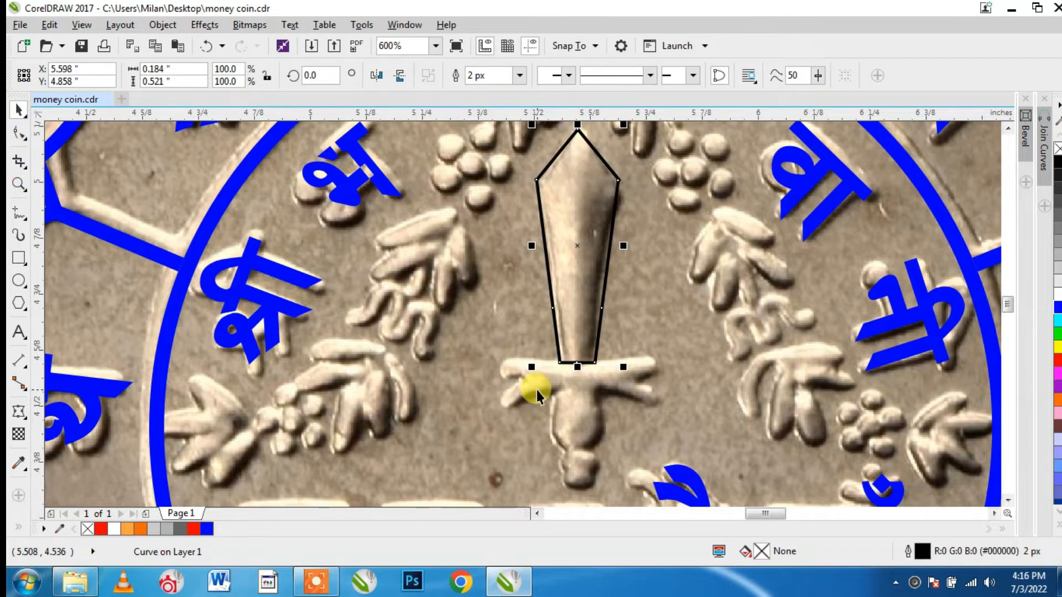
# - Draw a rounded-corner rectangle over the sword's crossguard
pyautogui.click(18, 258)
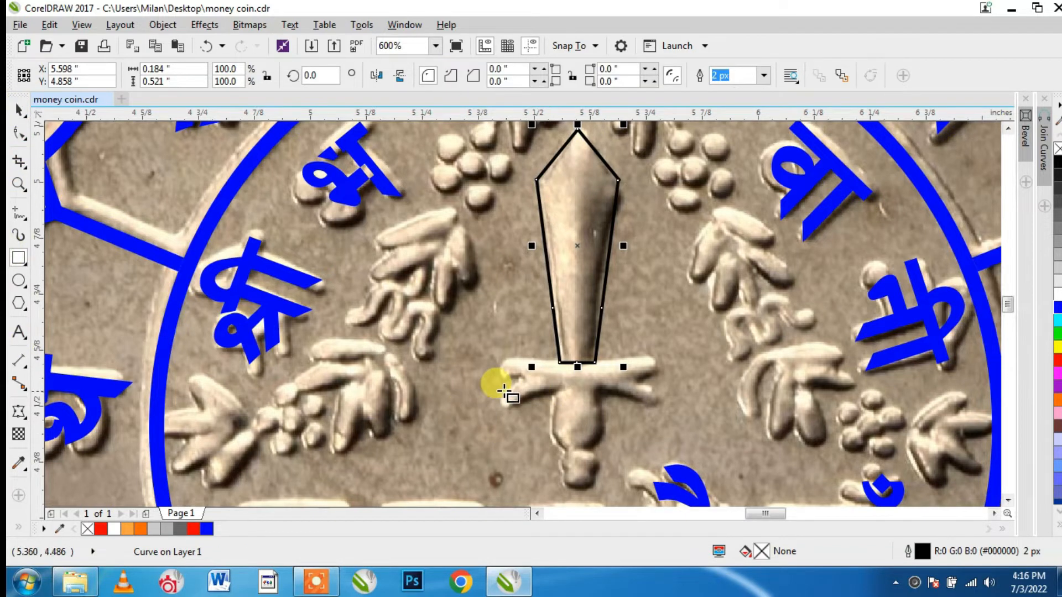
pyautogui.moveTo(500, 358); pyautogui.dragTo(661, 381)
pyautogui.scroll(1, 661, 382)
pyautogui.click(20, 132)
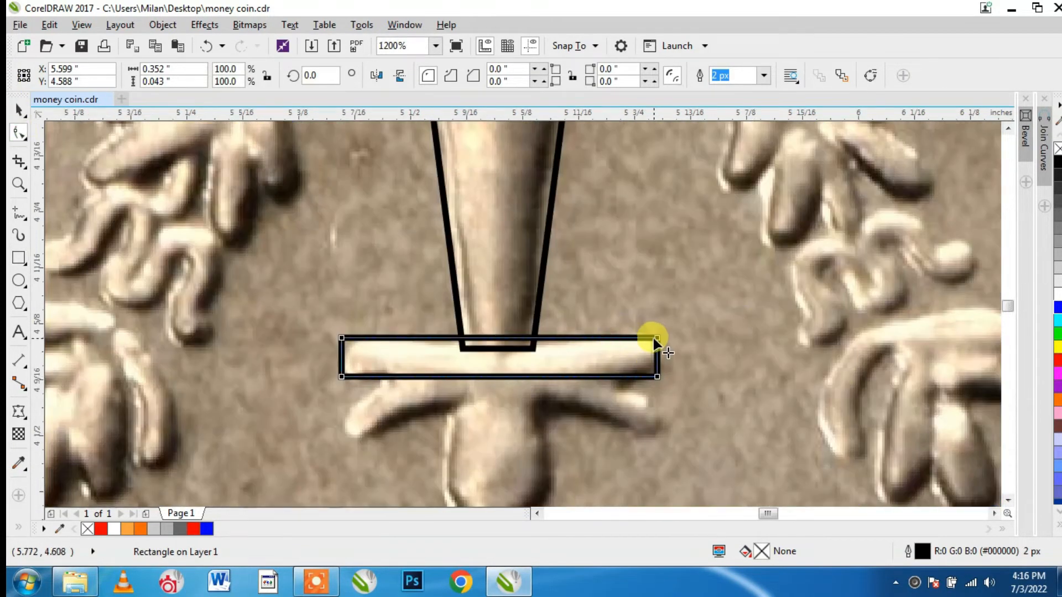
pyautogui.moveTo(656, 339); pyautogui.dragTo(636, 332)
pyautogui.click(18, 110)
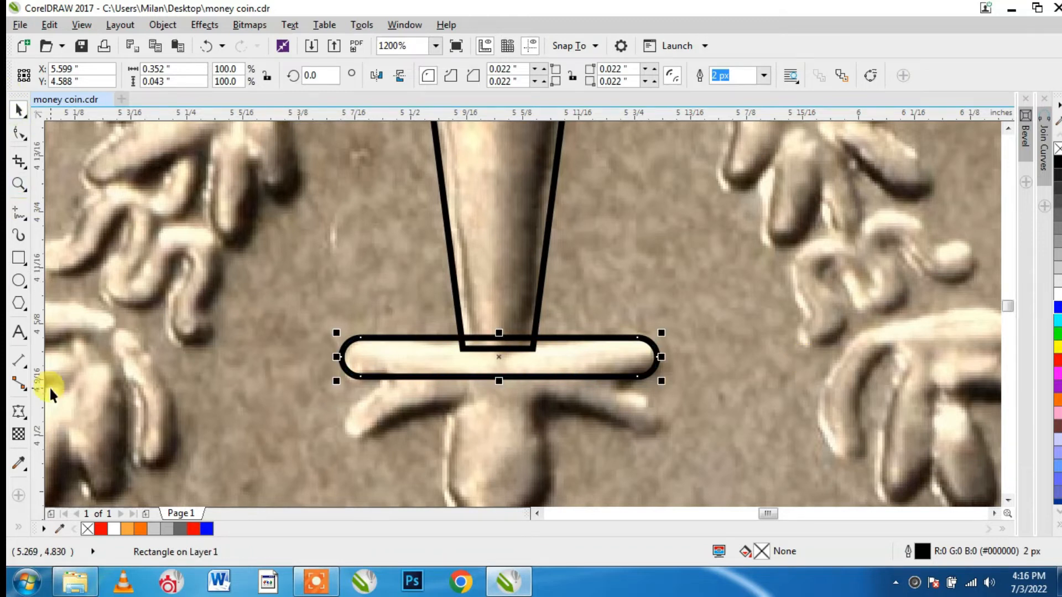
# - Add a thin lower bar, arch it with a Single Arc envelope, and weld it to the upper bar
pyautogui.moveTo(343, 408); pyautogui.dragTo(650, 412)
pyautogui.click(19, 132)
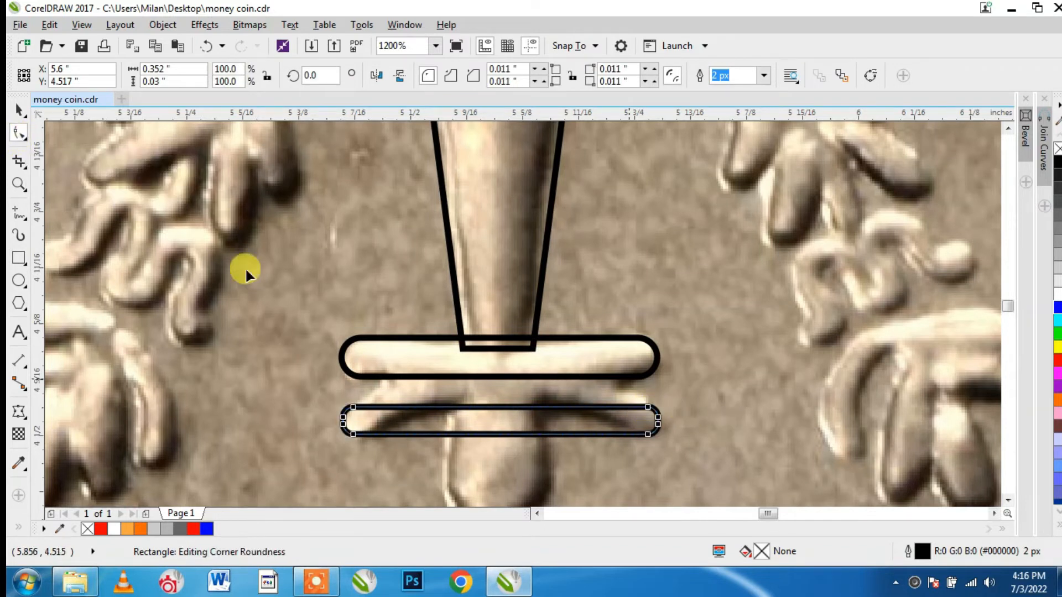
pyautogui.press('space')
pyautogui.click(20, 412)
pyautogui.click(450, 79)
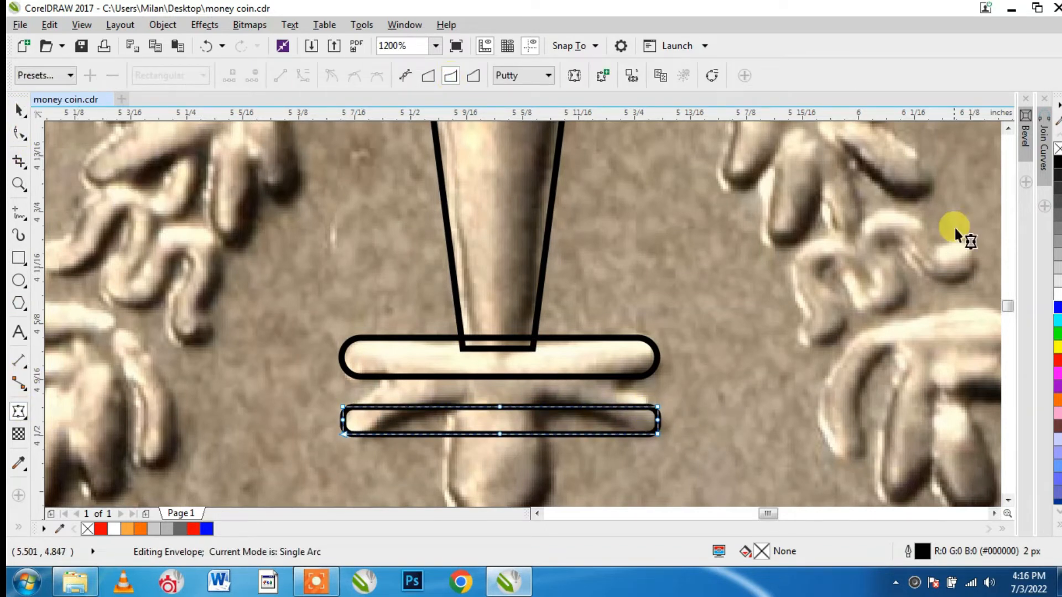
pyautogui.moveTo(500, 435); pyautogui.dragTo(502, 402)
pyautogui.click(19, 110)
pyautogui.press('Up')
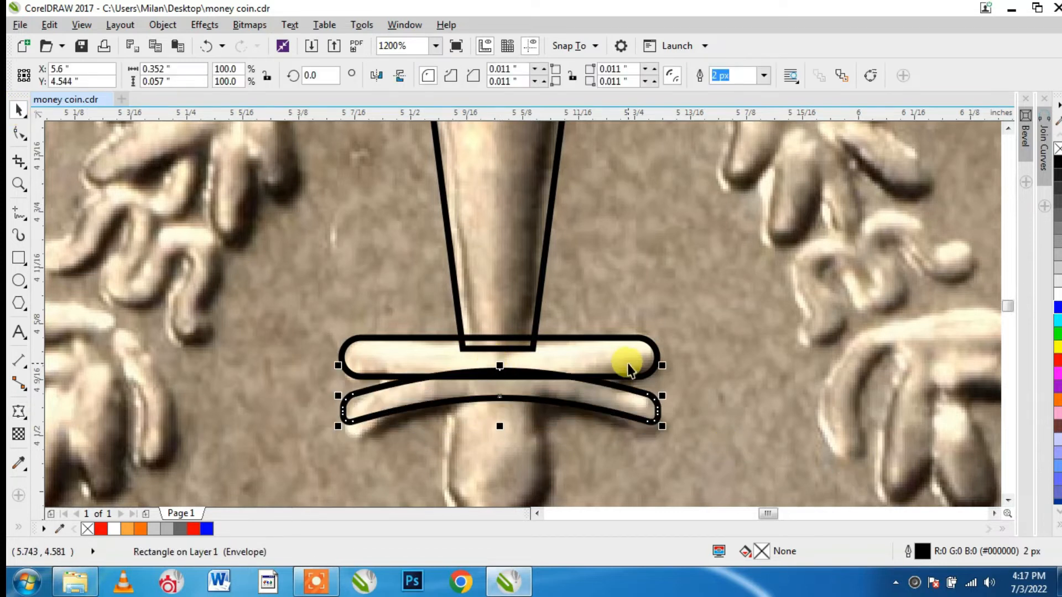
pyautogui.keyDown('shift'); pyautogui.click(581, 369); pyautogui.keyUp('shift')
pyautogui.click(457, 75)
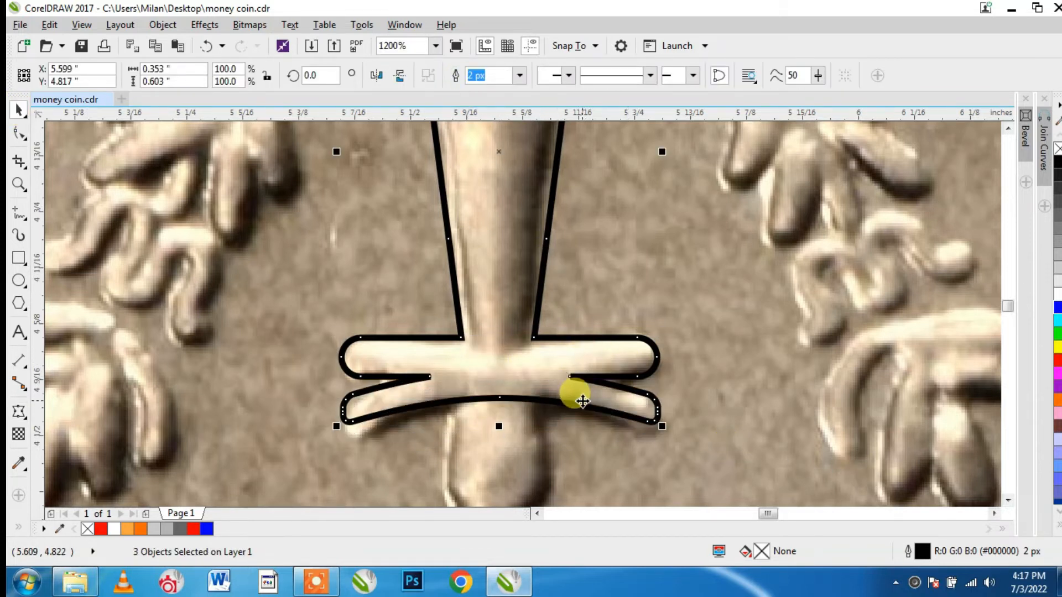
pyautogui.scroll(-2, 576, 393)
pyautogui.moveTo(1010, 301); pyautogui.dragTo(1010, 310)
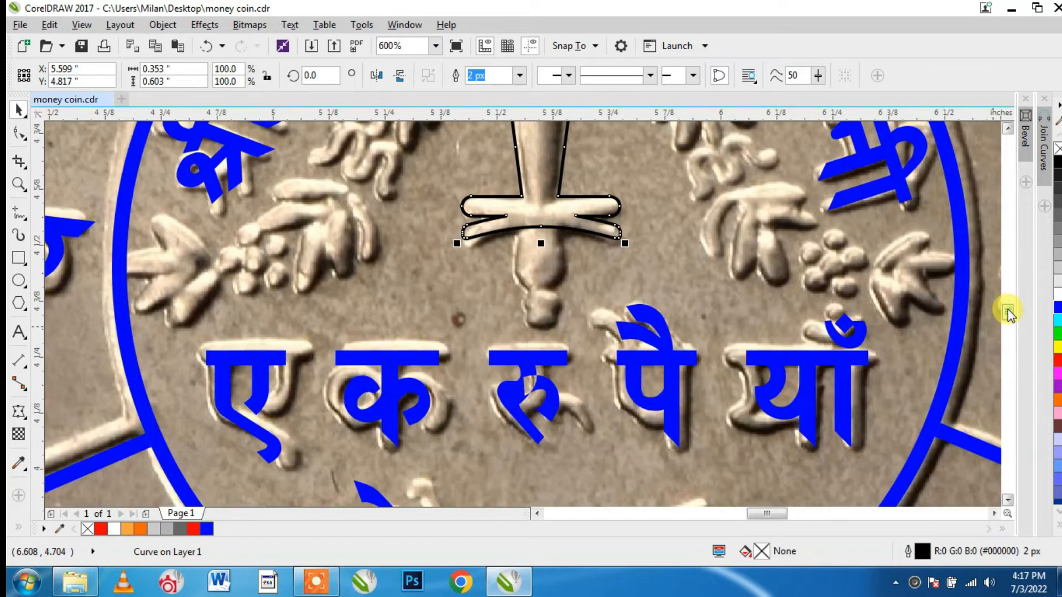
pyautogui.scroll(2, 567, 237)
# - Draw an ellipse for the sword's grip and weld it to the cross shape
pyautogui.click(18, 281)
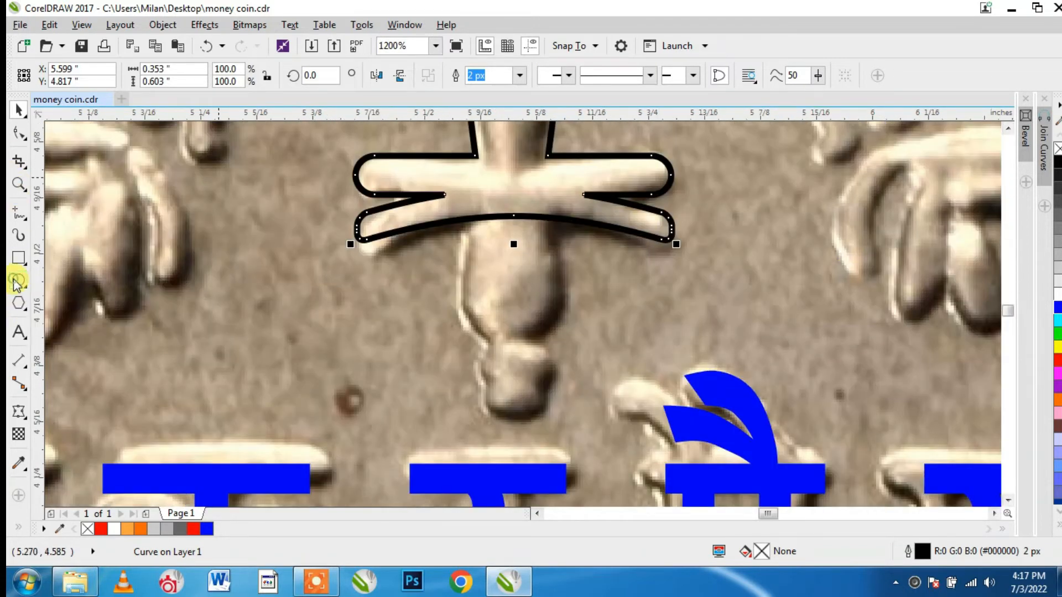
pyautogui.moveTo(461, 200); pyautogui.dragTo(561, 345)
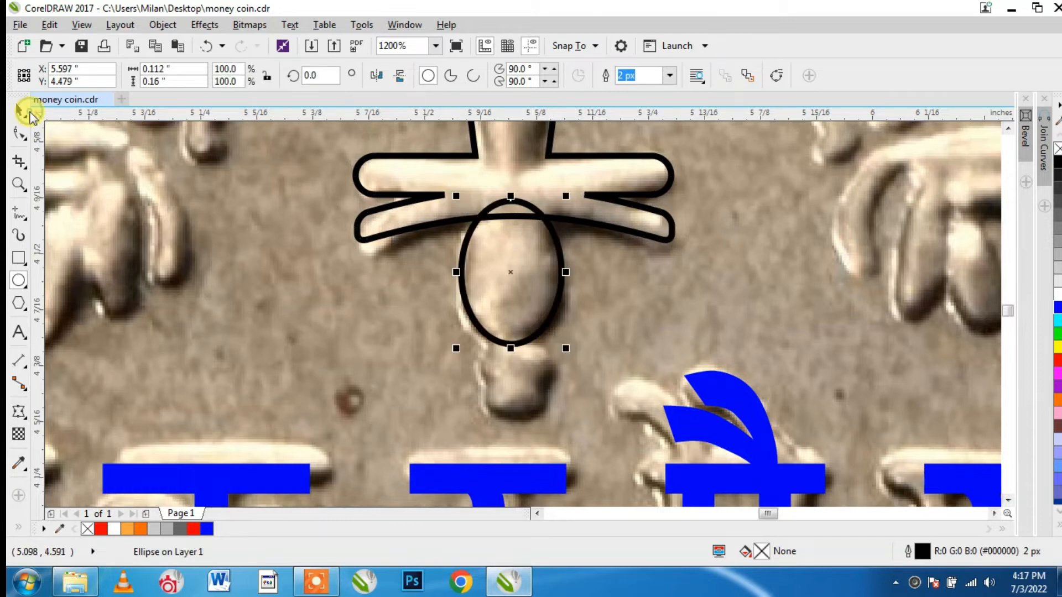
pyautogui.keyDown('shift'); pyautogui.click(636, 233); pyautogui.keyUp('shift')
pyautogui.click(450, 76)
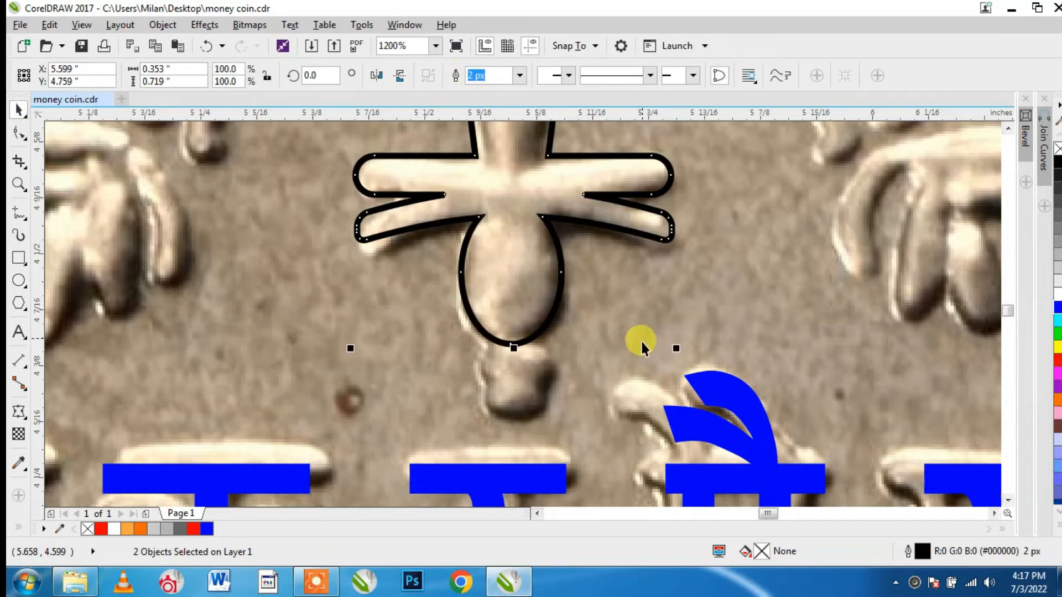
# - Add a small ellipse below the grip and stretch it slightly taller
pyautogui.click(18, 280)
pyautogui.moveTo(469, 340); pyautogui.dragTo(560, 387)
pyautogui.click(19, 110)
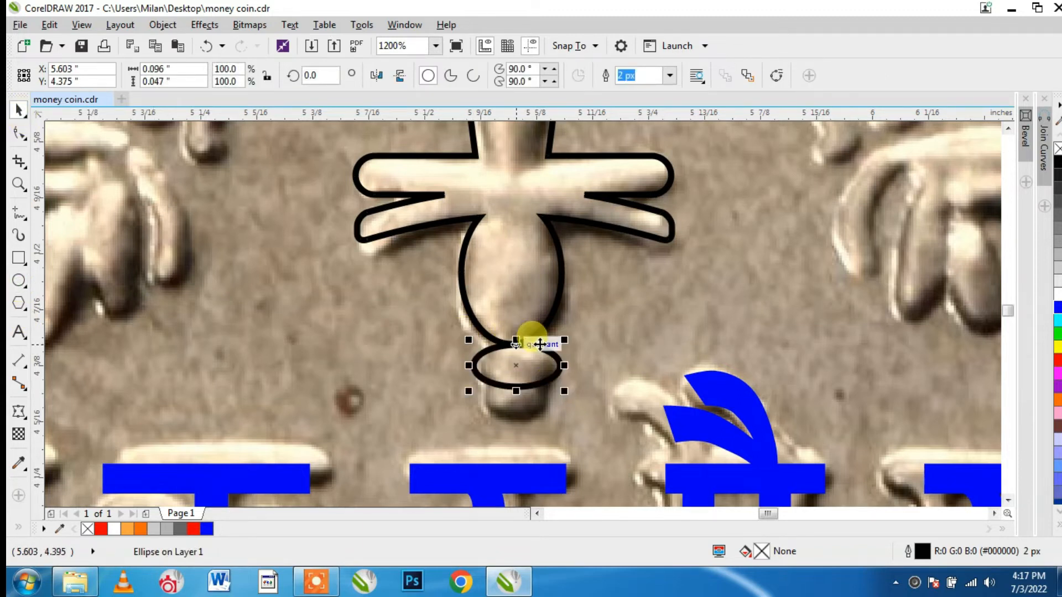
pyautogui.keyDown('shift'); pyautogui.click(553, 326); pyautogui.keyUp('shift')
pyautogui.click(669, 373)
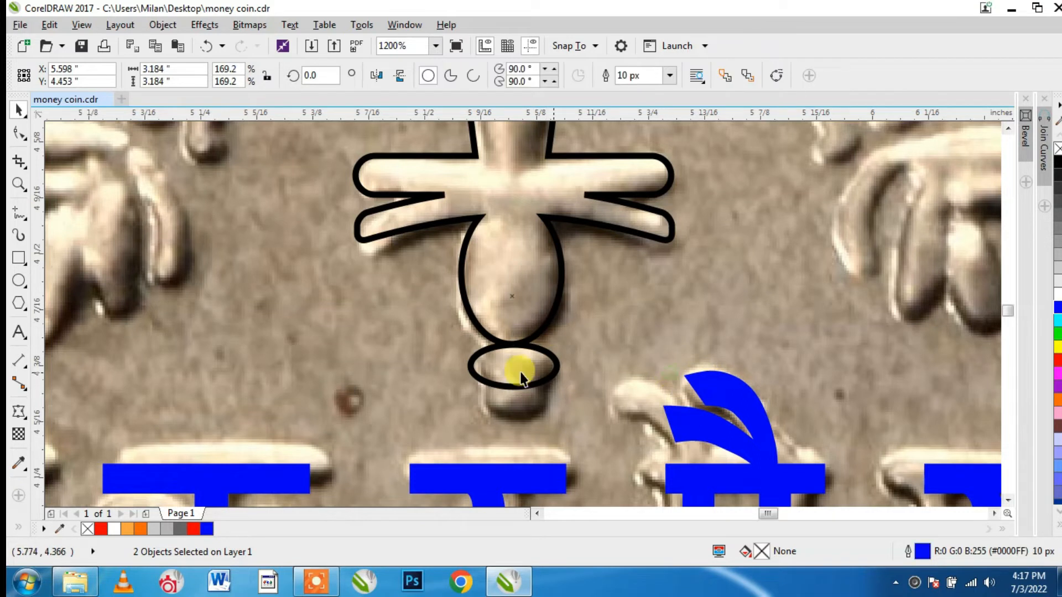
pyautogui.click(533, 345)
pyautogui.moveTo(512, 339)
pyautogui.mouseDown()
pyautogui.moveTo(511, 320)
pyautogui.moveTo(512, 335)
pyautogui.mouseUp()
pyautogui.keyDown('shift'); pyautogui.click(550, 327); pyautogui.keyUp('shift')
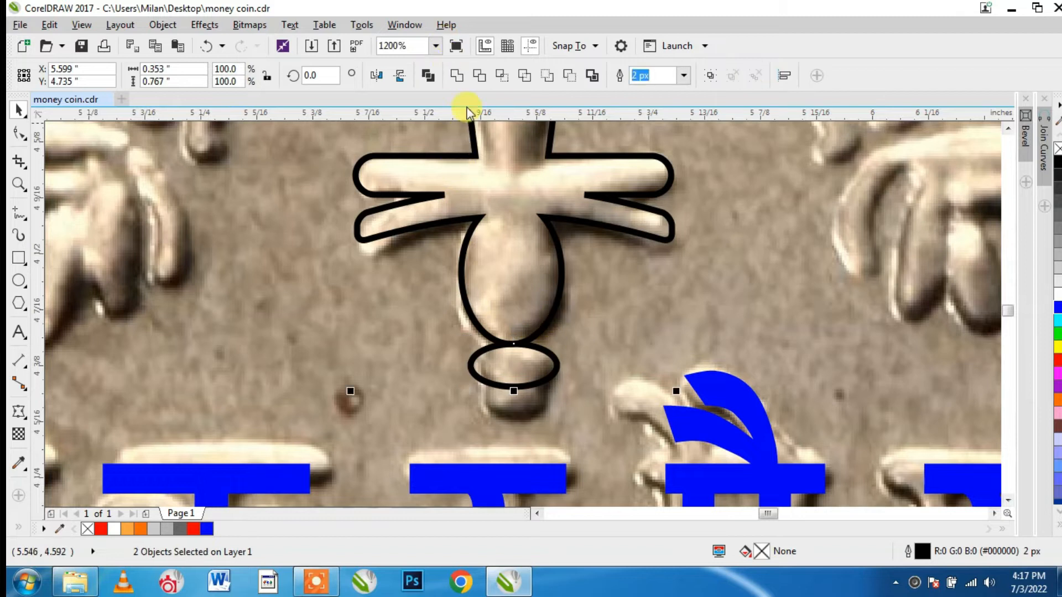
pyautogui.click(561, 408)
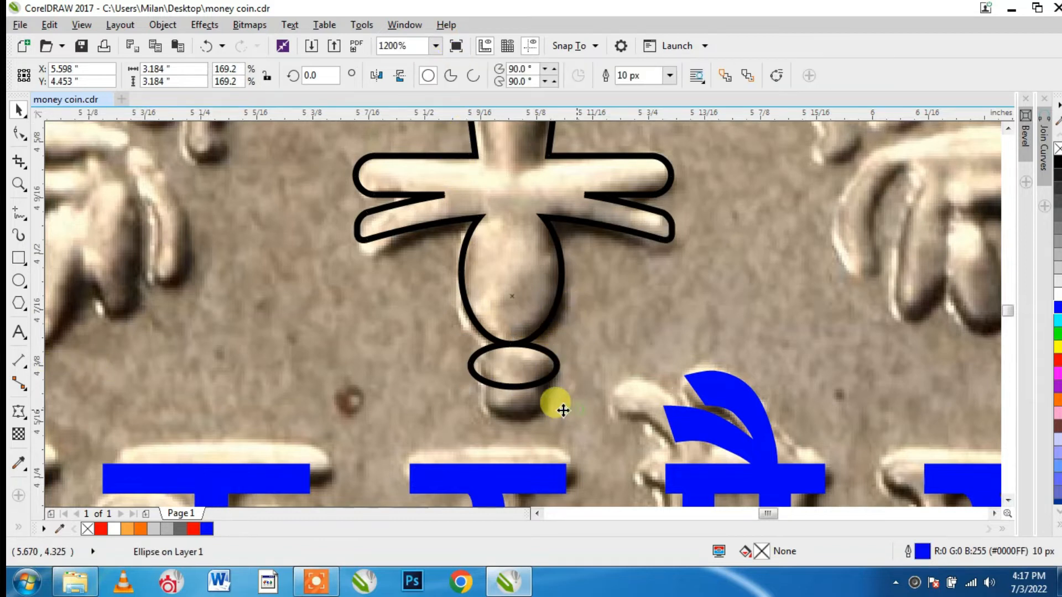
# - Draw a pommel rectangle below the small ellipse and round its corners
pyautogui.click(18, 258)
pyautogui.scroll(1, 504, 437)
pyautogui.moveTo(465, 306); pyautogui.dragTo(586, 400)
pyautogui.click(18, 133)
pyautogui.moveTo(460, 401); pyautogui.dragTo(461, 382)
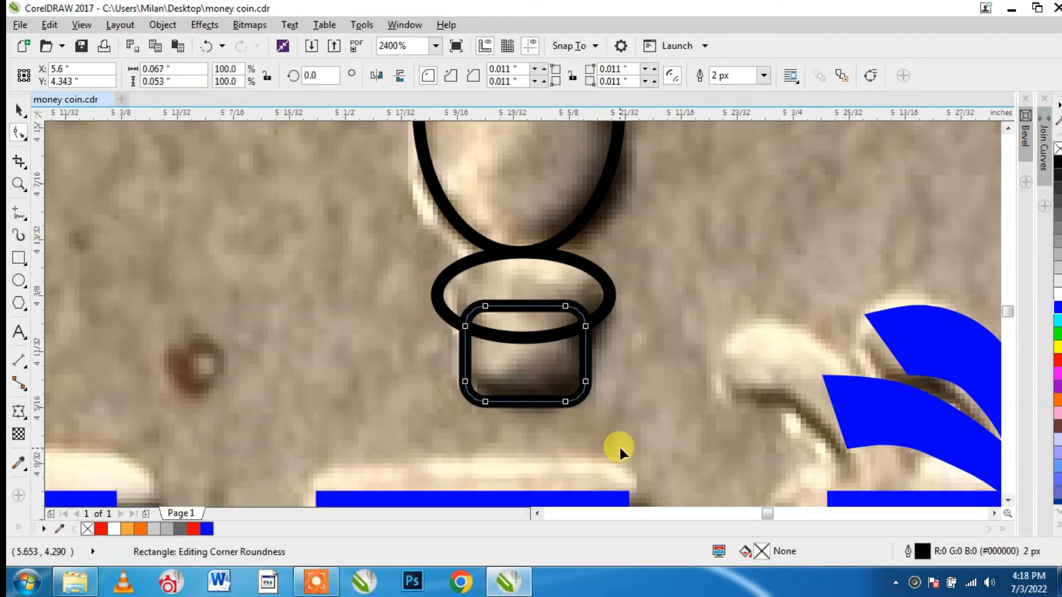
# - Weld the pommel and ellipse into the sword and fill it solid blue
pyautogui.click(19, 110)
pyautogui.keyDown('shift'); pyautogui.click(603, 277); pyautogui.keyUp('shift')
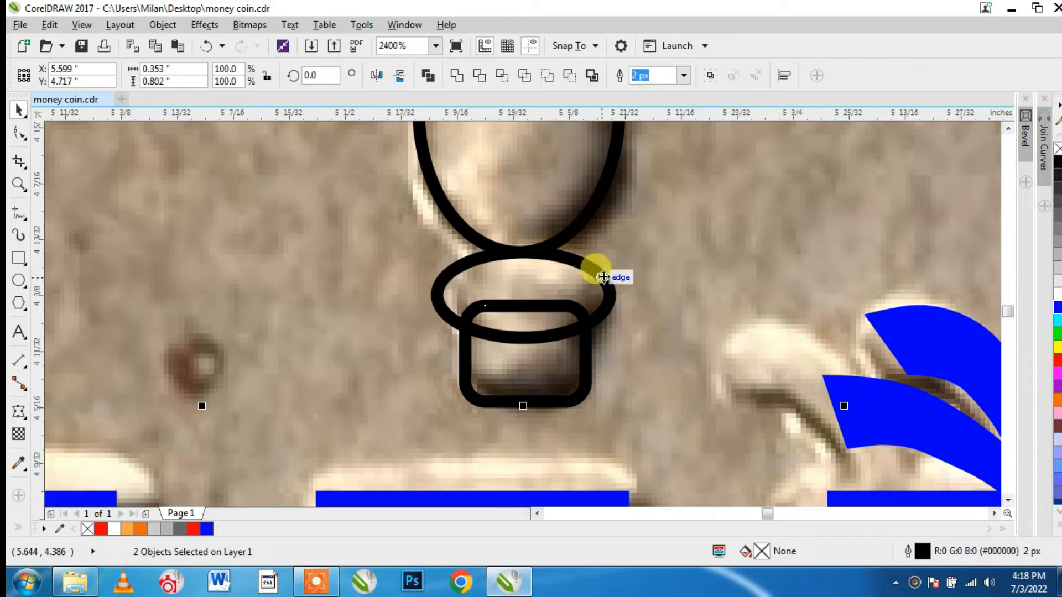
pyautogui.click(455, 77)
pyautogui.scroll(-7, 486, 308)
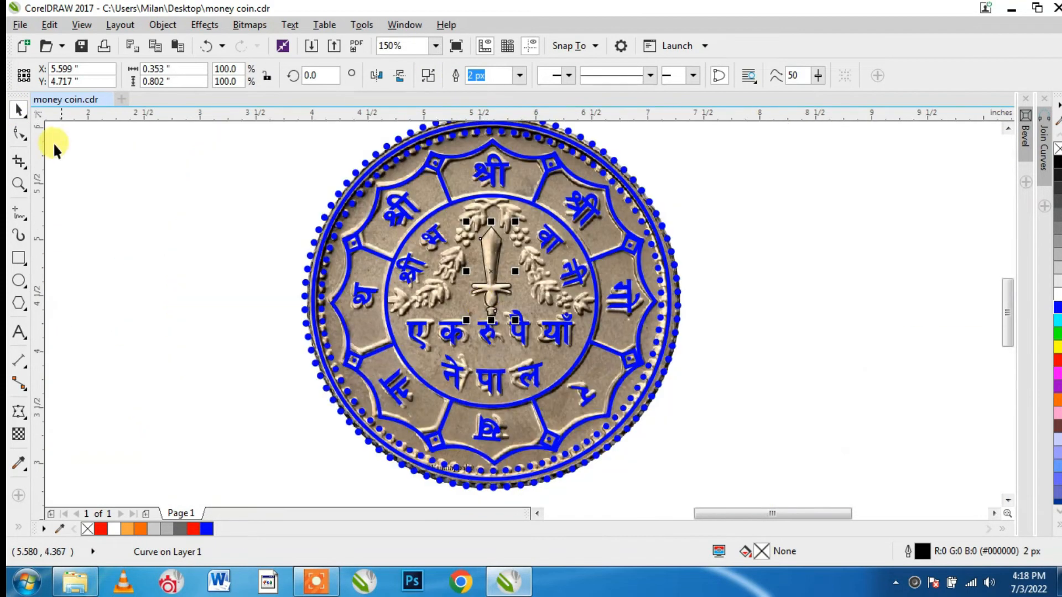
pyautogui.click(1057, 308)
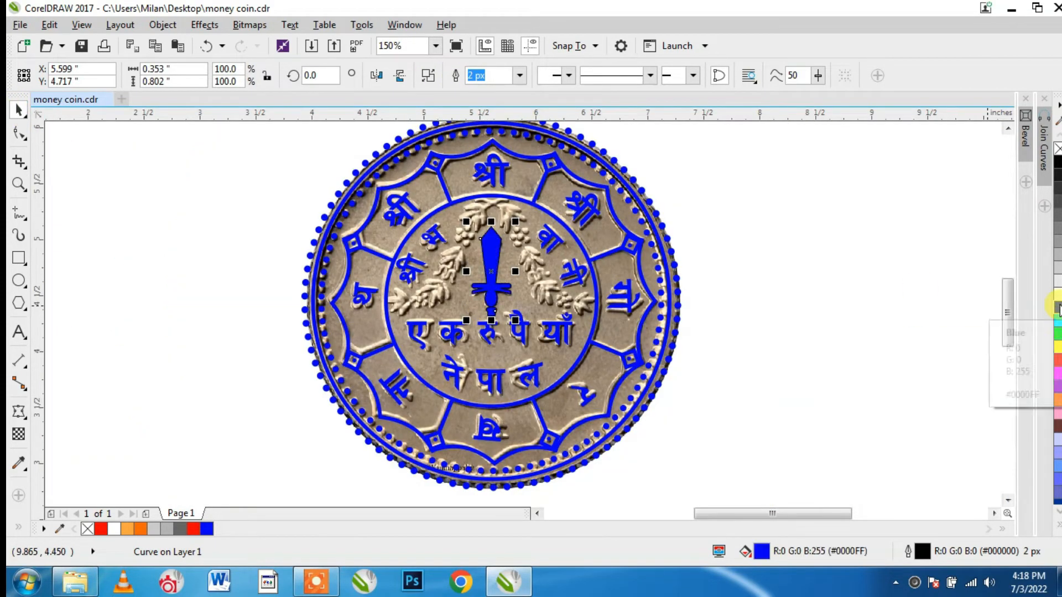
pyautogui.click(753, 336)
pyautogui.scroll(4, 534, 305)
pyautogui.scroll(-4, 533, 302)
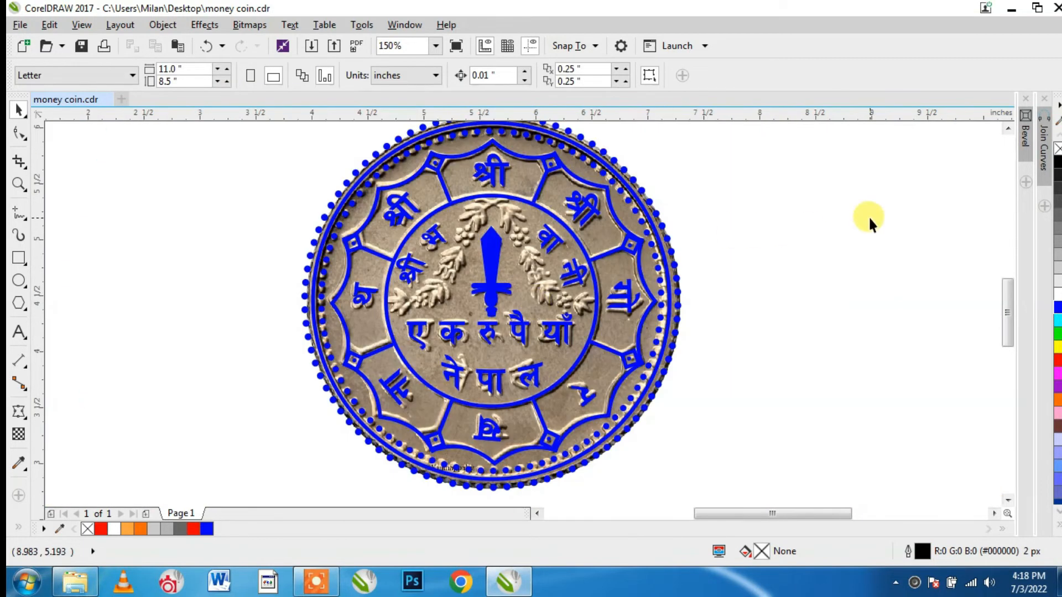
pyautogui.scroll(2, 857, 215)
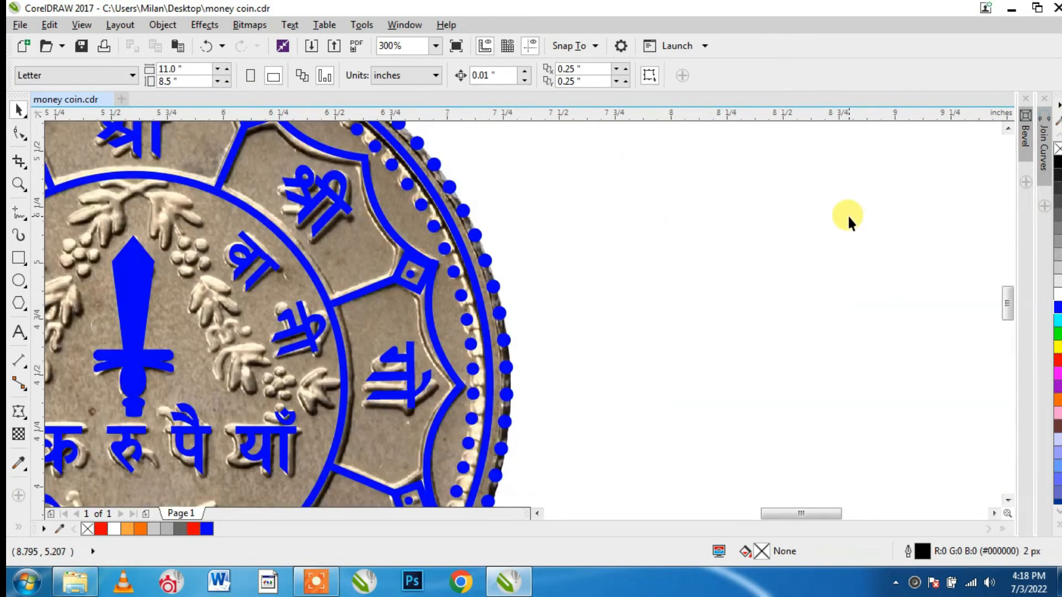
# - Draw a closed triangle with the Freehand tool in empty space beside the coin
pyautogui.click(20, 216)
pyautogui.click(675, 237)
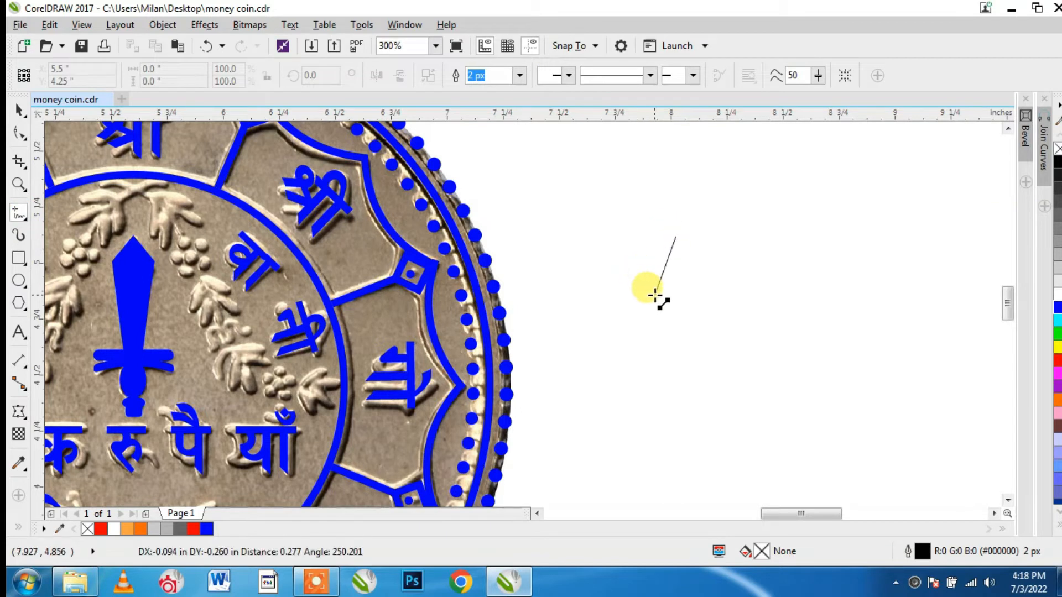
pyautogui.doubleClick(654, 286)
pyautogui.doubleClick(685, 332)
pyautogui.doubleClick(685, 283)
pyautogui.click(676, 237)
# - Reshape the triangle's nodes into a slim curved leaf blade
pyautogui.click(25, 143)
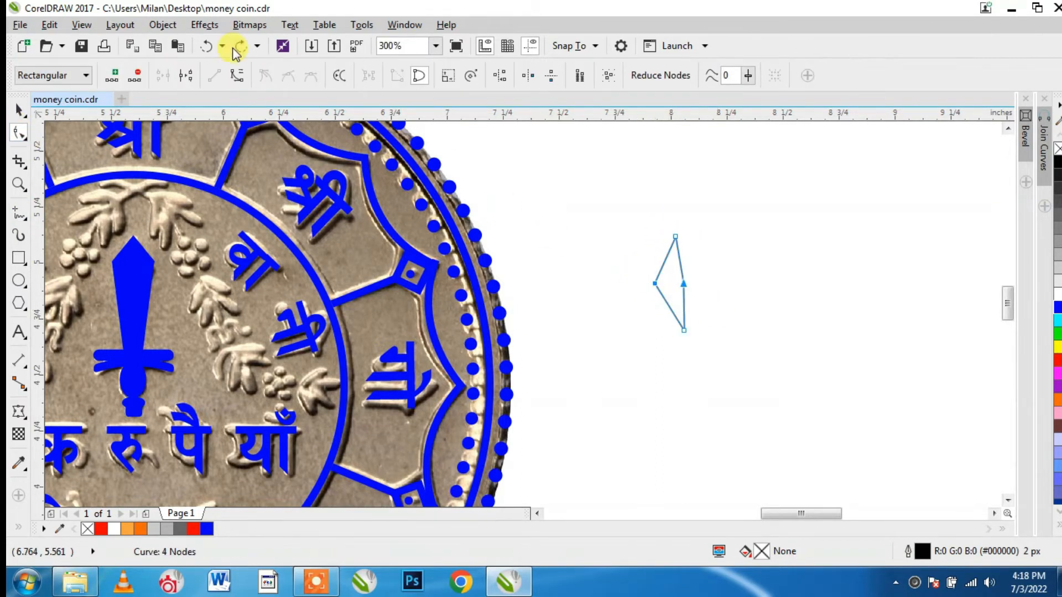
pyautogui.click(141, 78)
pyautogui.moveTo(603, 202); pyautogui.dragTo(692, 328)
pyautogui.scroll(2, 675, 293)
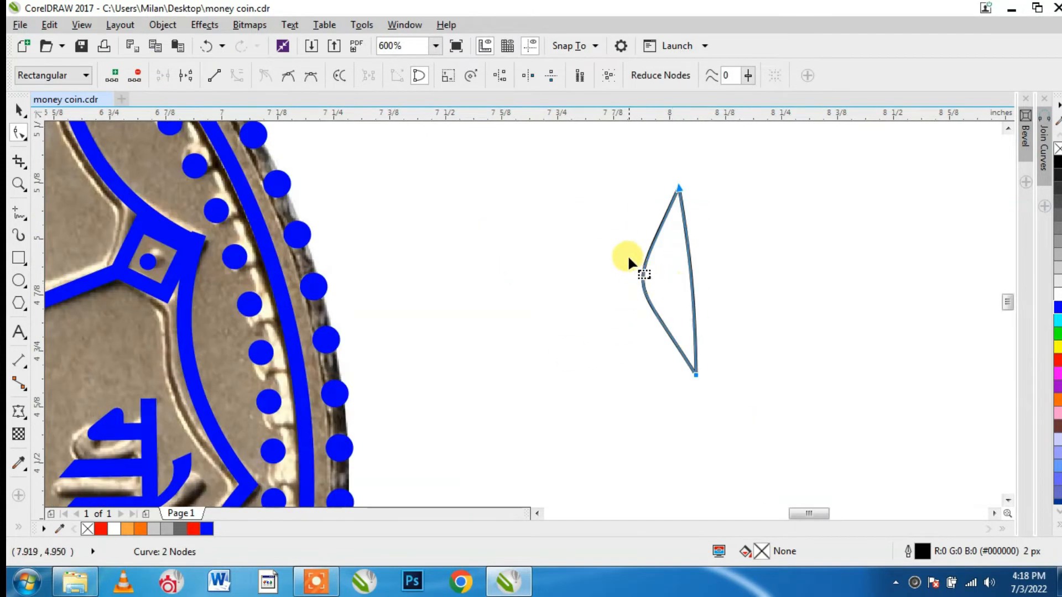
pyautogui.moveTo(641, 280); pyautogui.dragTo(670, 280)
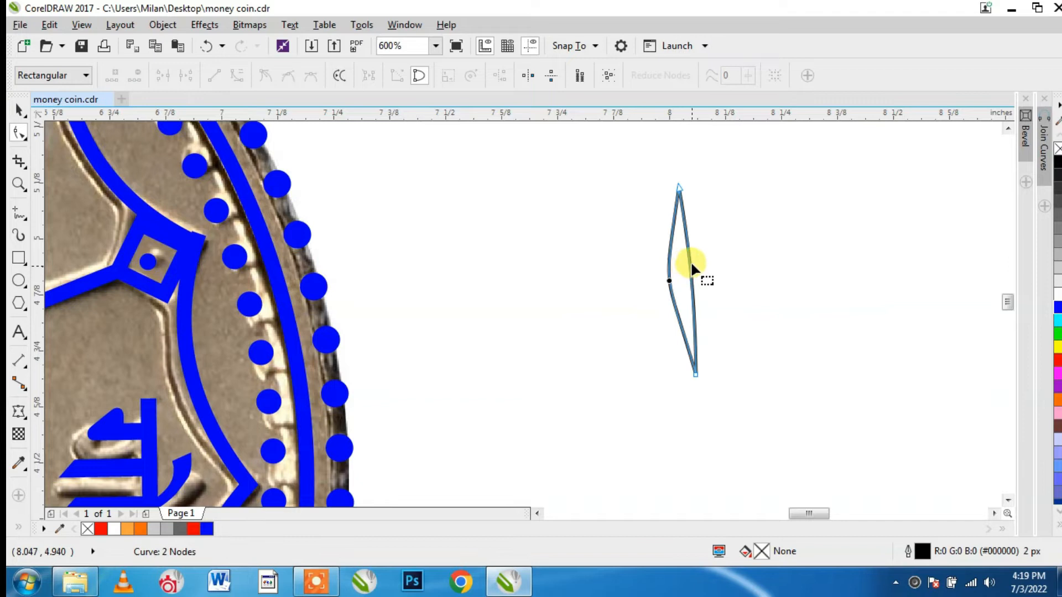
# - Shrink the leaf blade to a narrower size
pyautogui.click(16, 112)
pyautogui.scroll(-2, 658, 442)
pyautogui.moveTo(670, 303); pyautogui.dragTo(676, 326)
pyautogui.scroll(4, 675, 372)
pyautogui.scroll(-4, 675, 371)
pyautogui.scroll(2, 675, 371)
pyautogui.moveTo(679, 288); pyautogui.dragTo(675, 329)
# - Fill and outline the blade in blue, then rotate it about its bottom point into a V
pyautogui.click(1057, 309)
pyautogui.rightClick(1058, 308)
pyautogui.click(663, 381)
pyautogui.moveTo(664, 381); pyautogui.dragTo(670, 430)
pyautogui.moveTo(645, 324); pyautogui.dragTo(712, 392)
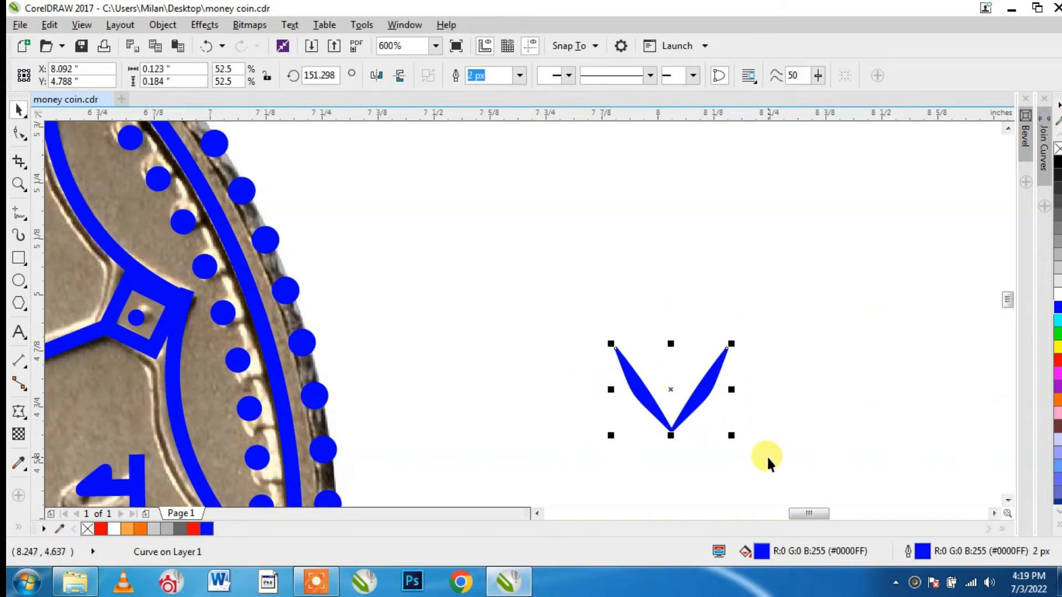
# - Draw a small blue circle above the V and mirror a copy beside it
pyautogui.press('F7')
pyautogui.moveTo(615, 266); pyautogui.dragTo(635, 286)
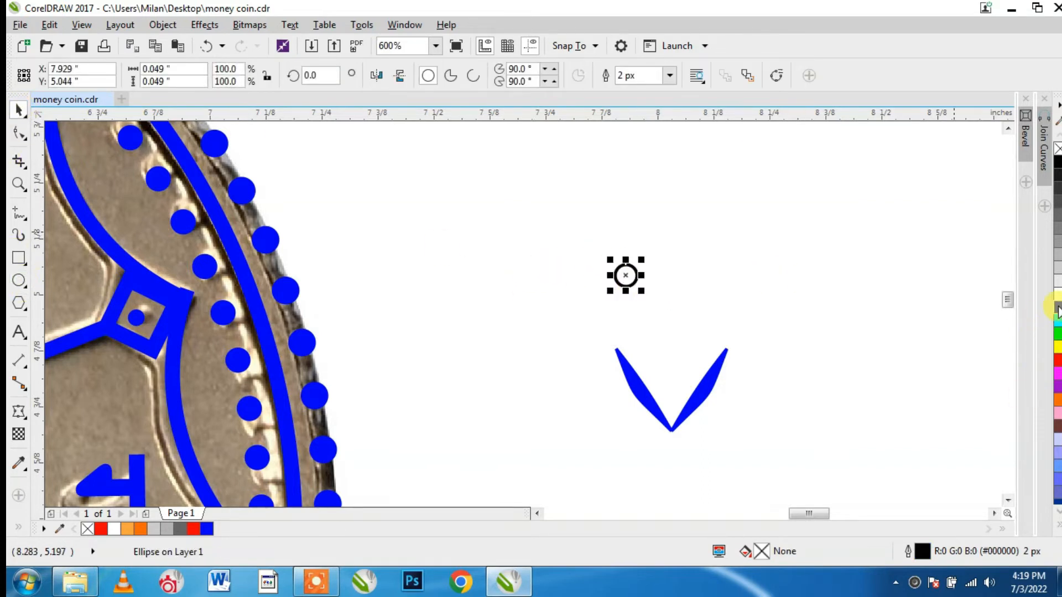
pyautogui.click(1057, 310)
pyautogui.rightClick(1057, 309)
pyautogui.moveTo(610, 276); pyautogui.dragTo(657, 283)
pyautogui.rightClick(657, 283)
# - Mirror the two circles downward into four, group them, and rotate the flower 45°
pyautogui.moveTo(583, 237); pyautogui.dragTo(681, 294)
pyautogui.moveTo(636, 260); pyautogui.dragTo(636, 312)
pyautogui.rightClick(636, 313)
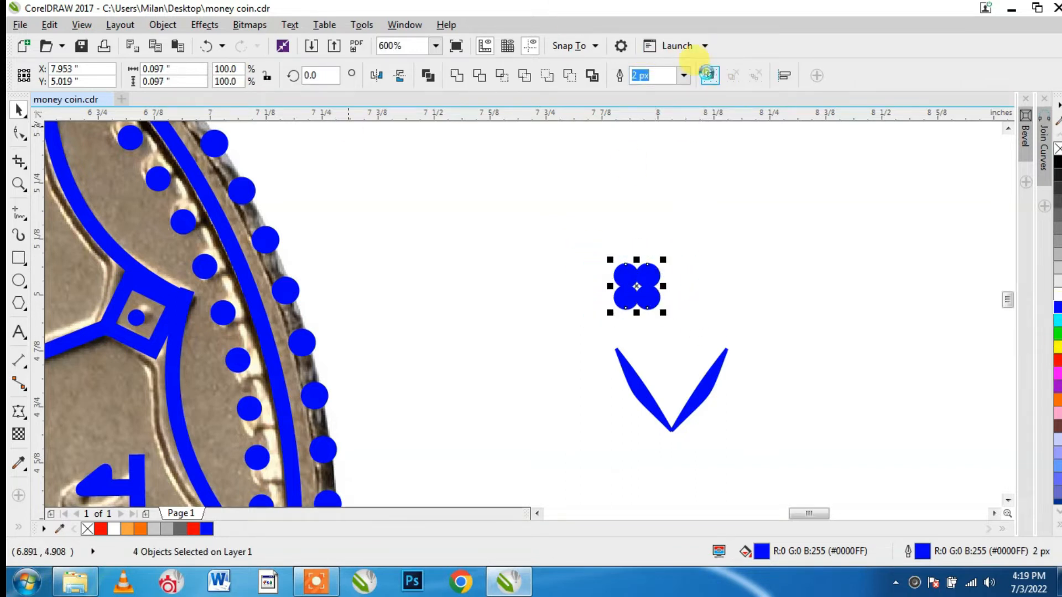
pyautogui.click(708, 74)
pyautogui.write('45')
pyautogui.press('Return')
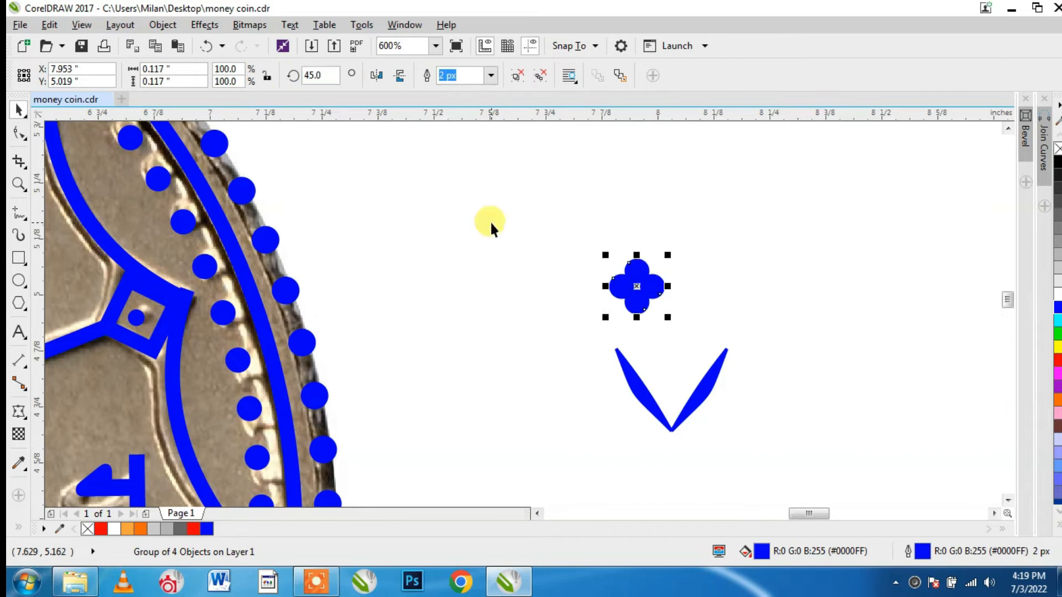
# - Move the flower into the V and scale the ornament down to 0.161 × 0.143 inches
pyautogui.moveTo(638, 288); pyautogui.dragTo(676, 363)
pyautogui.keyDown('shift'); pyautogui.click(714, 359); pyautogui.keyUp('shift')
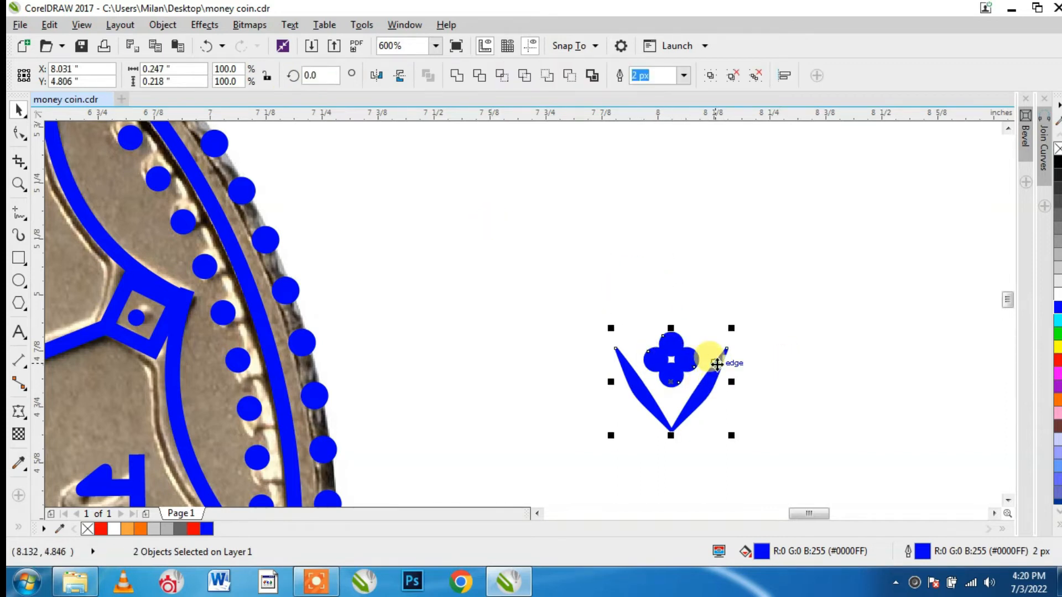
pyautogui.click(791, 360)
pyautogui.scroll(-2, 418, 319)
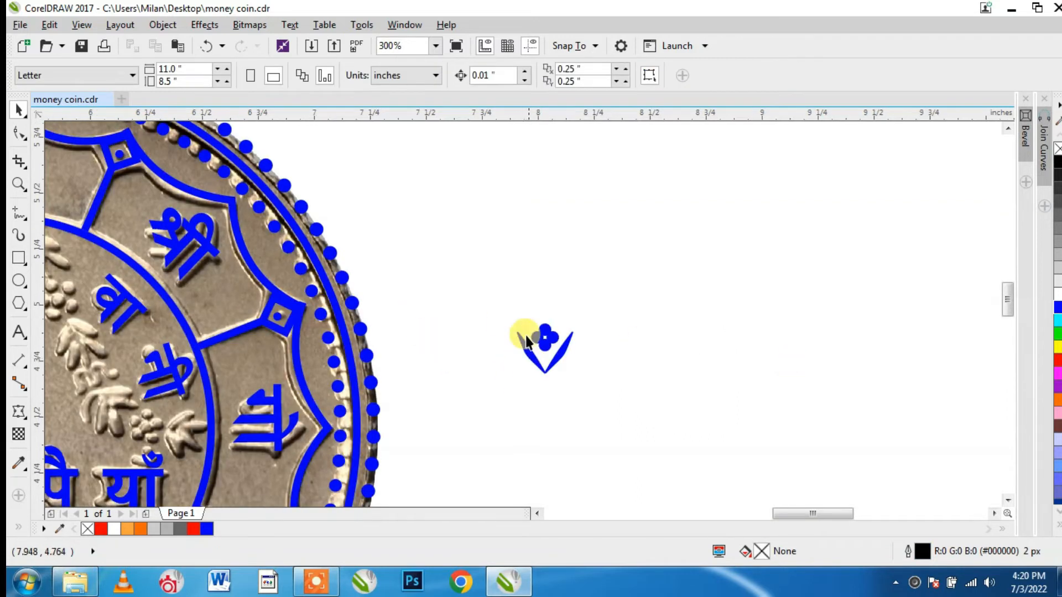
pyautogui.moveTo(579, 399); pyautogui.dragTo(580, 400)
pyautogui.scroll(2, 538, 345)
pyautogui.moveTo(617, 298); pyautogui.dragTo(586, 317)
pyautogui.scroll(-2, 572, 332)
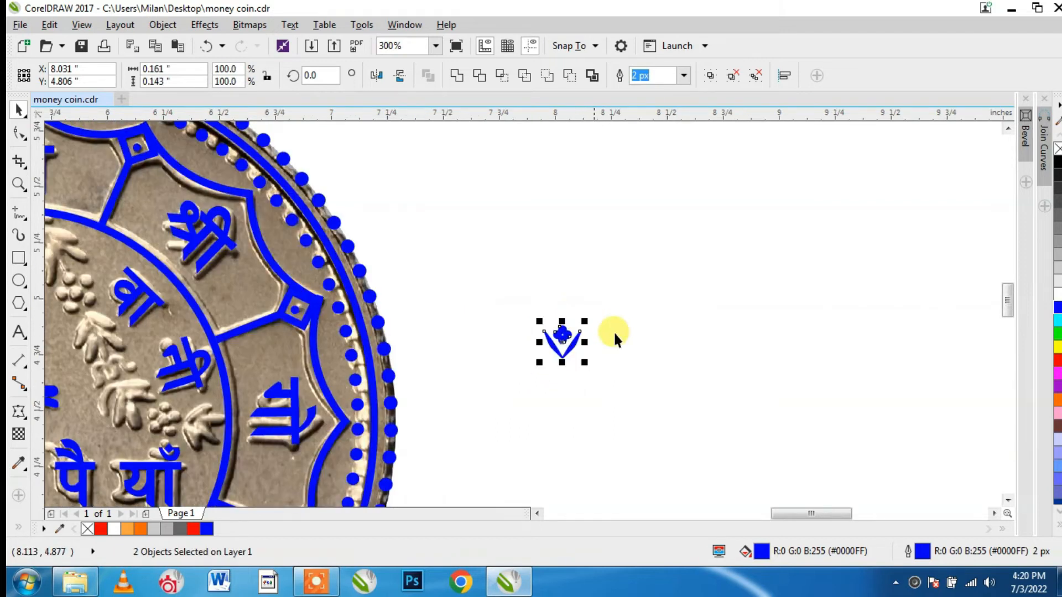
pyautogui.scroll(-2, 651, 339)
pyautogui.scroll(2, 354, 324)
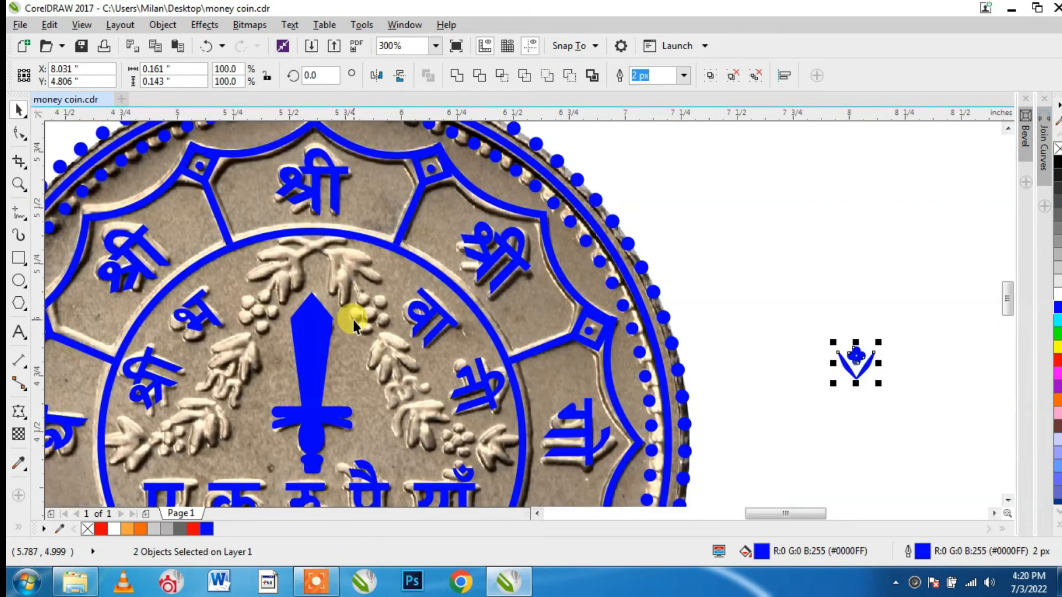
# - Draw a freehand S-curve and move it off the coin into empty space
pyautogui.click(19, 216)
pyautogui.moveTo(279, 239); pyautogui.dragTo(286, 239)
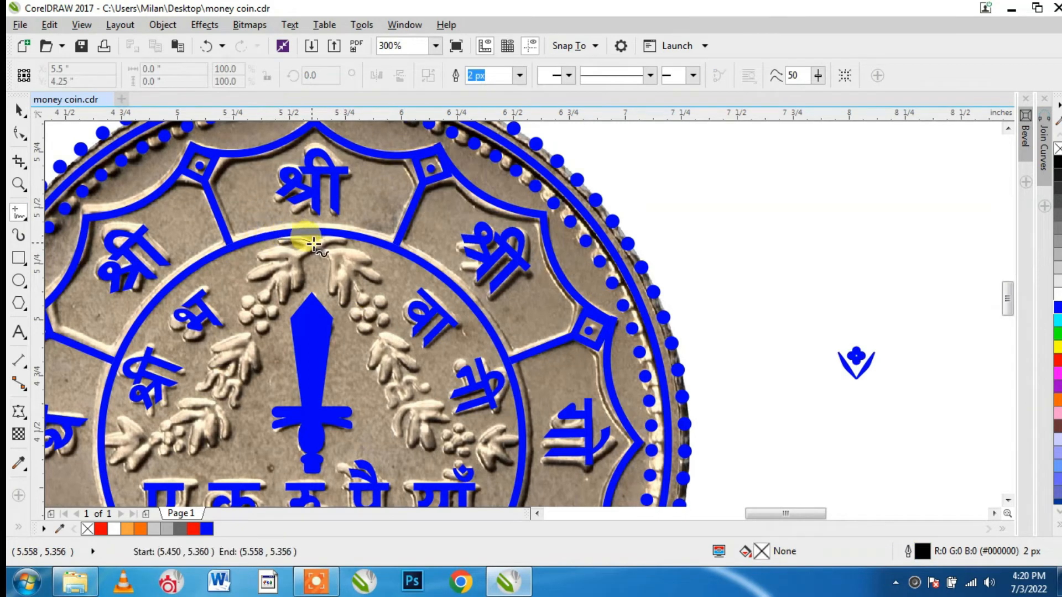
pyautogui.moveTo(342, 275)
pyautogui.mouseDown()
pyautogui.moveTo(397, 398)
pyautogui.moveTo(419, 423)
pyautogui.moveTo(505, 452)
pyautogui.mouseUp()
pyautogui.press('space')
pyautogui.scroll(-1, 418, 384)
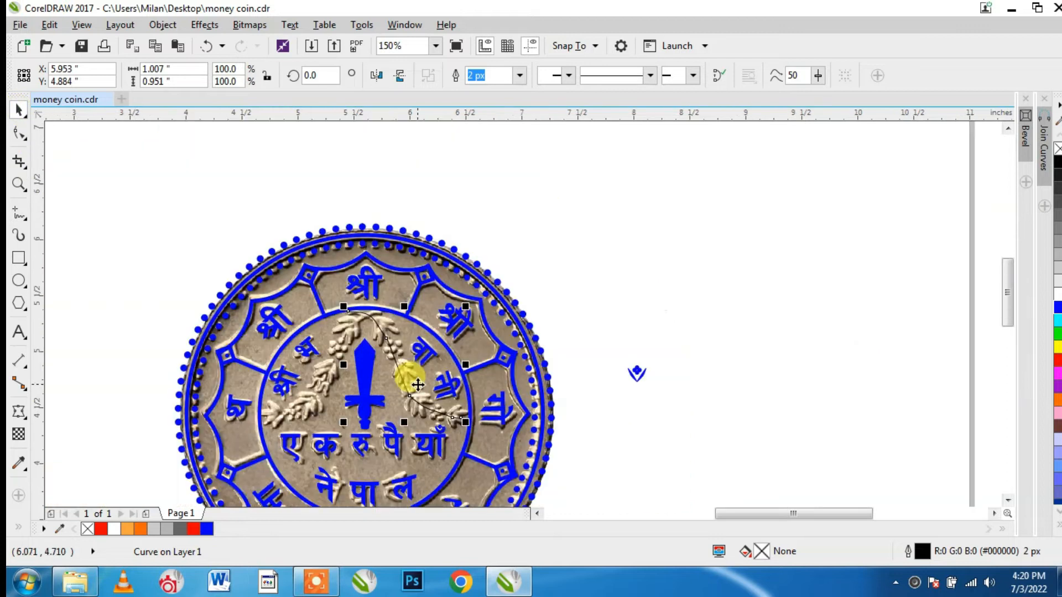
pyautogui.moveTo(403, 381); pyautogui.dragTo(822, 371)
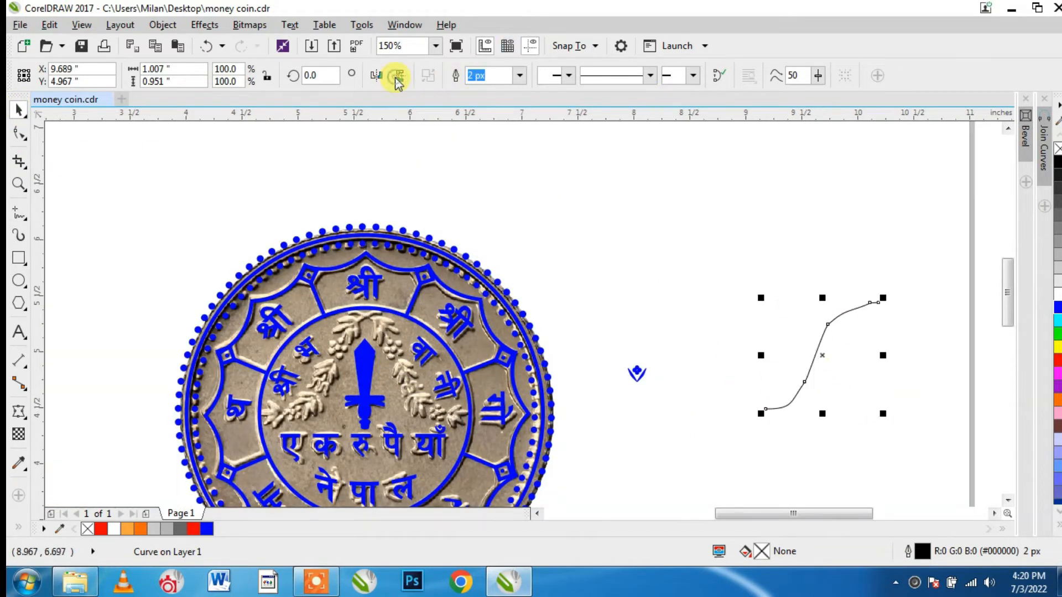
pyautogui.scroll(1, 908, 360)
# - Delete the curve's extra nodes, leaving a smooth two-node curve
pyautogui.click(18, 133)
pyautogui.moveTo(700, 242); pyautogui.dragTo(784, 339)
pyautogui.press('Delete')
pyautogui.moveTo(831, 270); pyautogui.dragTo(834, 277)
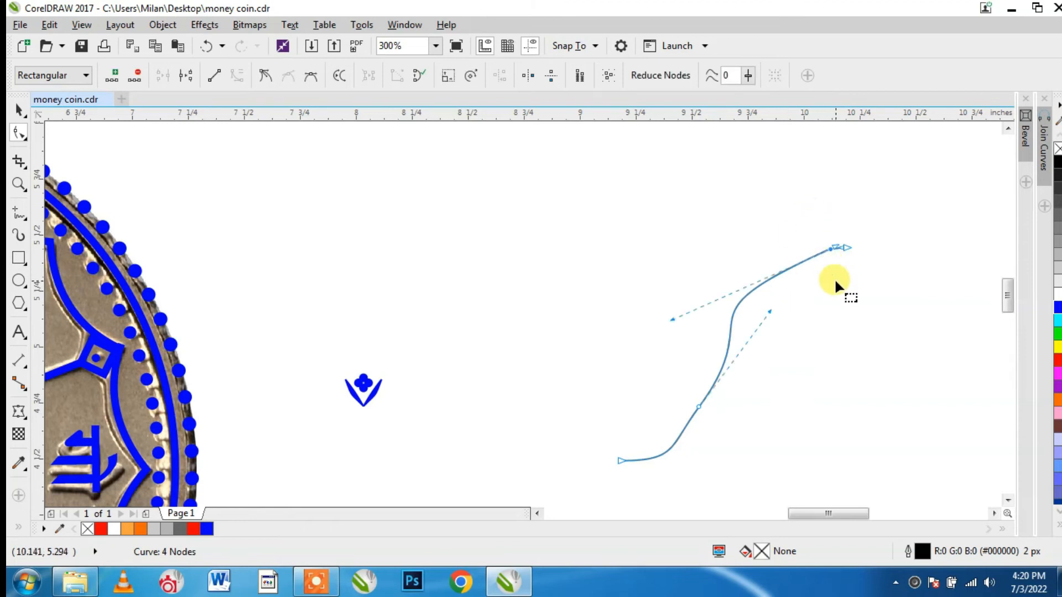
pyautogui.press('Delete')
pyautogui.moveTo(679, 400); pyautogui.dragTo(725, 447)
pyautogui.press('Delete')
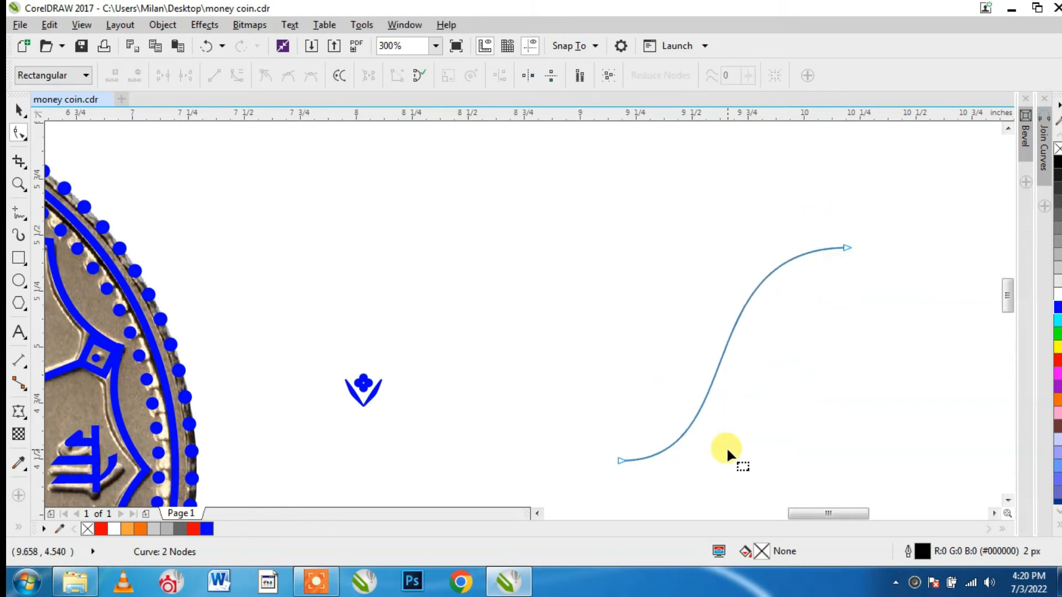
pyautogui.click(19, 113)
# - Group the flower and leaf motif and place a copy above the original
pyautogui.click(362, 384)
pyautogui.moveTo(321, 337); pyautogui.dragTo(400, 444)
pyautogui.click(711, 77)
pyautogui.moveTo(361, 381); pyautogui.dragTo(379, 241)
# - Blend the upper flower into the lower one with 5 steps
pyautogui.click(21, 419)
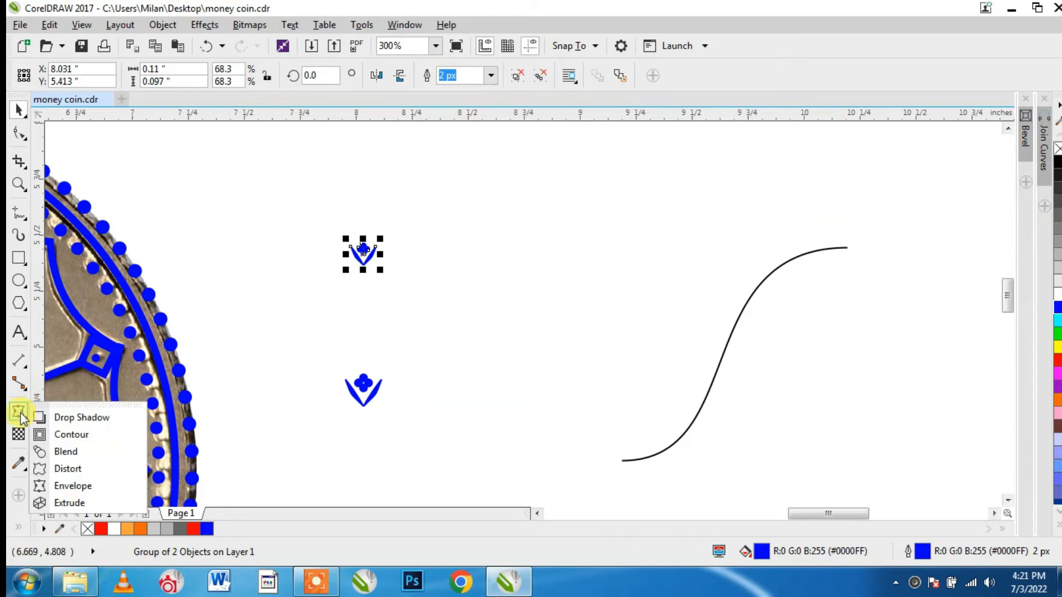
pyautogui.click(64, 450)
pyautogui.moveTo(363, 251); pyautogui.dragTo(361, 406)
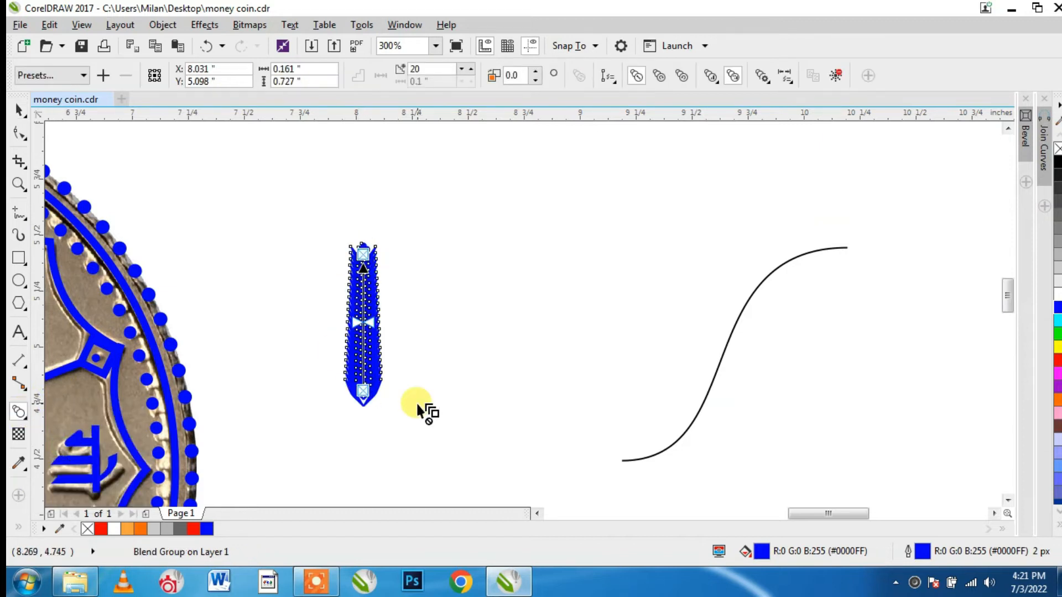
pyautogui.press('Return')
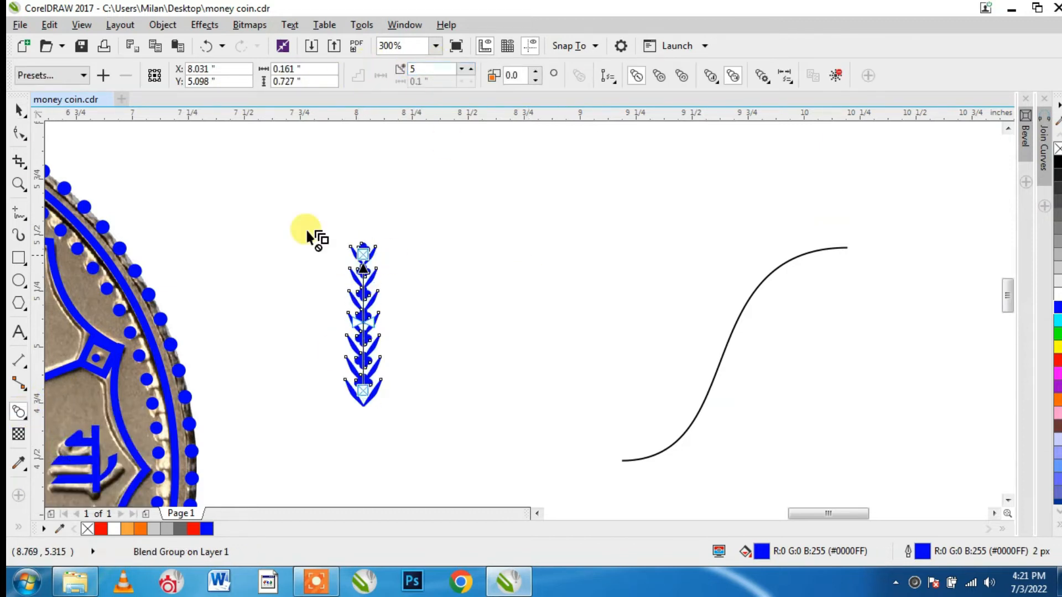
pyautogui.click(19, 109)
# - Attach the blend to the S-curve with Blend along full path and Rotate all objects
pyautogui.click(608, 76)
pyautogui.click(625, 95)
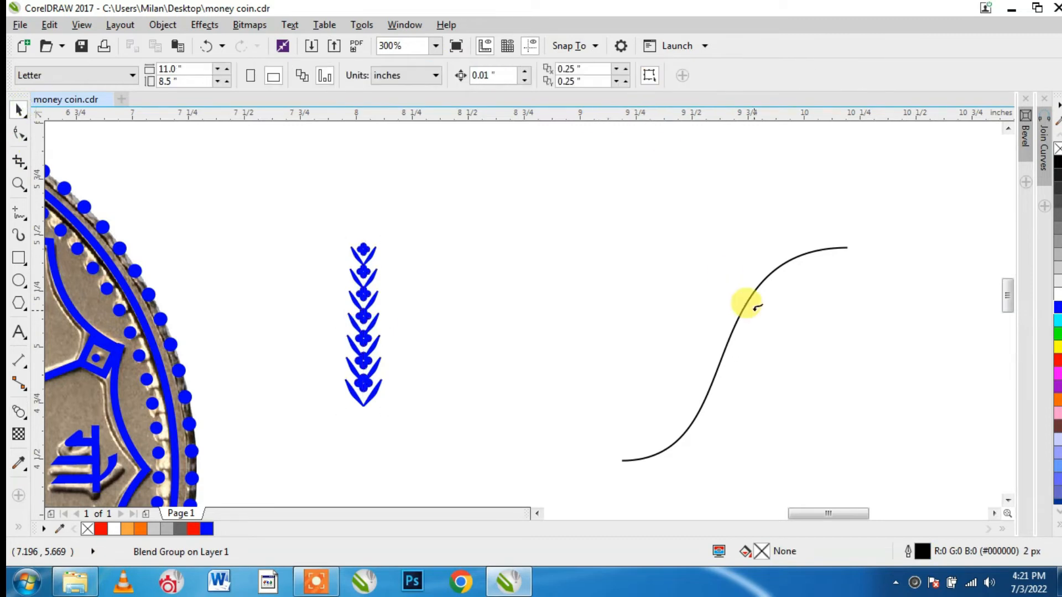
pyautogui.click(744, 313)
pyautogui.click(762, 76)
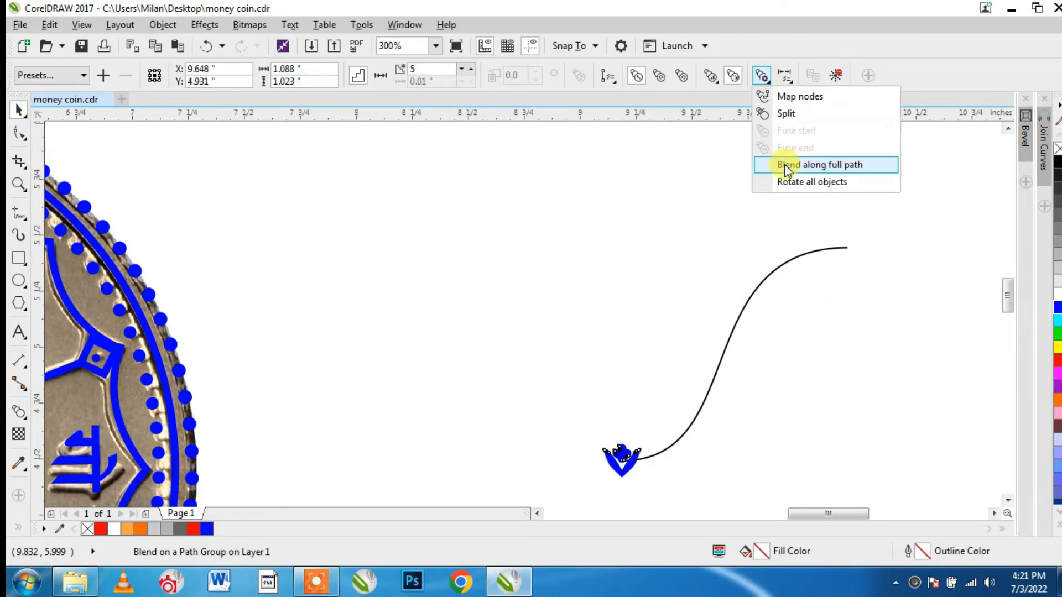
pyautogui.click(769, 161)
pyautogui.click(762, 76)
pyautogui.click(785, 181)
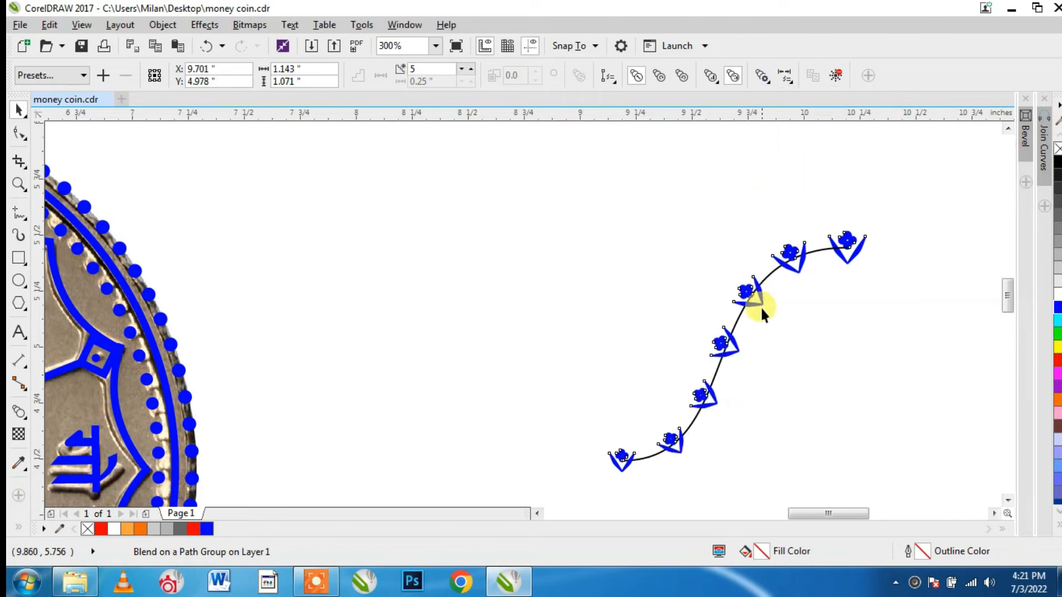
# - Rotate the first flower on the curve to a better angle
pyautogui.scroll(2, 639, 479)
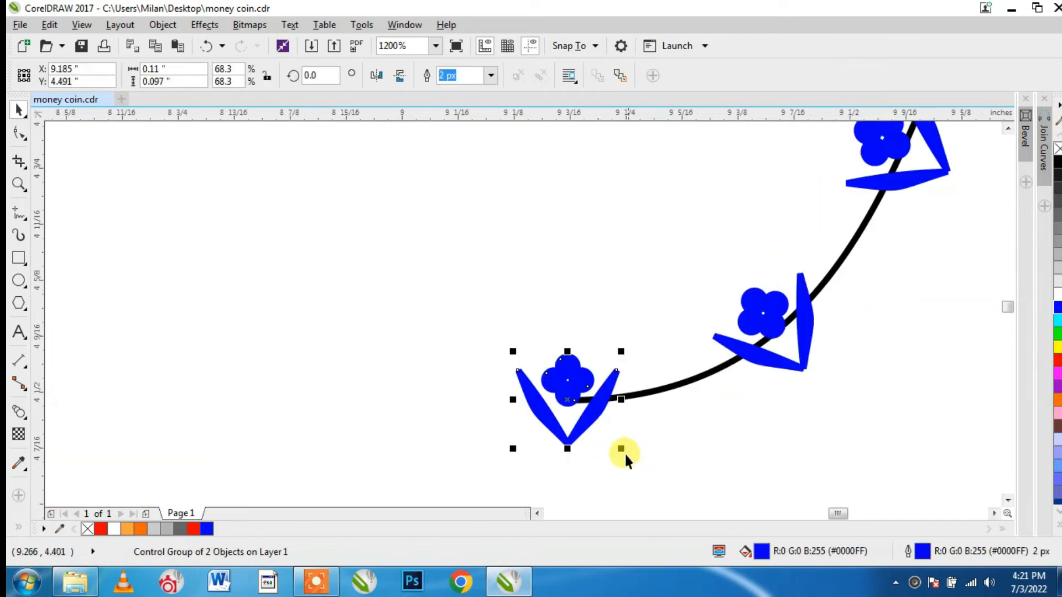
pyautogui.scroll(1, 597, 414)
pyautogui.moveTo(645, 293); pyautogui.dragTo(581, 437)
pyautogui.click(917, 252)
pyautogui.scroll(-4, 832, 246)
pyautogui.scroll(2, 870, 177)
pyautogui.scroll(-1, 632, 488)
pyautogui.scroll(-1, 677, 484)
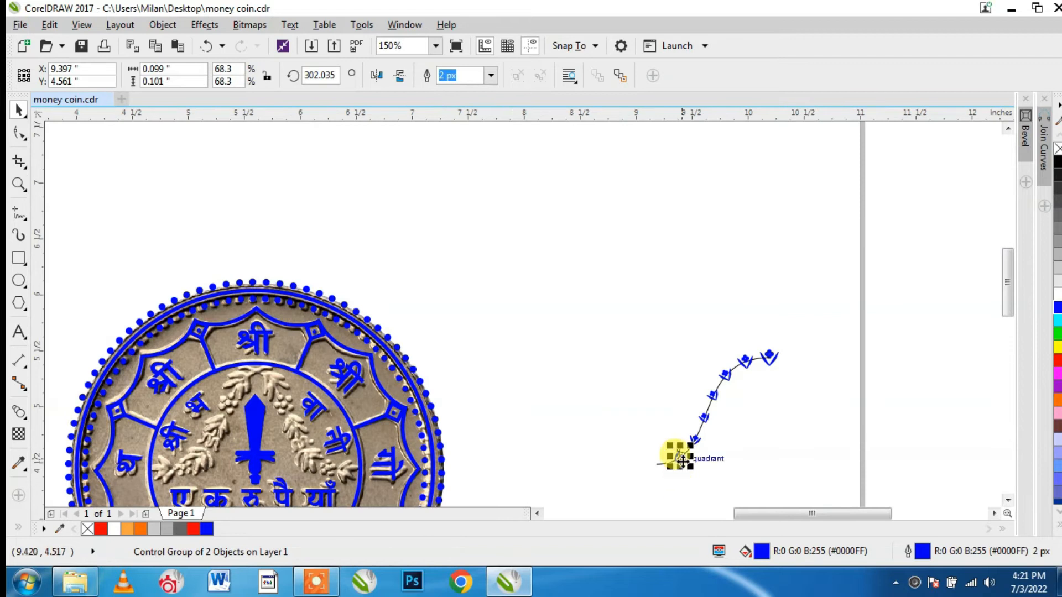
pyautogui.scroll(3, 677, 482)
# - Move the lower flower up along the curve and turn it slightly clockwise
pyautogui.moveTo(693, 418); pyautogui.dragTo(769, 334)
pyautogui.click(771, 333)
pyautogui.moveTo(808, 280); pyautogui.dragTo(817, 296)
pyautogui.moveTo(815, 277); pyautogui.dragTo(819, 284)
pyautogui.scroll(-6, 922, 171)
pyautogui.scroll(5, 948, 150)
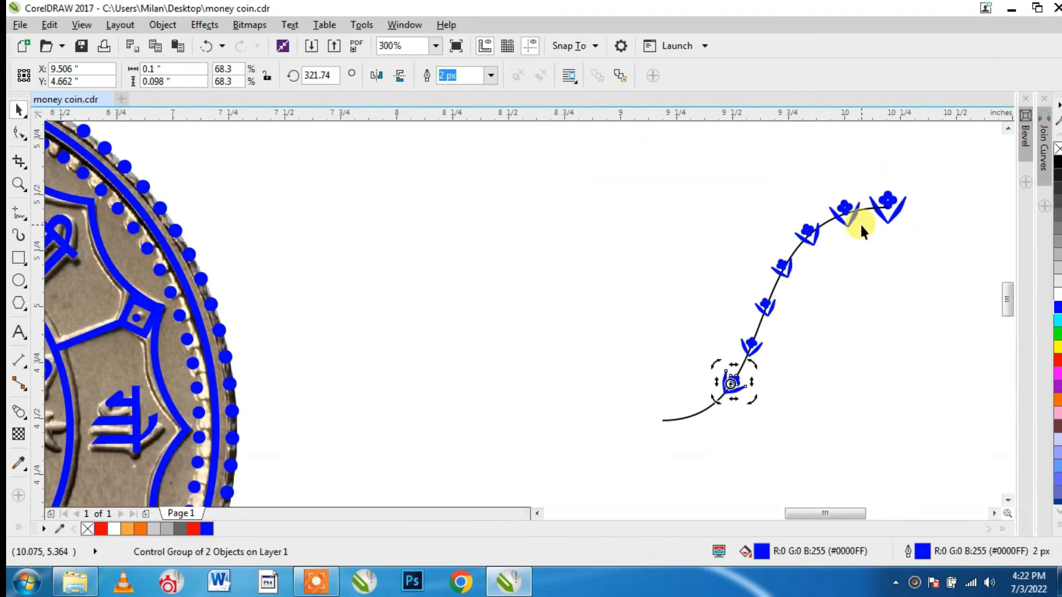
pyautogui.moveTo(897, 204); pyautogui.dragTo(647, 480)
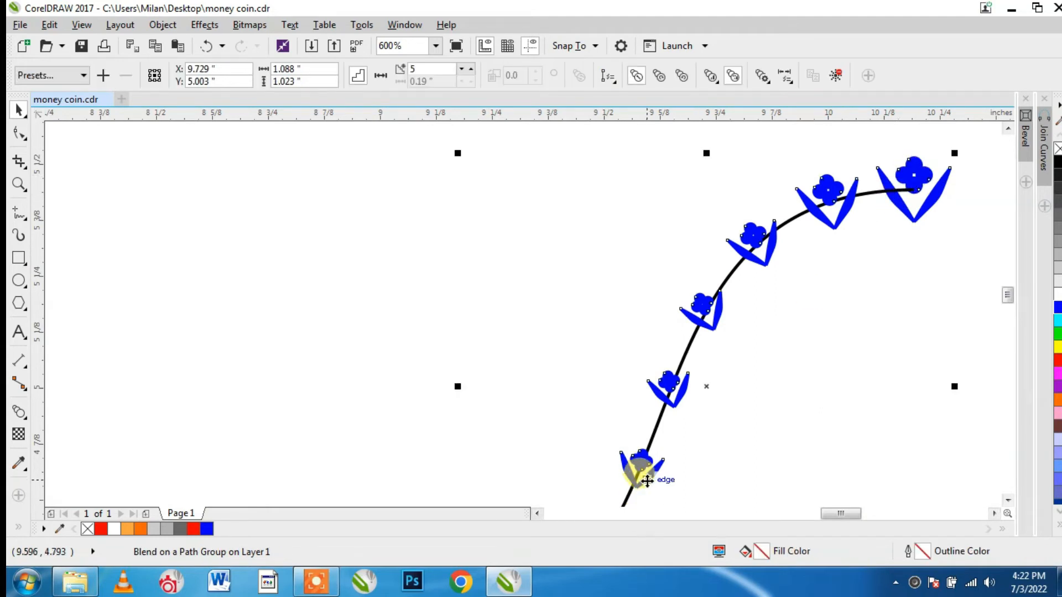
# - Enlarge the lower flower group on the branch
pyautogui.click(671, 488)
pyautogui.scroll(-3, 671, 486)
pyautogui.scroll(3, 590, 449)
pyautogui.scroll(-2, 755, 416)
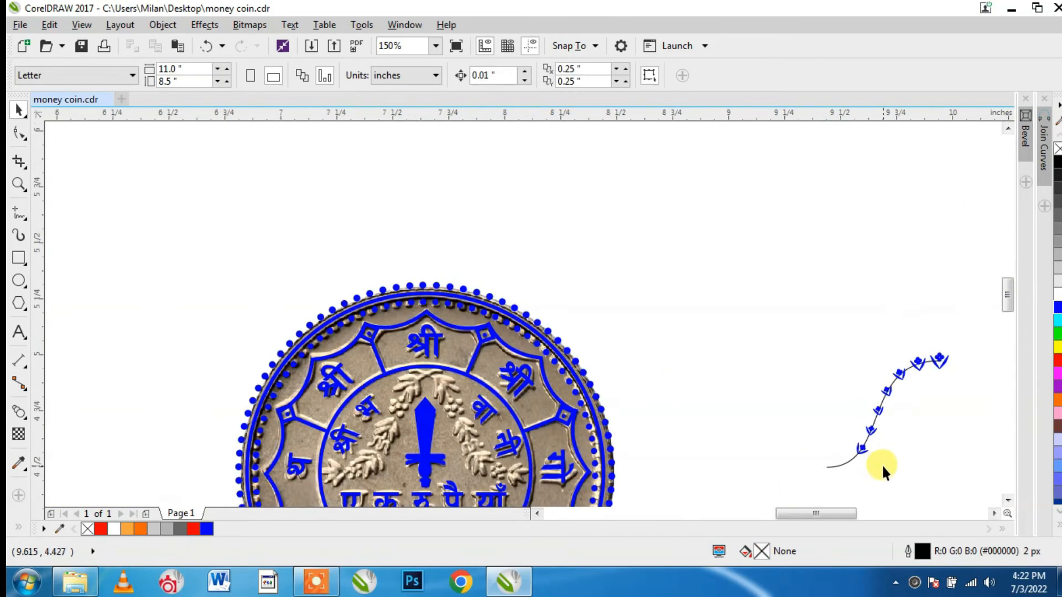
pyautogui.scroll(3, 880, 464)
pyautogui.moveTo(633, 249); pyautogui.dragTo(818, 423)
pyautogui.moveTo(774, 268); pyautogui.dragTo(806, 250)
# - Shrink the top flower group to finish the branch
pyautogui.scroll(-3, 748, 384)
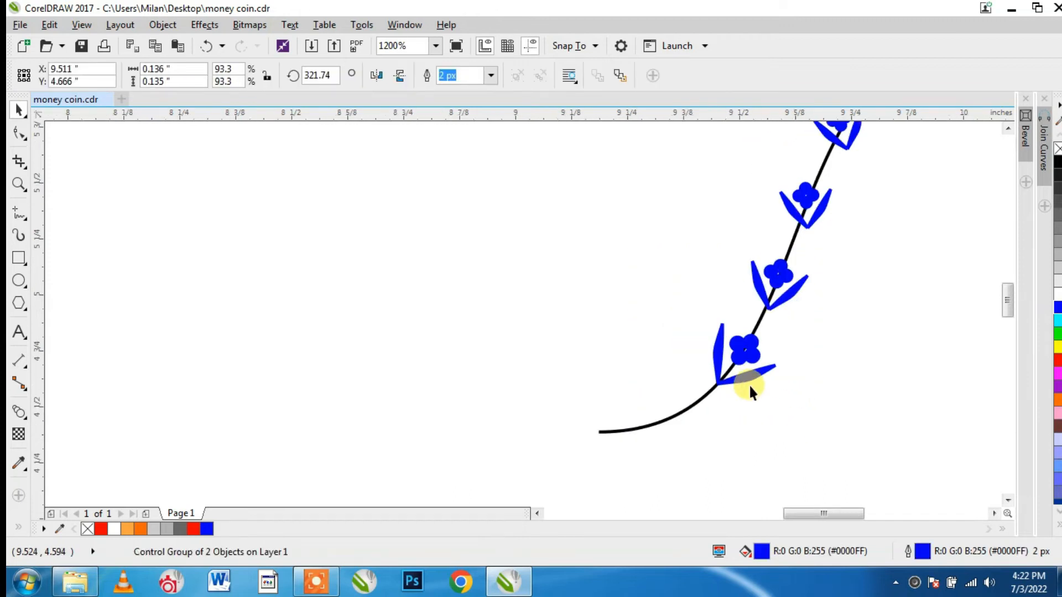
pyautogui.scroll(1, 848, 284)
pyautogui.moveTo(867, 240); pyautogui.dragTo(807, 305)
pyautogui.scroll(2, 807, 305)
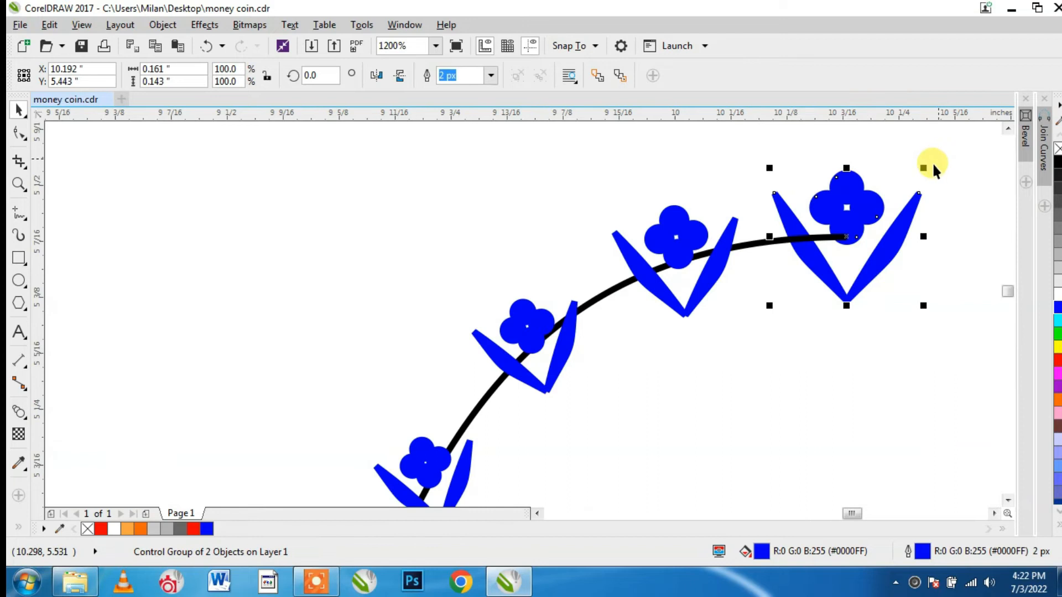
pyautogui.moveTo(905, 202); pyautogui.dragTo(905, 297)
pyautogui.click(878, 202)
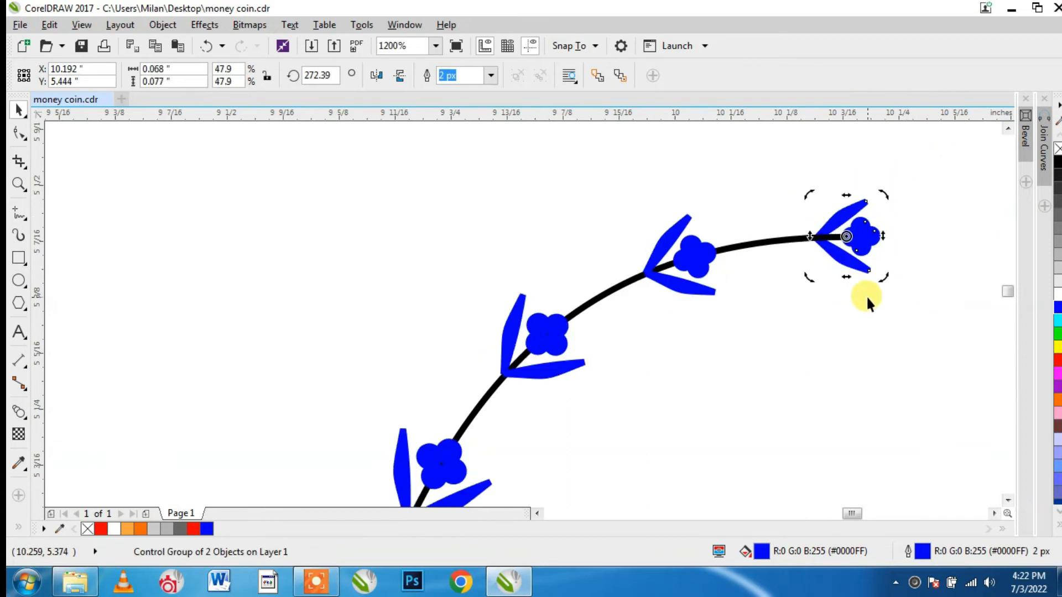
pyautogui.scroll(-2, 866, 296)
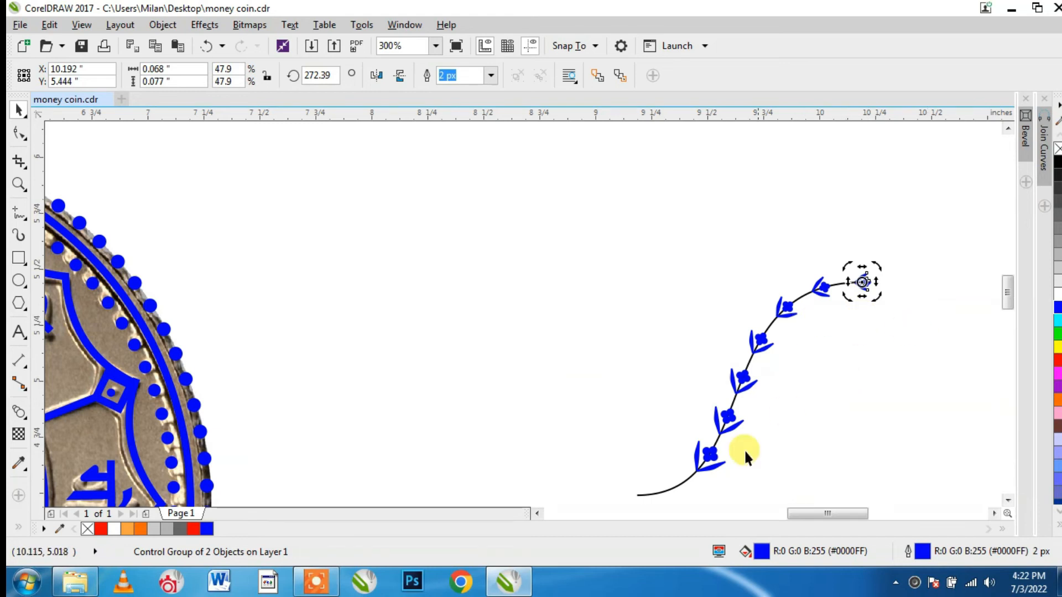
pyautogui.click(711, 457)
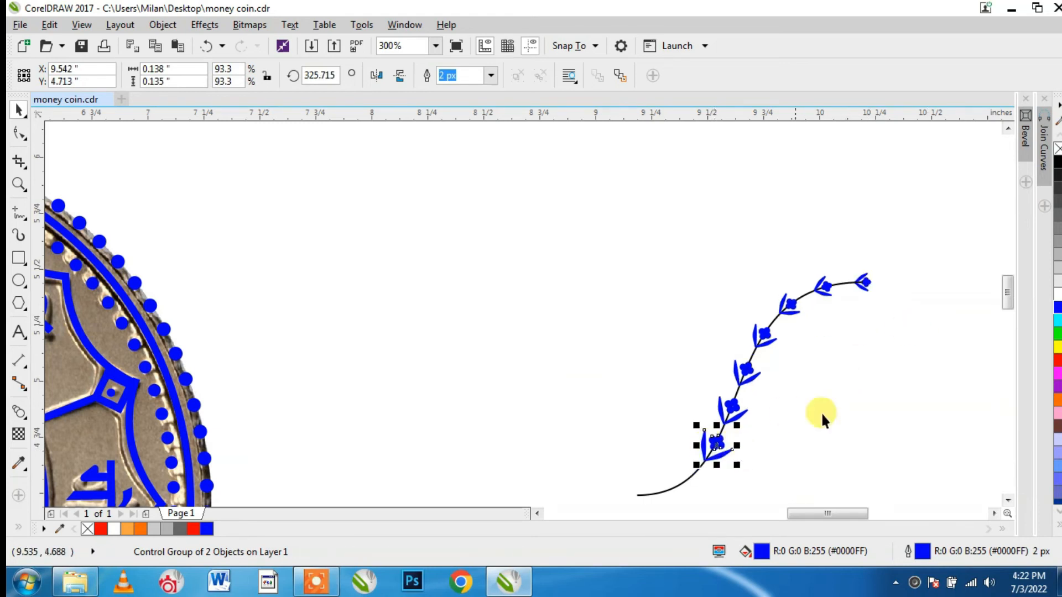
pyautogui.press('Escape')
pyautogui.scroll(-2, 748, 391)
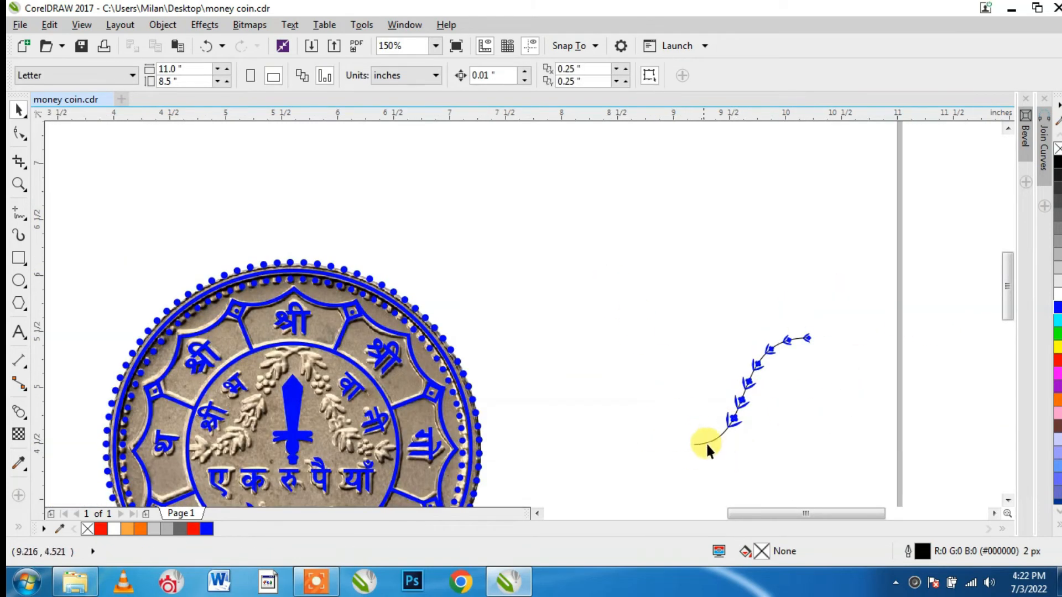
# - Give the branch stem a 5 px blue outline
pyautogui.click(708, 440)
pyautogui.click(519, 75)
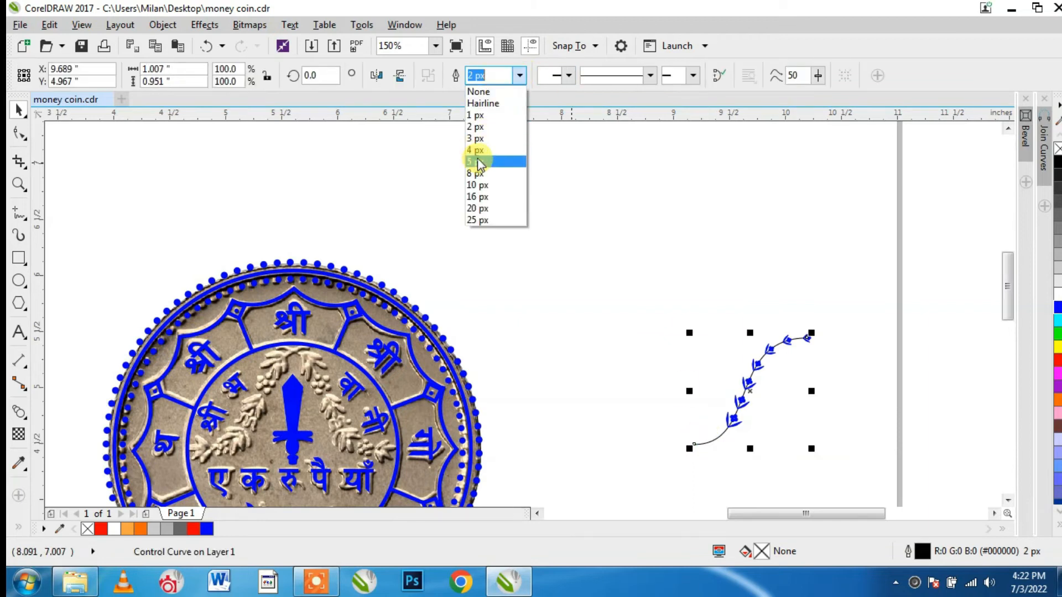
pyautogui.click(476, 162)
pyautogui.rightClick(1056, 307)
pyautogui.click(905, 282)
# - Enlarge the lowest flower to about 125% and rotate it slightly
pyautogui.moveTo(664, 466); pyautogui.dragTo(663, 466)
pyautogui.click(824, 406)
pyautogui.scroll(1, 810, 347)
pyautogui.scroll(-1, 809, 347)
pyautogui.scroll(2, 746, 429)
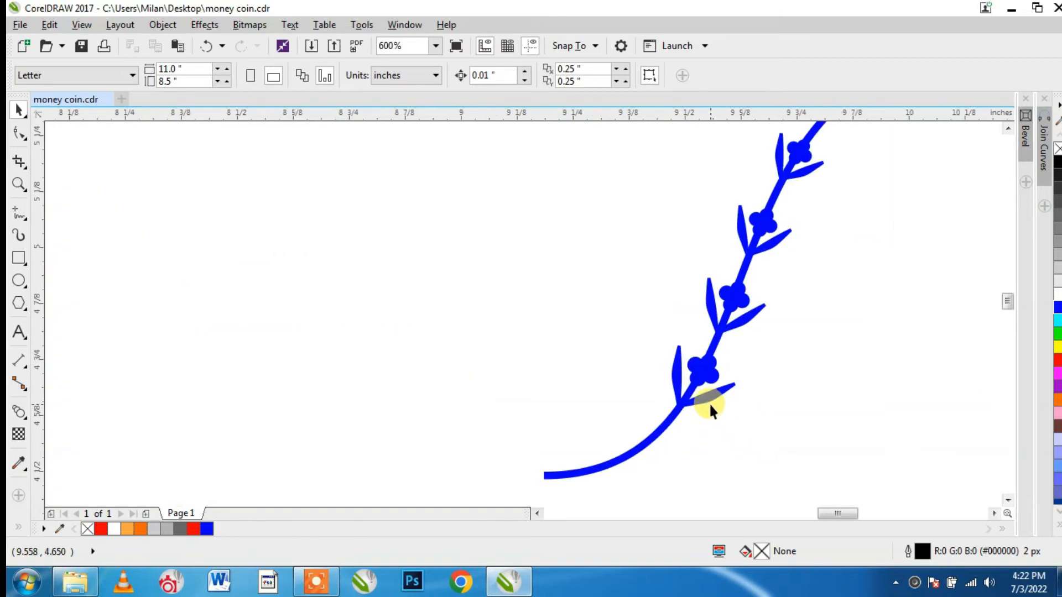
pyautogui.click(710, 406)
pyautogui.scroll(2, 708, 399)
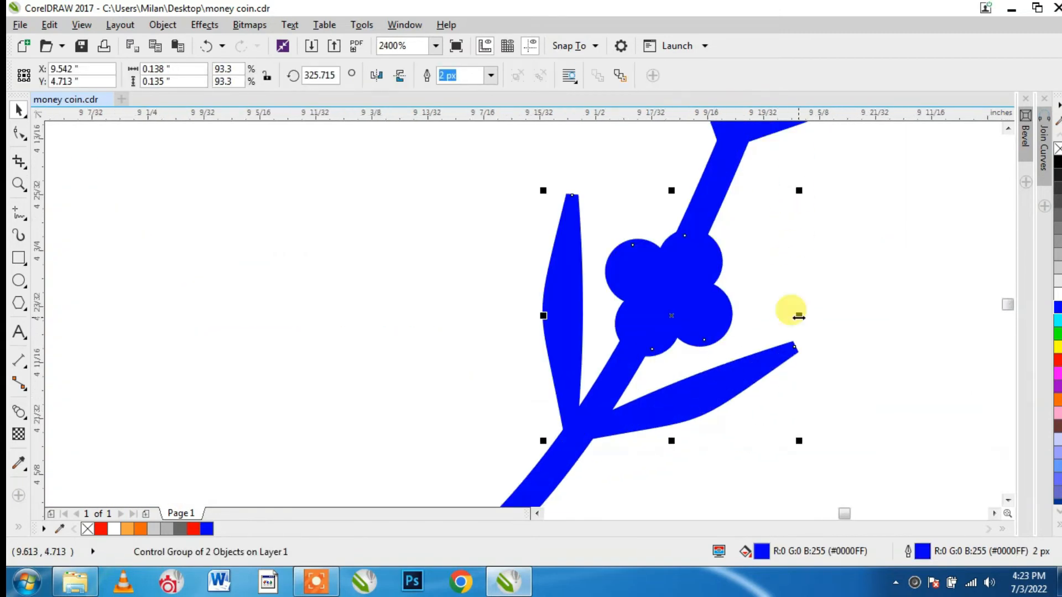
pyautogui.moveTo(799, 440); pyautogui.dragTo(933, 482)
pyautogui.moveTo(848, 474); pyautogui.dragTo(847, 468)
# - Give the lowest flower's outline rounded corners and a 1 px width
pyautogui.doubleClick(921, 553)
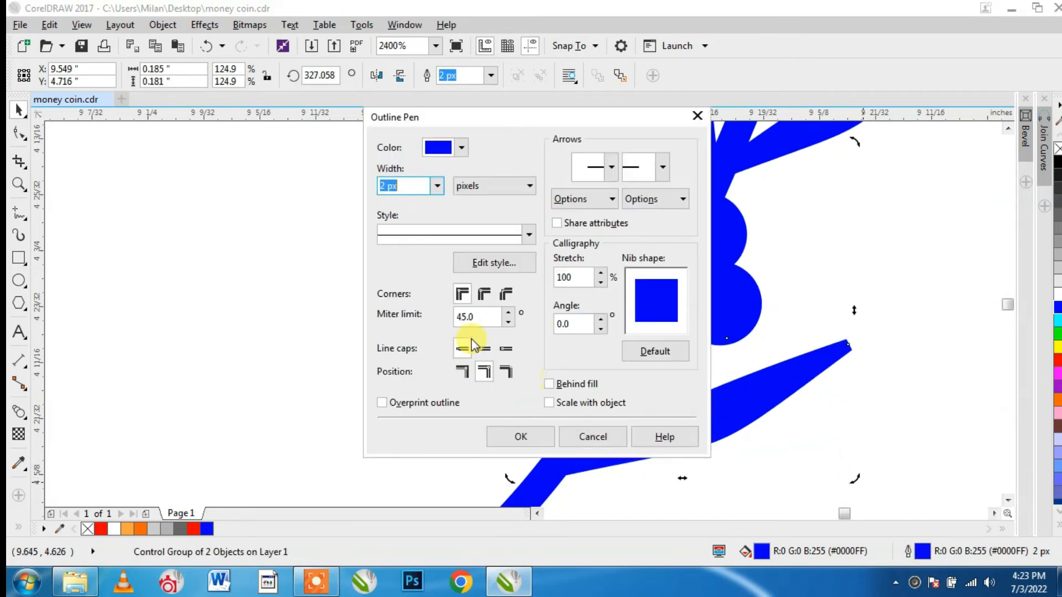
pyautogui.click(485, 295)
pyautogui.click(547, 434)
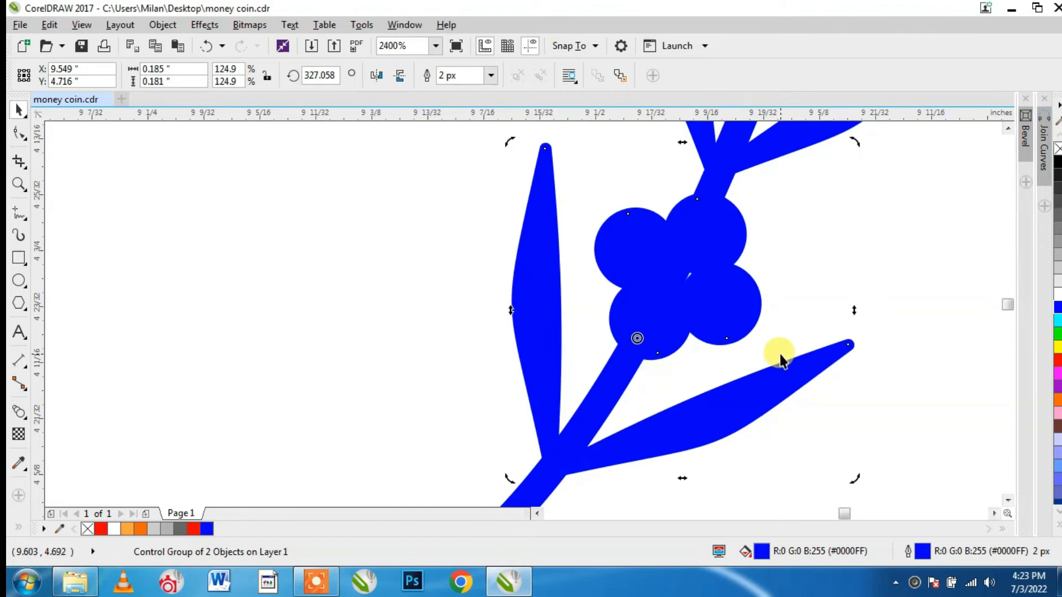
pyautogui.doubleClick(921, 552)
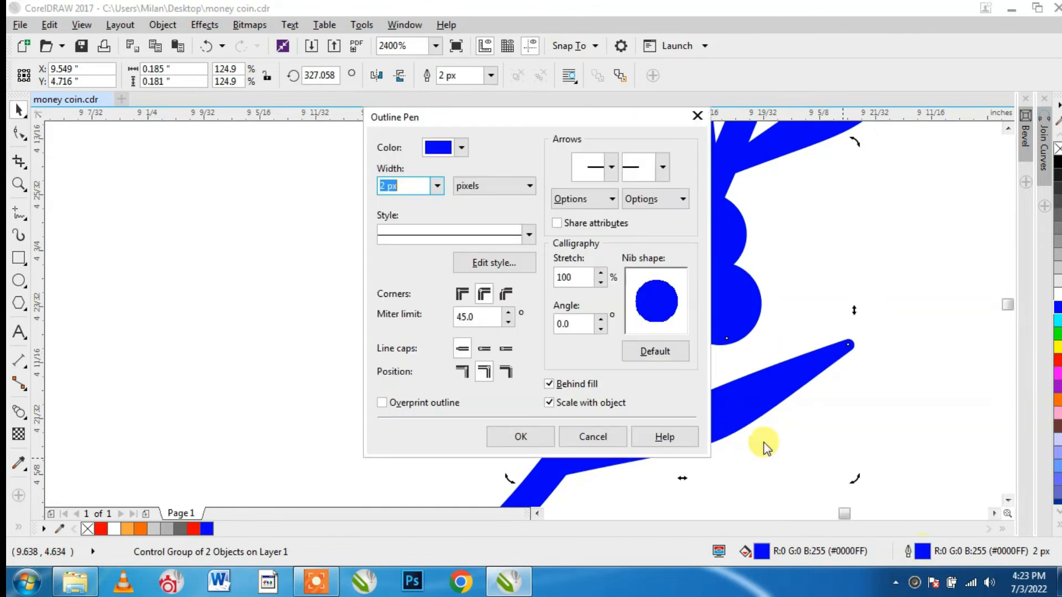
pyautogui.click(438, 187)
pyautogui.click(401, 226)
pyautogui.click(520, 436)
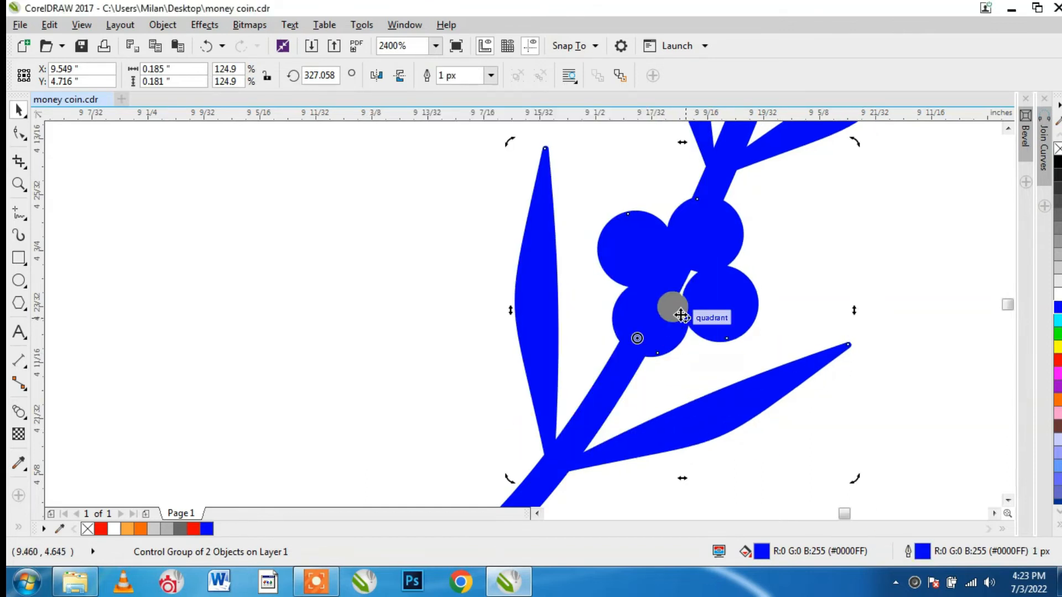
# - Set the tip flower's outline to 1 px and scale it to about 70%
pyautogui.scroll(-4, 677, 307)
pyautogui.scroll(-2, 680, 314)
pyautogui.scroll(5, 756, 231)
pyautogui.click(690, 208)
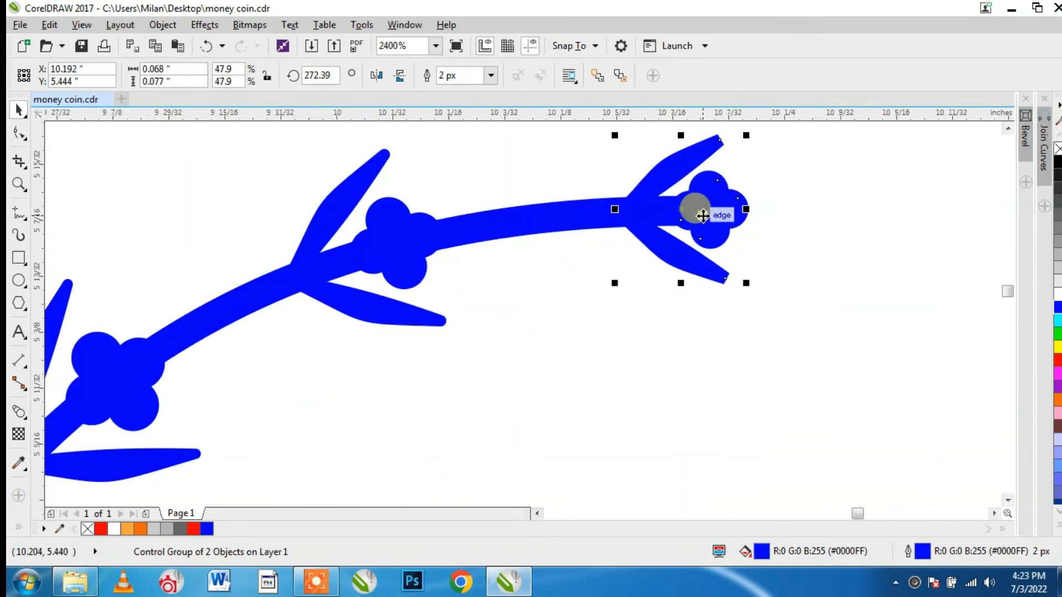
pyautogui.click(491, 75)
pyautogui.click(449, 108)
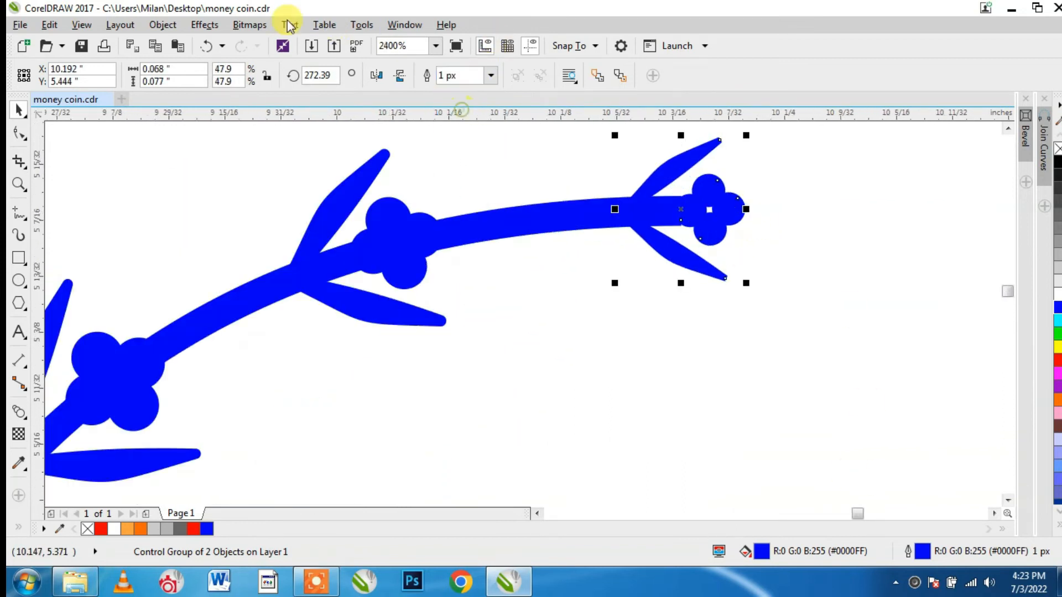
pyautogui.doubleClick(921, 552)
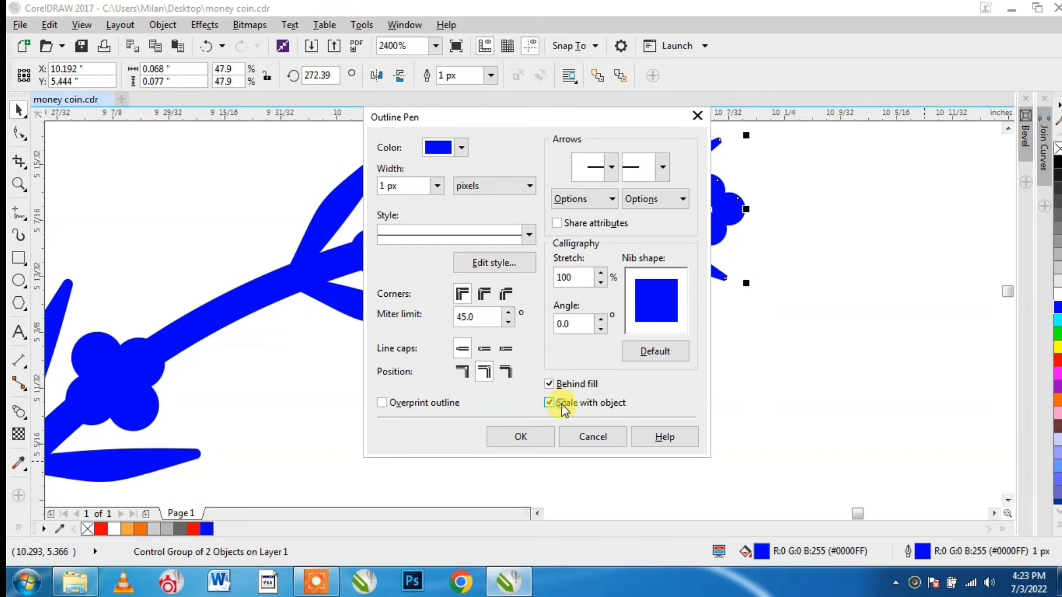
pyautogui.click(540, 440)
pyautogui.moveTo(744, 285); pyautogui.dragTo(775, 313)
pyautogui.scroll(-6, 732, 284)
pyautogui.moveTo(792, 230); pyautogui.dragTo(592, 417)
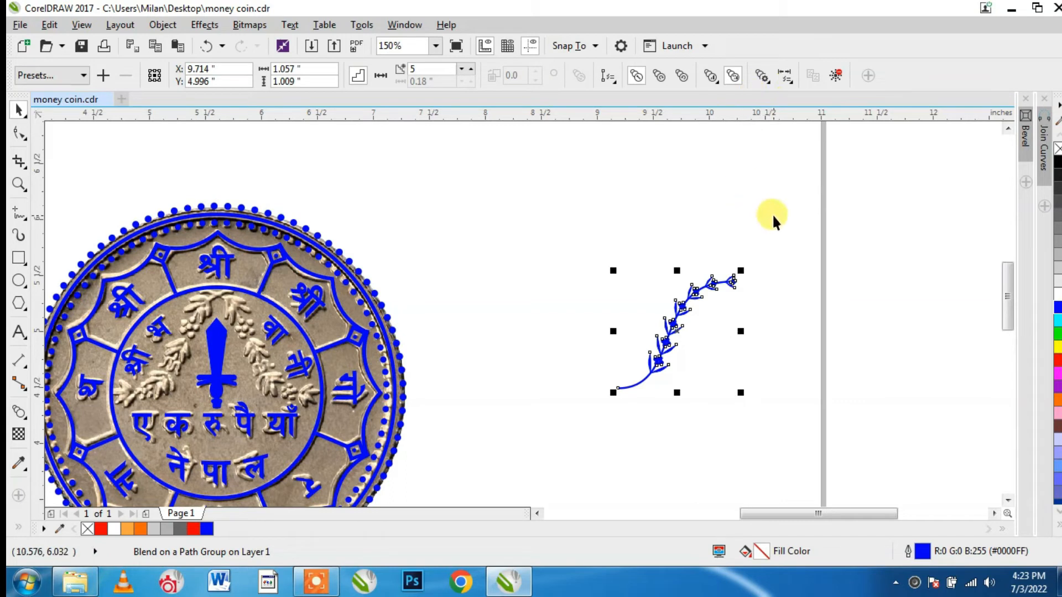
# - Make a mirrored copy of the leaf branch on the left
pyautogui.click(772, 214)
pyautogui.moveTo(550, 238); pyautogui.dragTo(805, 450)
pyautogui.click(787, 364)
pyautogui.click(672, 328)
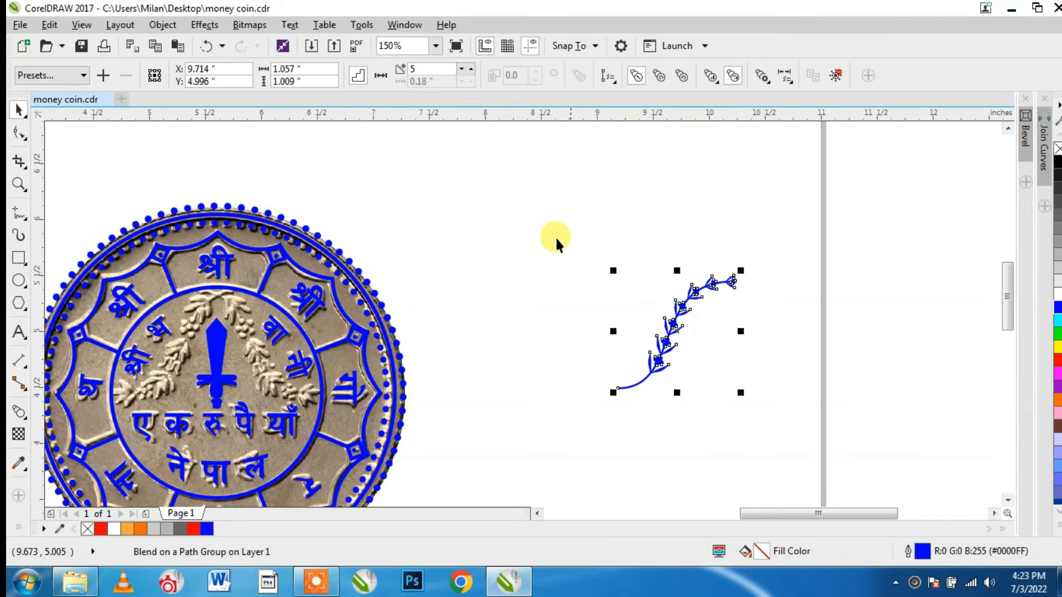
pyautogui.moveTo(740, 331); pyautogui.dragTo(620, 337)
# - Group both branches, flip them vertically into an arch, and centre it on the coin
pyautogui.moveTo(480, 208); pyautogui.dragTo(795, 457)
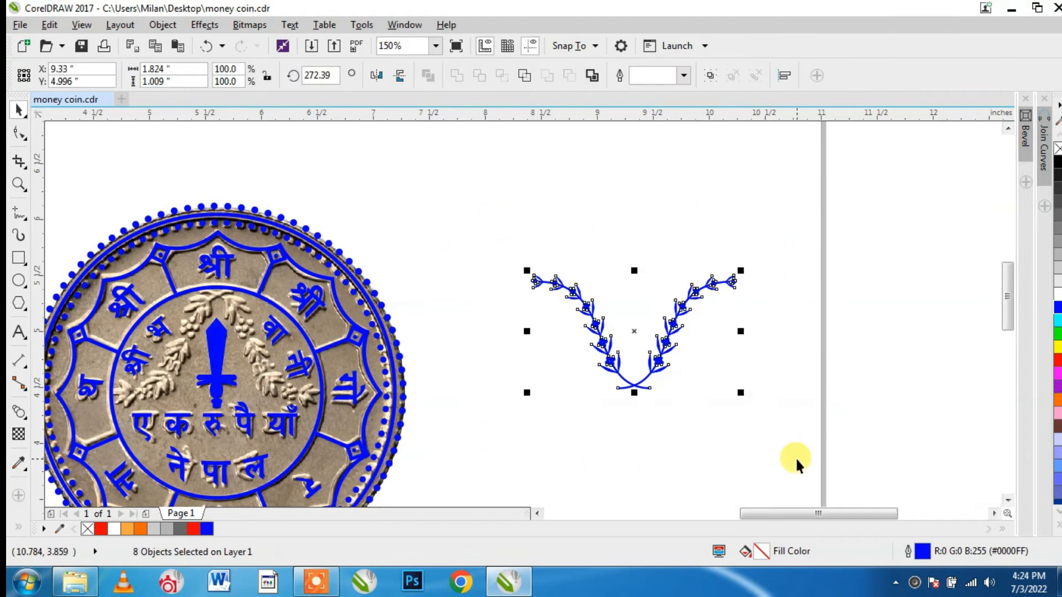
pyautogui.click(711, 76)
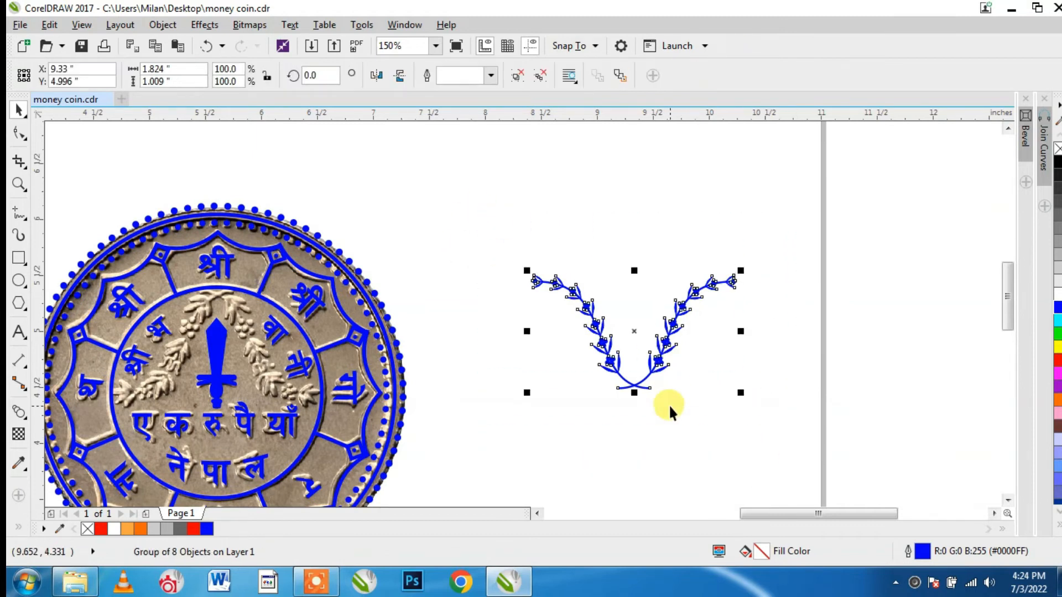
pyautogui.click(400, 76)
pyautogui.moveTo(386, 391); pyautogui.dragTo(332, 359)
pyautogui.scroll(2, 135, 347)
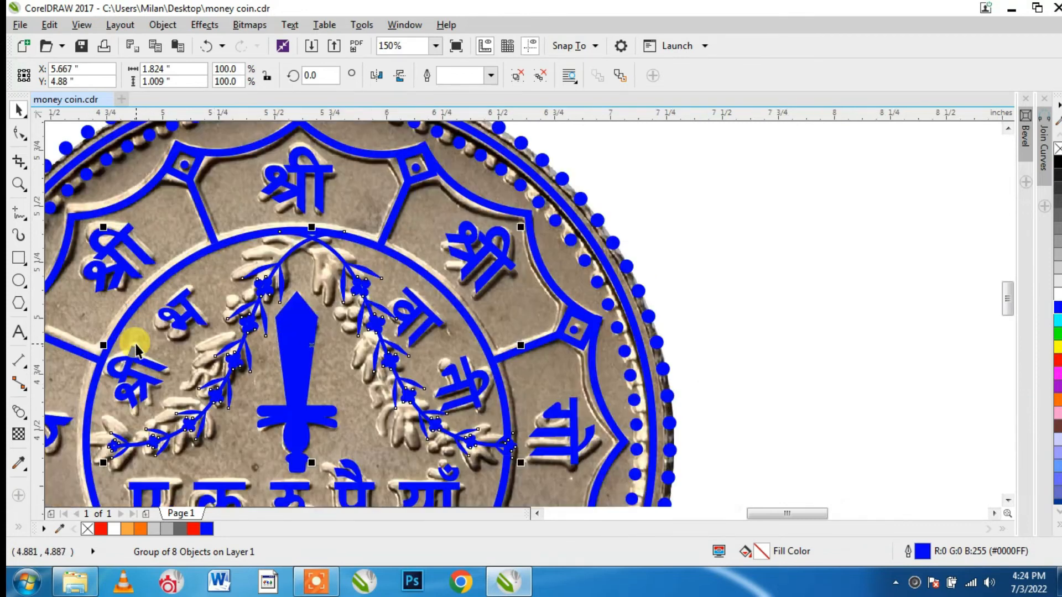
pyautogui.moveTo(787, 514); pyautogui.dragTo(778, 514)
pyautogui.moveTo(449, 313); pyautogui.dragTo(449, 307)
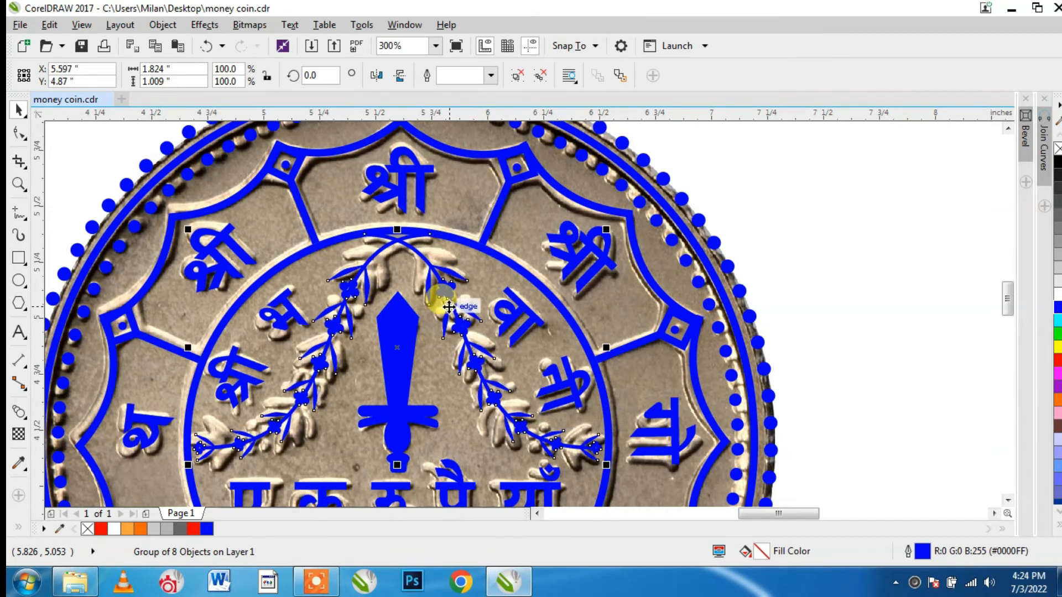
# - Move the whole blue tracing to the right, off the coin photo
pyautogui.scroll(-2, 486, 255)
pyautogui.scroll(1, 452, 274)
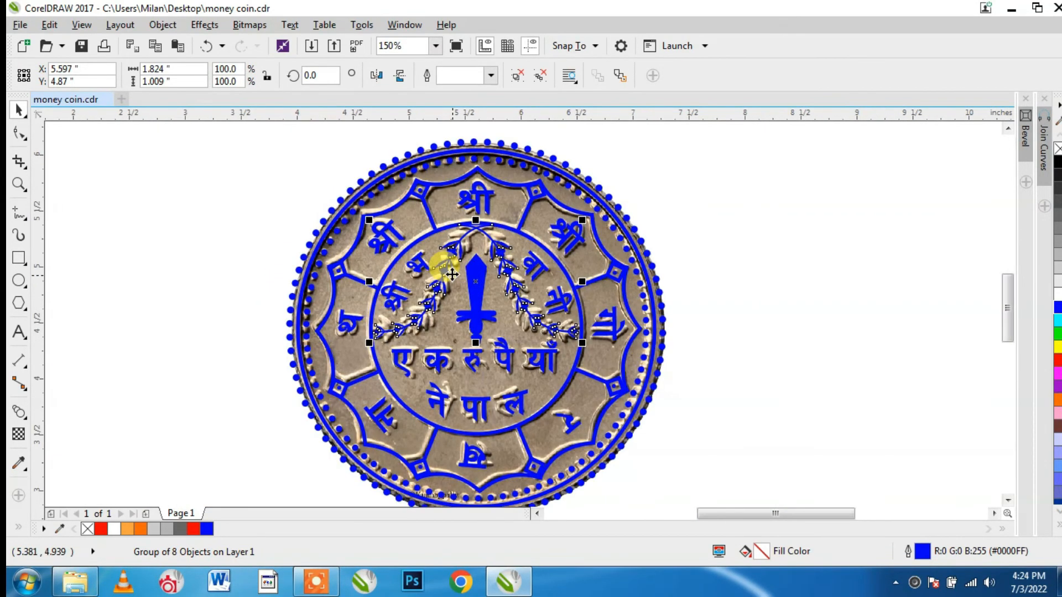
pyautogui.scroll(-1, 454, 276)
pyautogui.scroll(2, 454, 276)
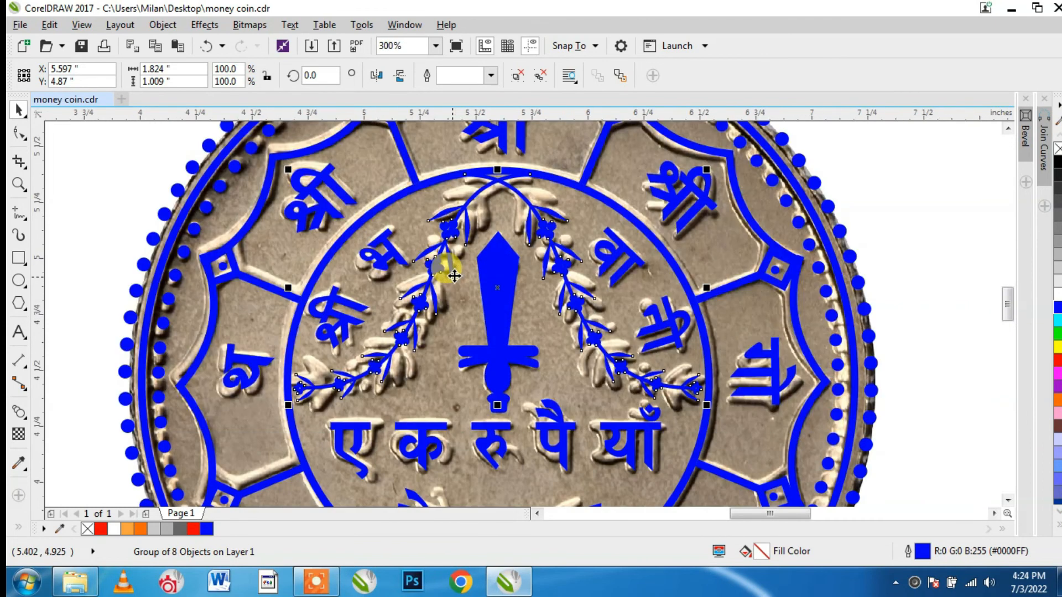
pyautogui.scroll(-2, 454, 276)
pyautogui.moveTo(615, 165); pyautogui.dragTo(353, 398)
pyautogui.moveTo(460, 304); pyautogui.dragTo(708, 313)
# - Unlock the coin photo and move it to the right
pyautogui.click(472, 342)
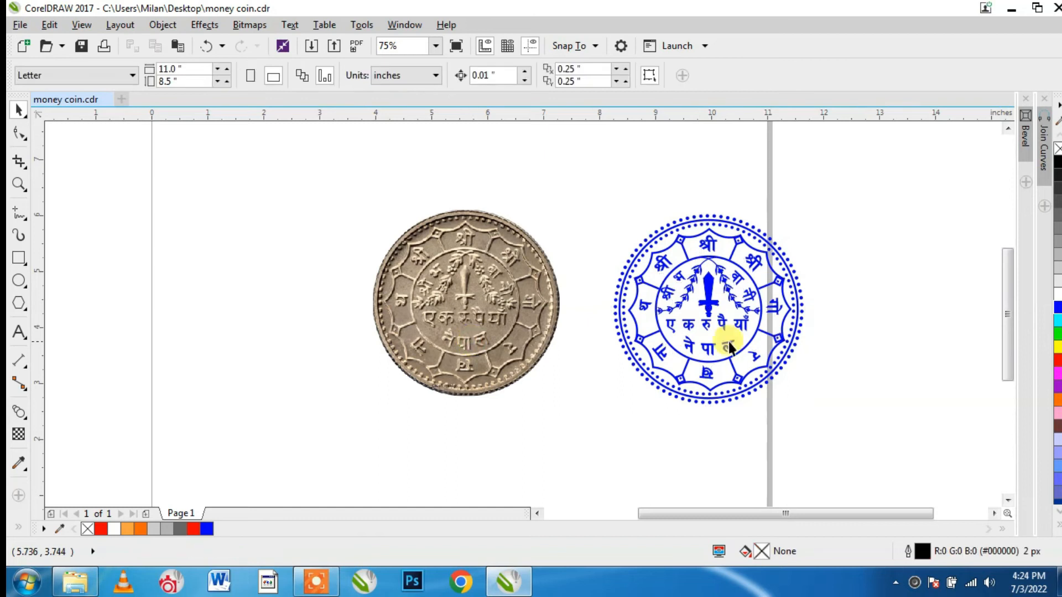
pyautogui.rightClick(496, 308)
pyautogui.click(531, 331)
pyautogui.moveTo(487, 332); pyautogui.dragTo(918, 333)
# - Group the 36 tracing parts and move the group left
pyautogui.moveTo(518, 158)
pyautogui.mouseDown()
pyautogui.moveTo(774, 308)
pyautogui.moveTo(802, 414)
pyautogui.mouseUp()
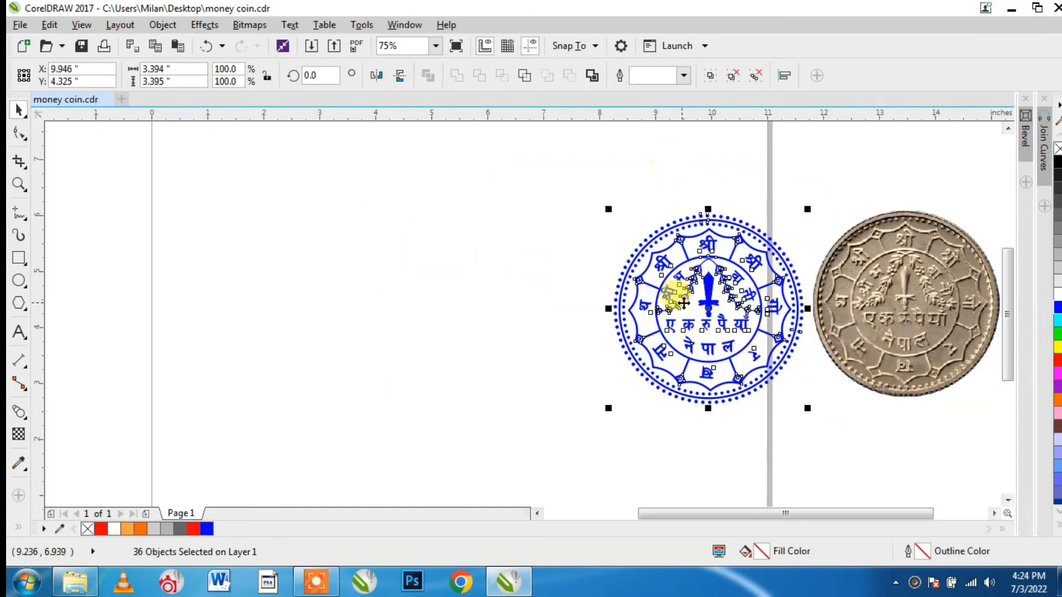
pyautogui.click(710, 78)
pyautogui.moveTo(702, 301); pyautogui.dragTo(455, 288)
# - Ungroup the coin tracing back into its 36 parts
pyautogui.click(632, 271)
pyautogui.scroll(3, 437, 274)
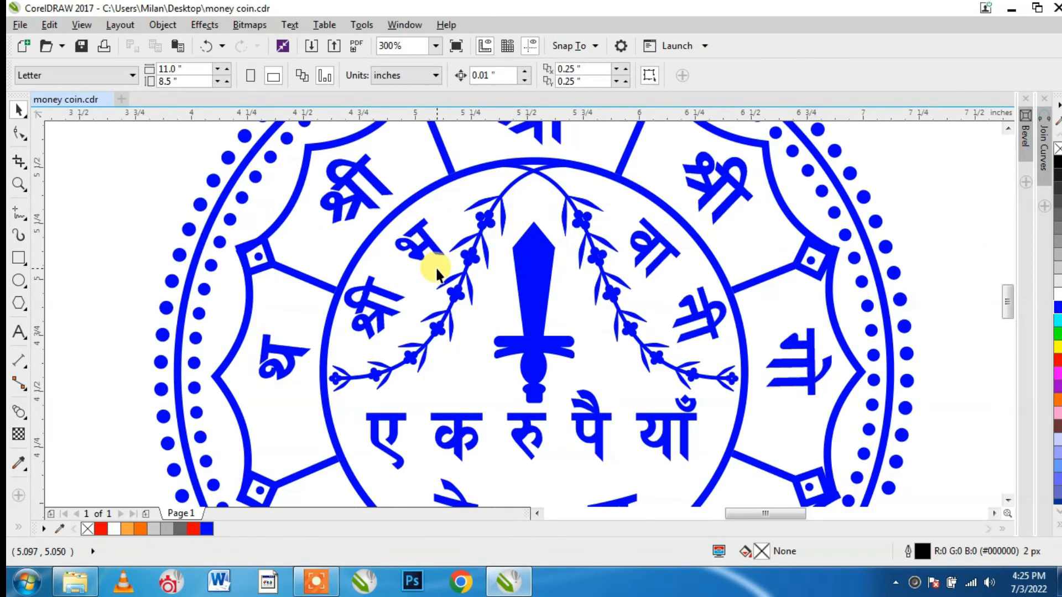
pyautogui.scroll(-2, 437, 269)
pyautogui.moveTo(332, 166); pyautogui.dragTo(594, 430)
pyautogui.click(650, 336)
pyautogui.click(542, 260)
pyautogui.click(520, 79)
pyautogui.click(646, 324)
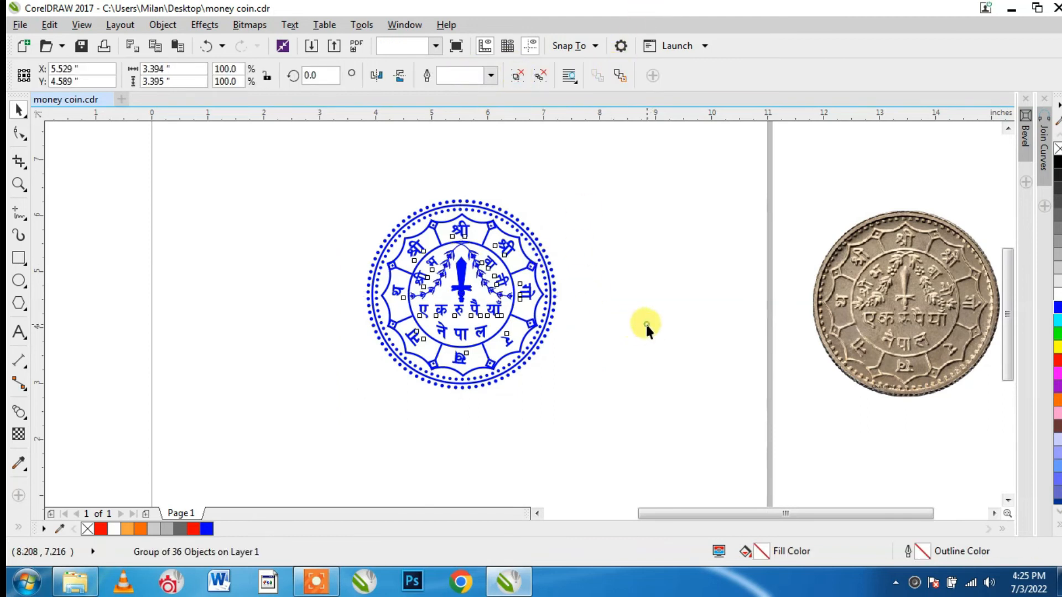
pyautogui.scroll(2, 517, 245)
# - Set the outer ring and inner circle outlines to 14 px
pyautogui.click(565, 216)
pyautogui.click(658, 74)
pyautogui.write('14')
pyautogui.press('Return')
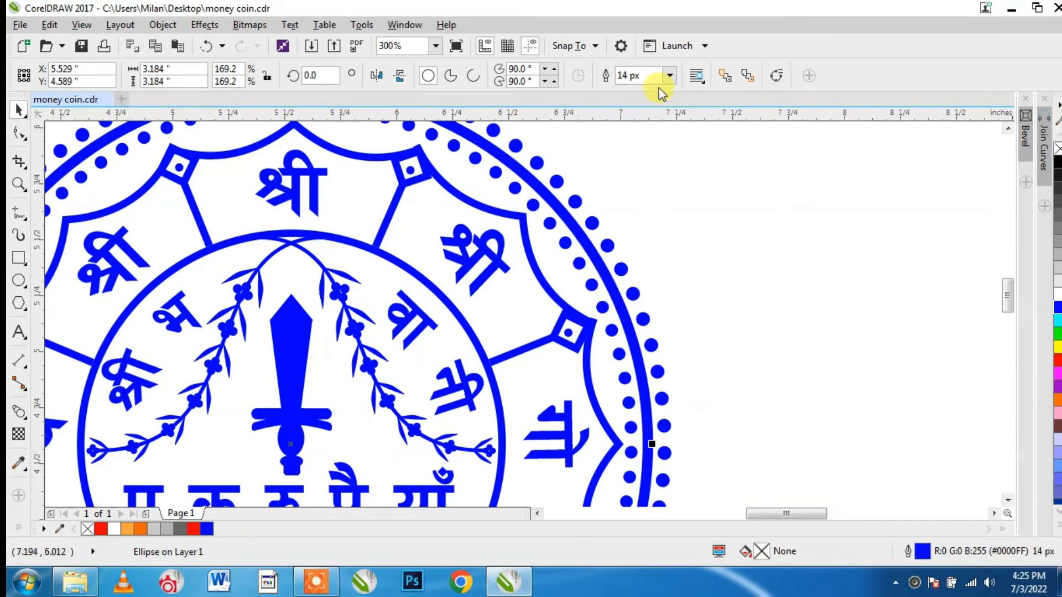
pyautogui.click(469, 327)
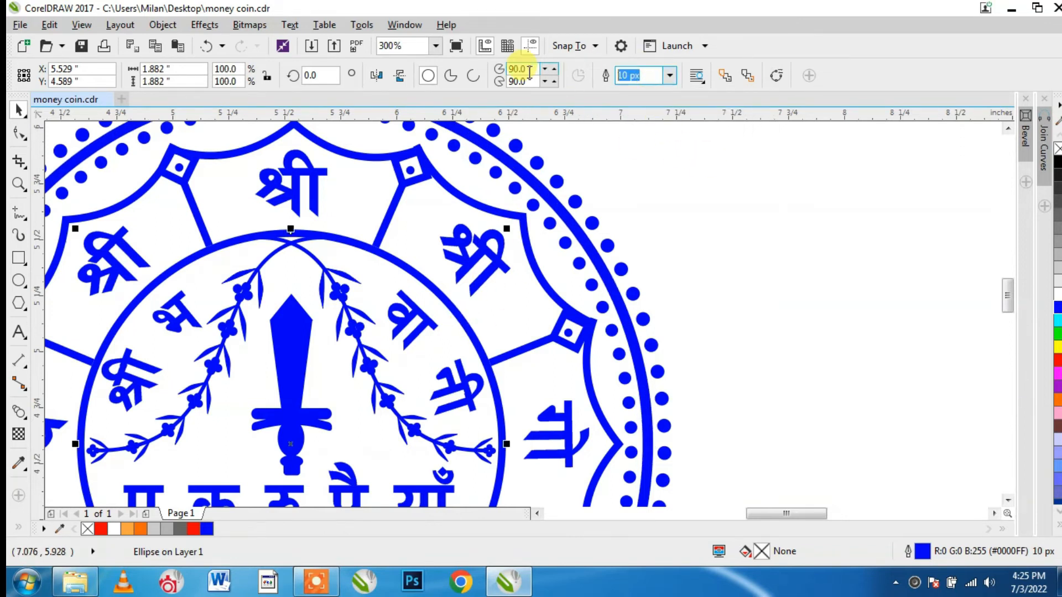
pyautogui.write('14')
pyautogui.press('Return')
# - Regroup all 36 coin tracing parts into one object
pyautogui.scroll(-2, 775, 292)
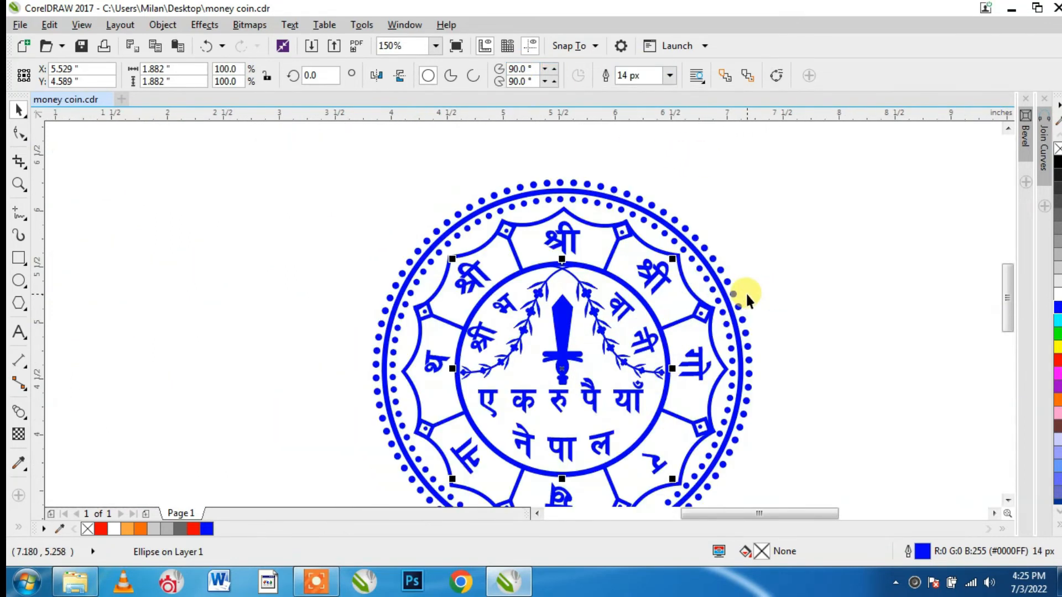
pyautogui.scroll(-2, 746, 292)
pyautogui.moveTo(474, 190); pyautogui.dragTo(764, 451)
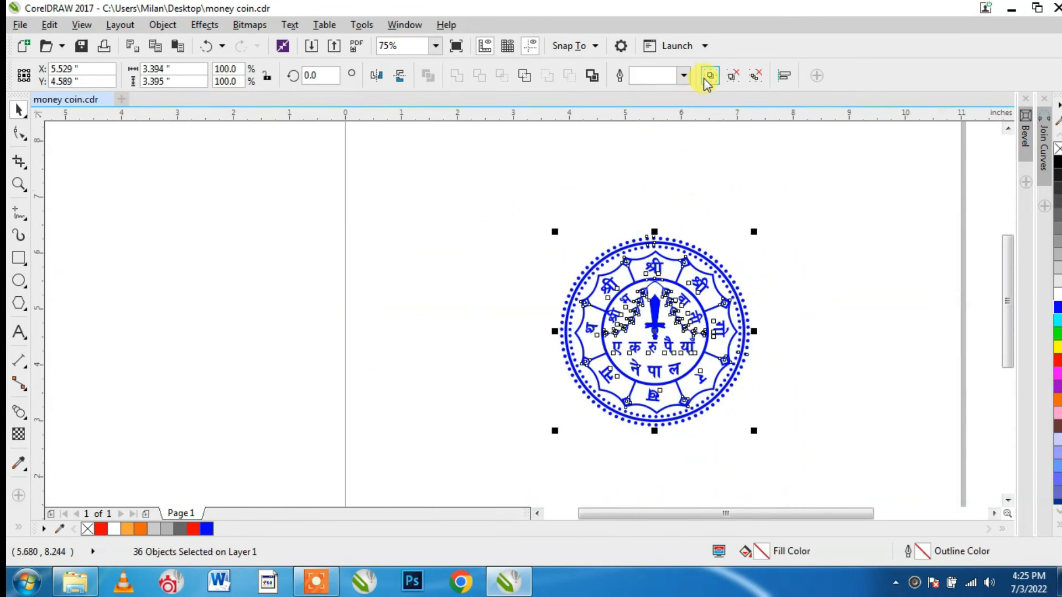
pyautogui.click(710, 75)
# - Export the coin tracing as a PNG named Master Coin
pyautogui.click(21, 26)
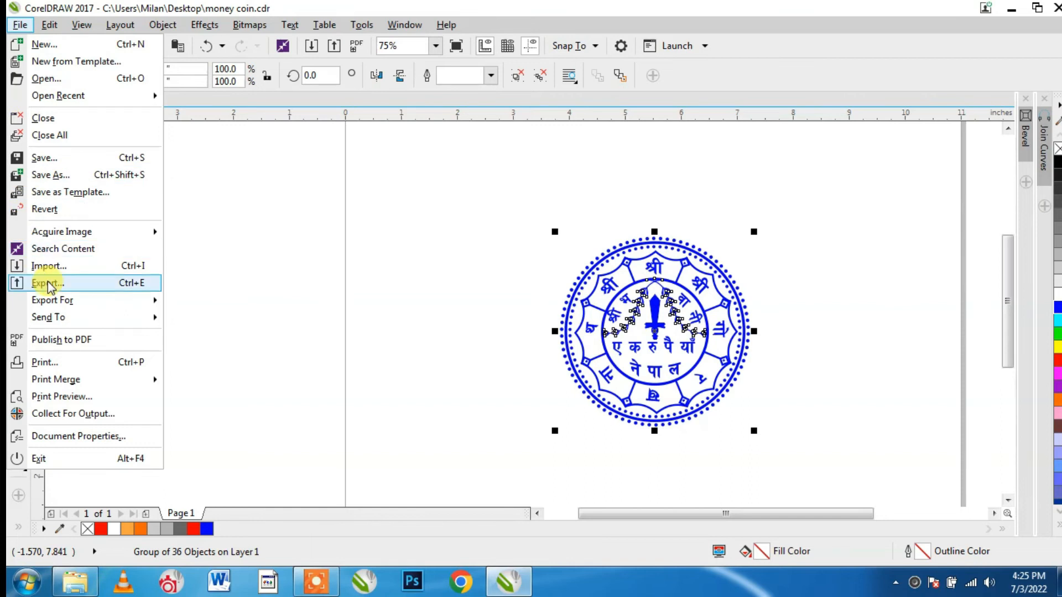
pyautogui.click(50, 284)
pyautogui.click(135, 367)
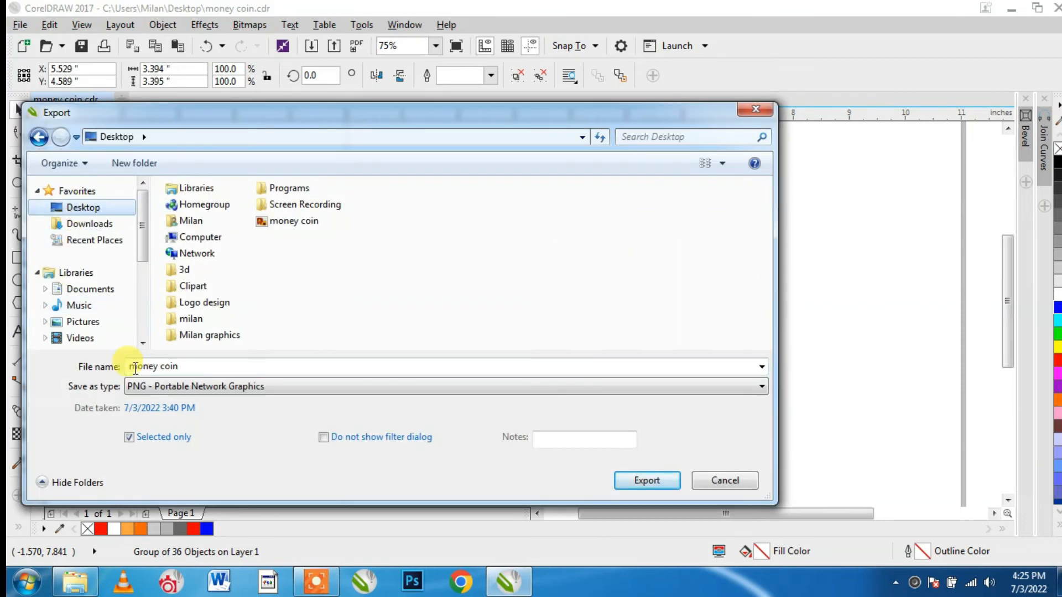
pyautogui.doubleClick(222, 367)
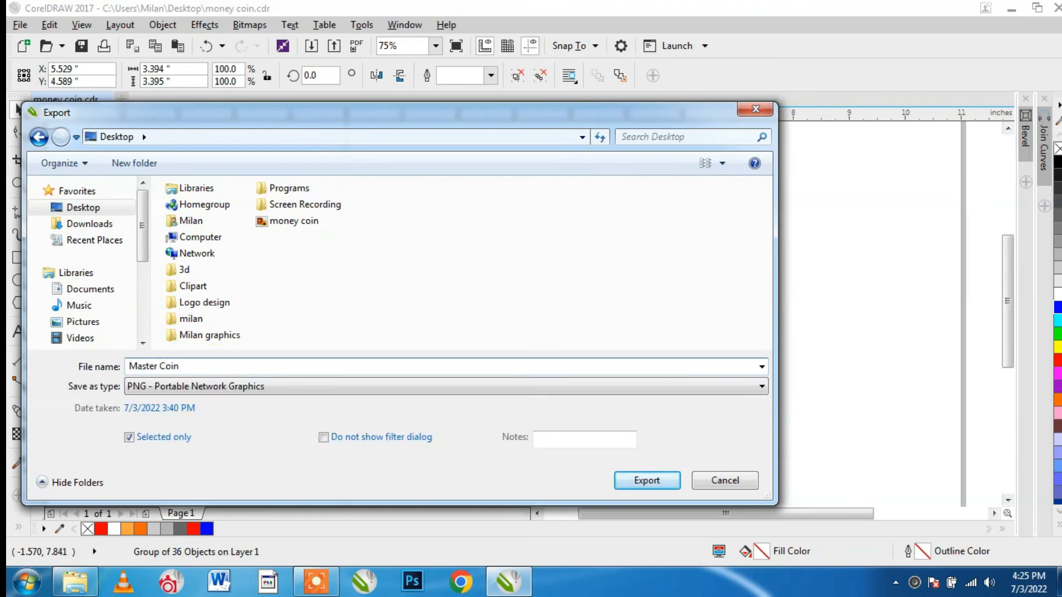
pyautogui.click(665, 480)
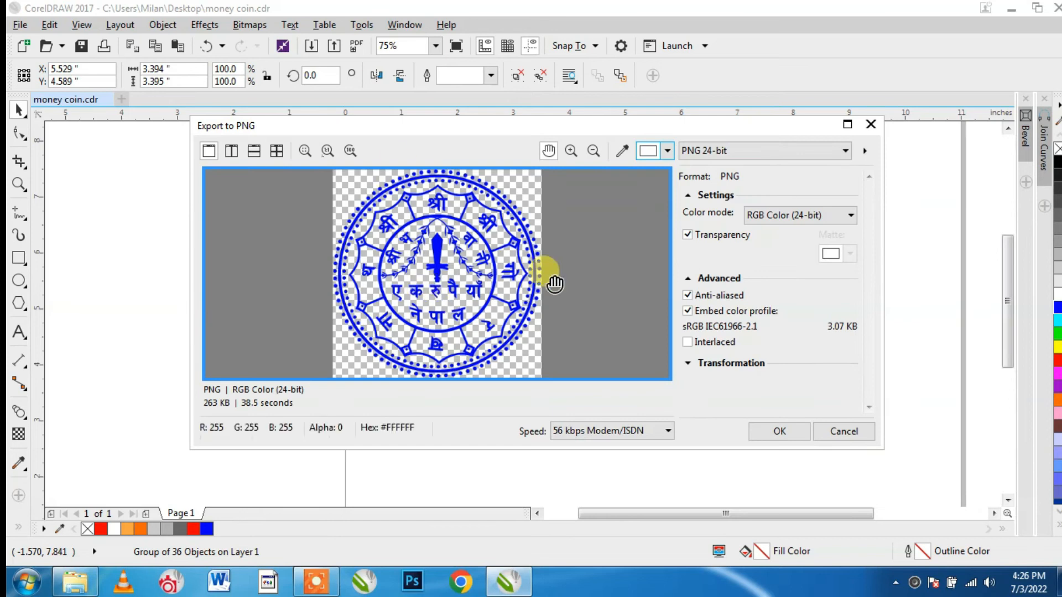
pyautogui.click(780, 431)
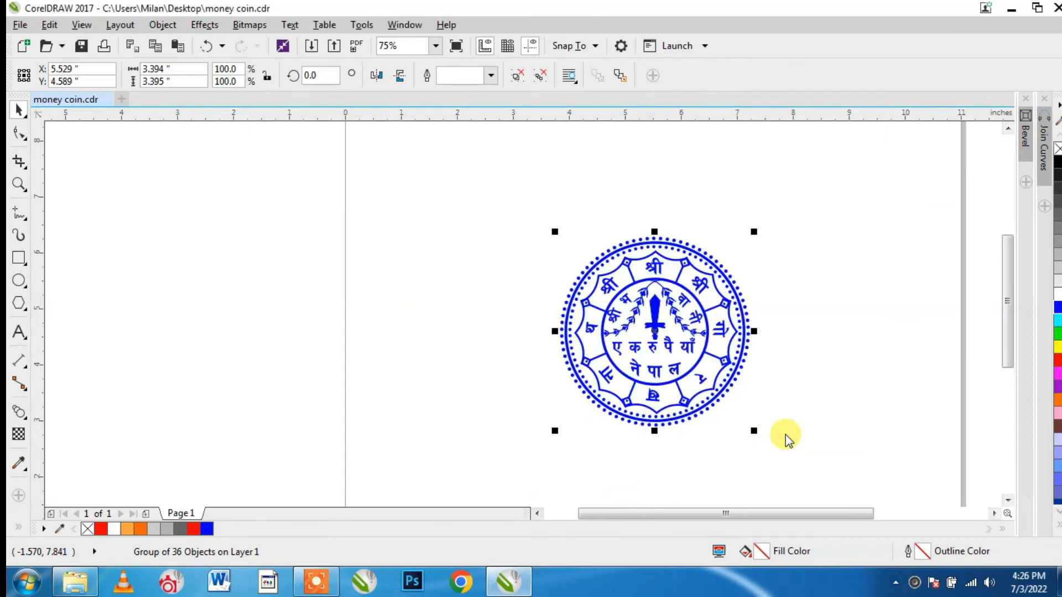
# - Move the coin photo beside the tracing and close the CorelDRAW document
pyautogui.click(823, 316)
pyautogui.scroll(-1, 692, 317)
pyautogui.moveTo(895, 332); pyautogui.dragTo(786, 326)
pyautogui.scroll(2, 787, 327)
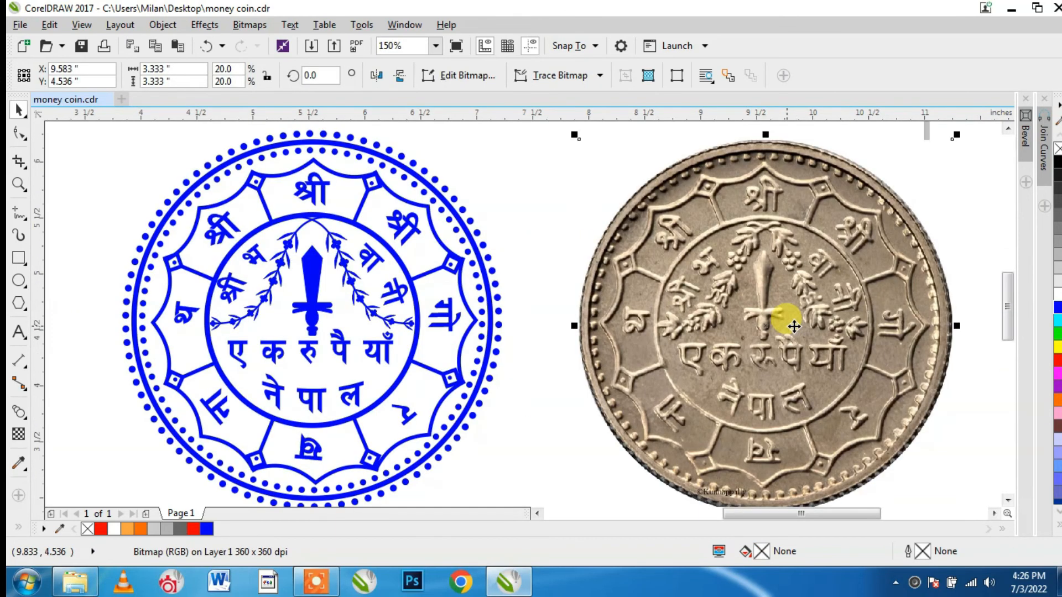
pyautogui.scroll(-1, 793, 326)
pyautogui.click(964, 301)
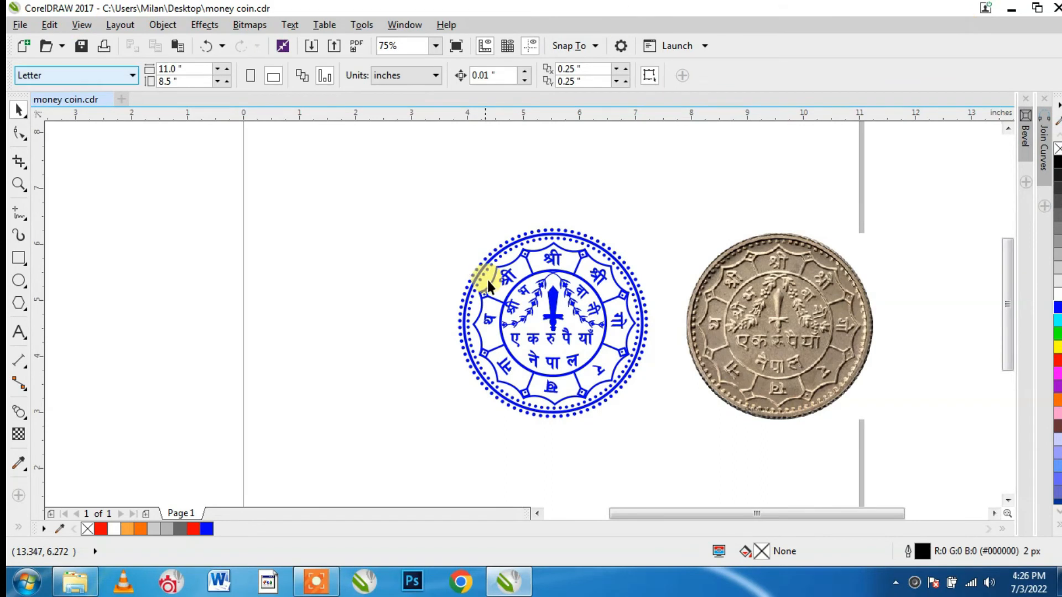
pyautogui.click(1055, 8)
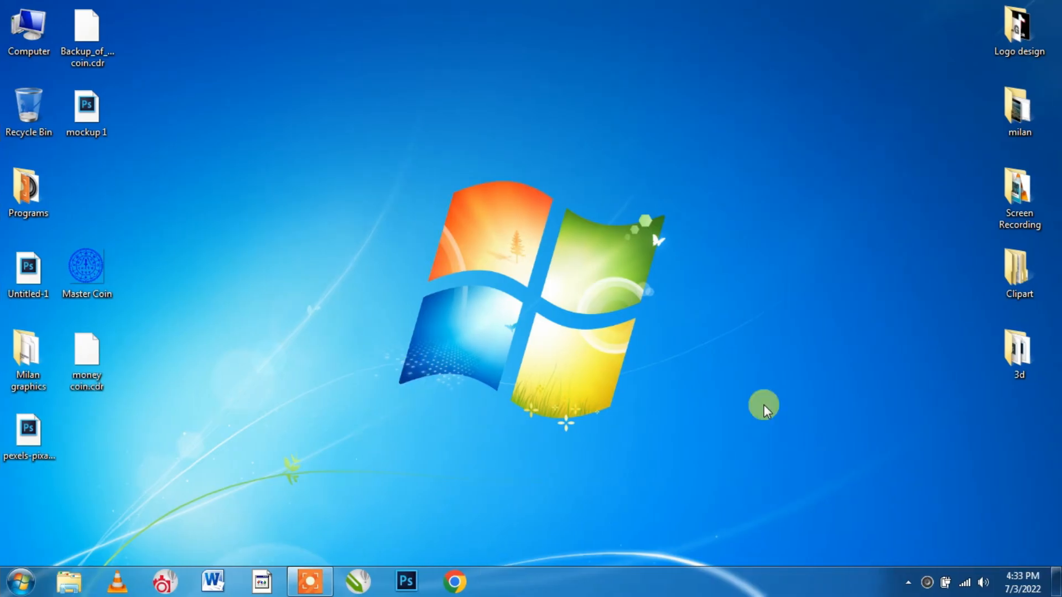
# - Launch Photoshop and open the mockup 1 file
pyautogui.click(400, 576)
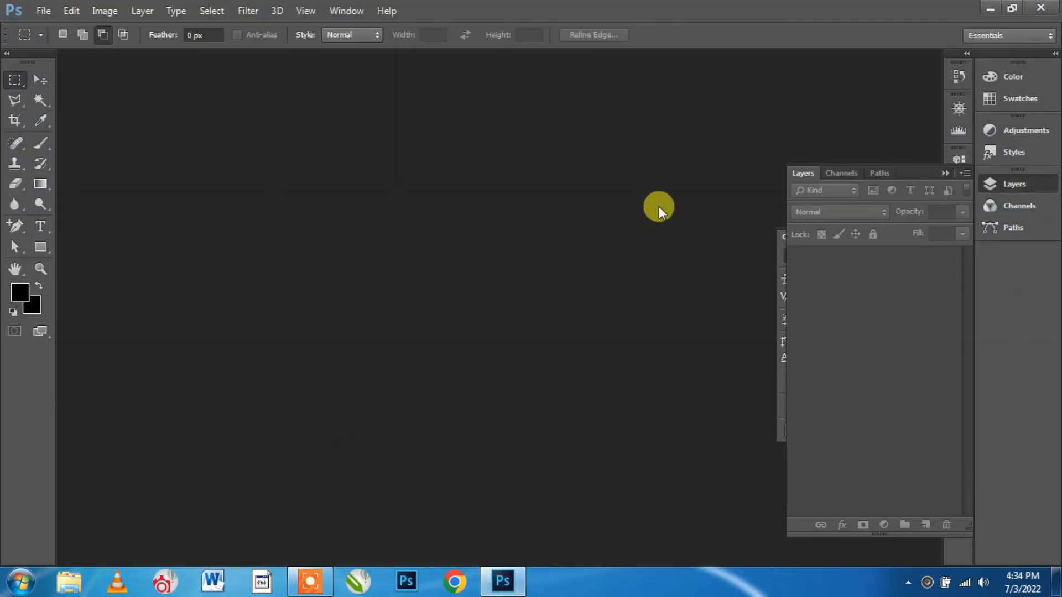
pyautogui.click(40, 79)
pyautogui.click(50, 11)
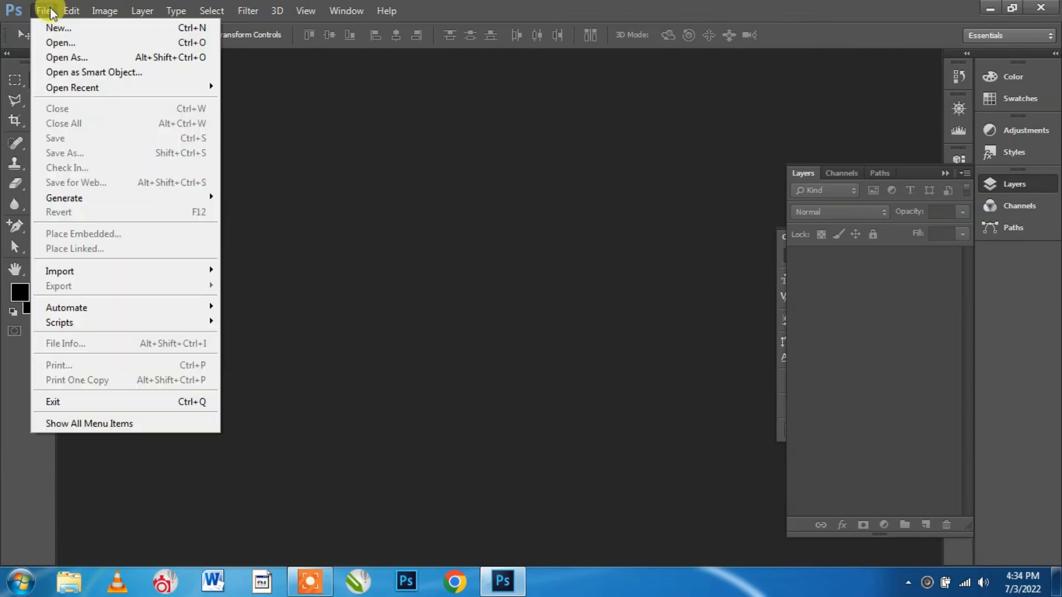
pyautogui.click(61, 43)
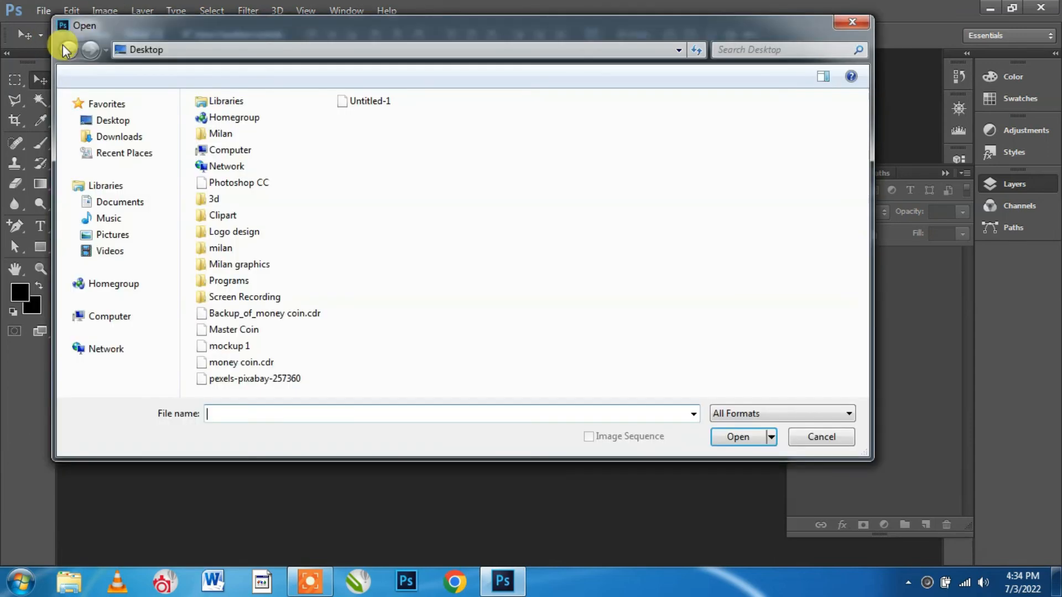
pyautogui.click(221, 345)
pyautogui.click(738, 434)
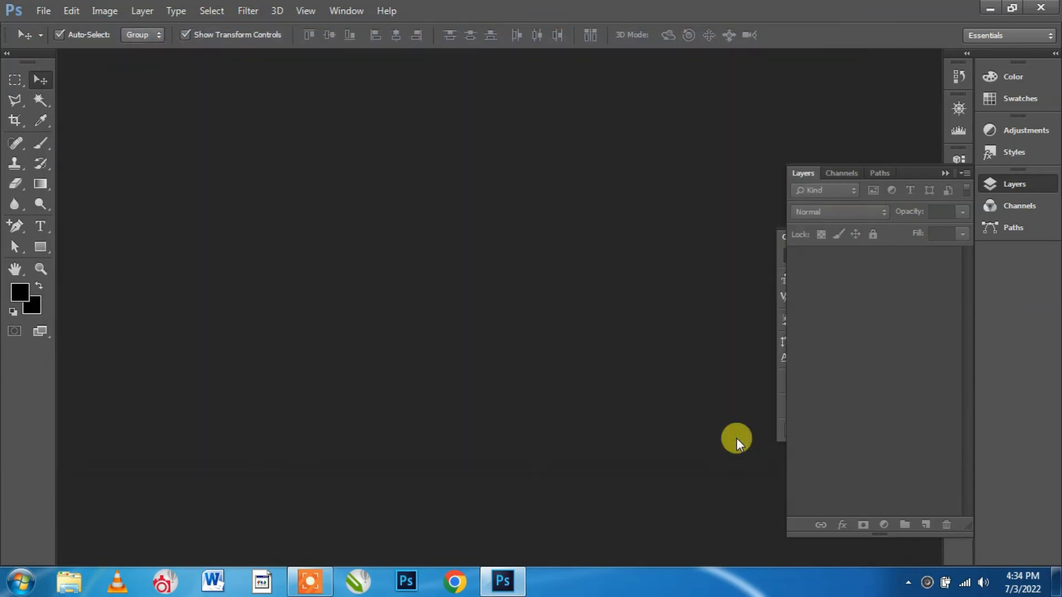
pyautogui.moveTo(403, 54)
pyautogui.mouseDown()
pyautogui.moveTo(420, 91)
pyautogui.moveTo(419, 48)
pyautogui.mouseUp()
# - Open the Your Logo smart object as its own tab, docking both documents
pyautogui.click(798, 259)
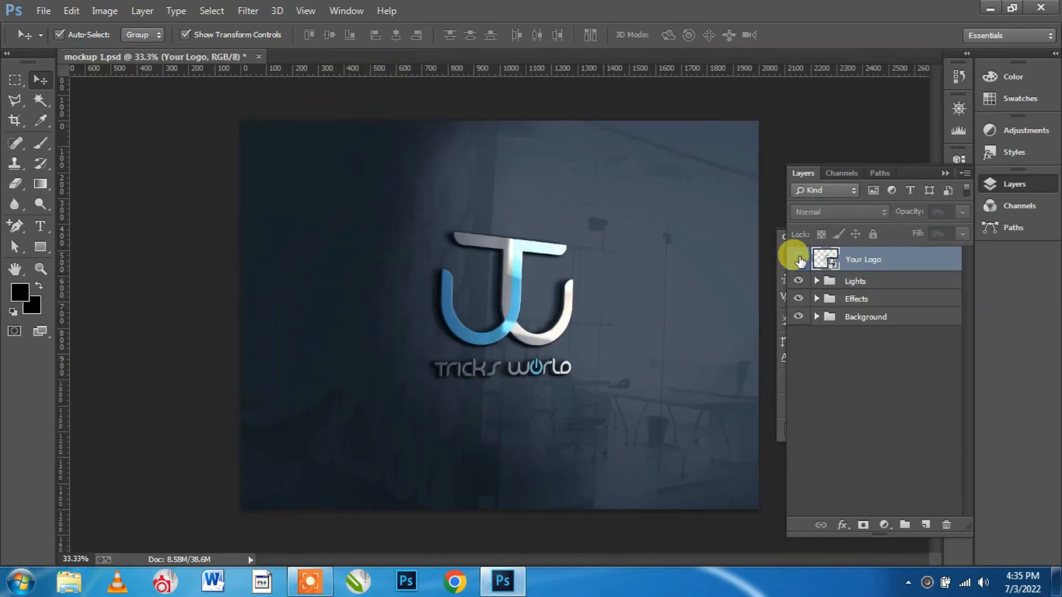
pyautogui.click(798, 259)
pyautogui.doubleClick(834, 267)
pyautogui.moveTo(456, 75); pyautogui.dragTo(513, 49)
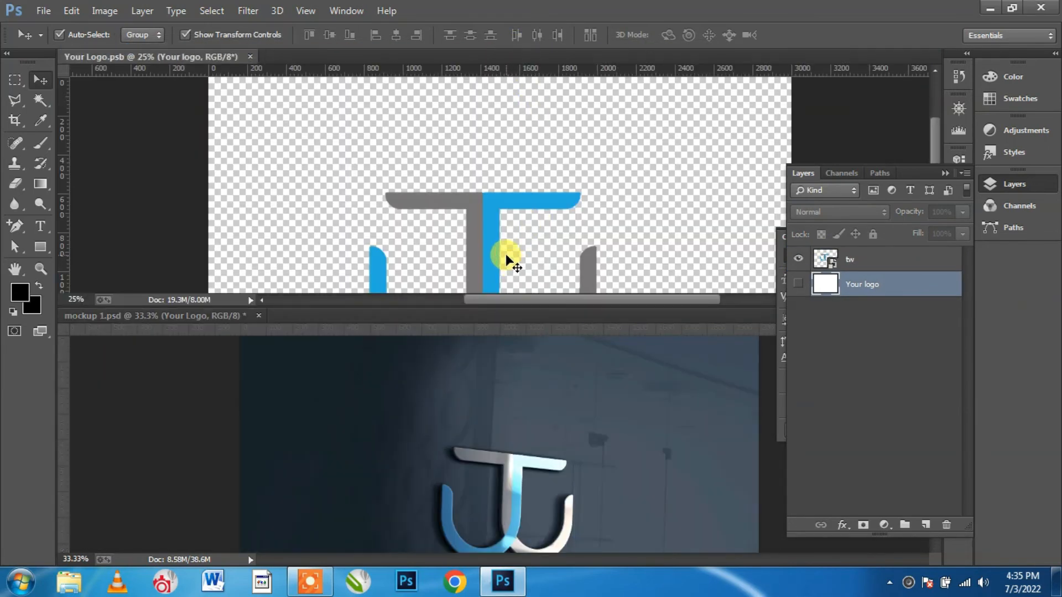
pyautogui.moveTo(377, 311); pyautogui.dragTo(453, 59)
pyautogui.moveTo(148, 62); pyautogui.dragTo(581, 70)
pyautogui.moveTo(220, 58); pyautogui.dragTo(318, 56)
# - Hide the old tw logo layer
pyautogui.click(871, 261)
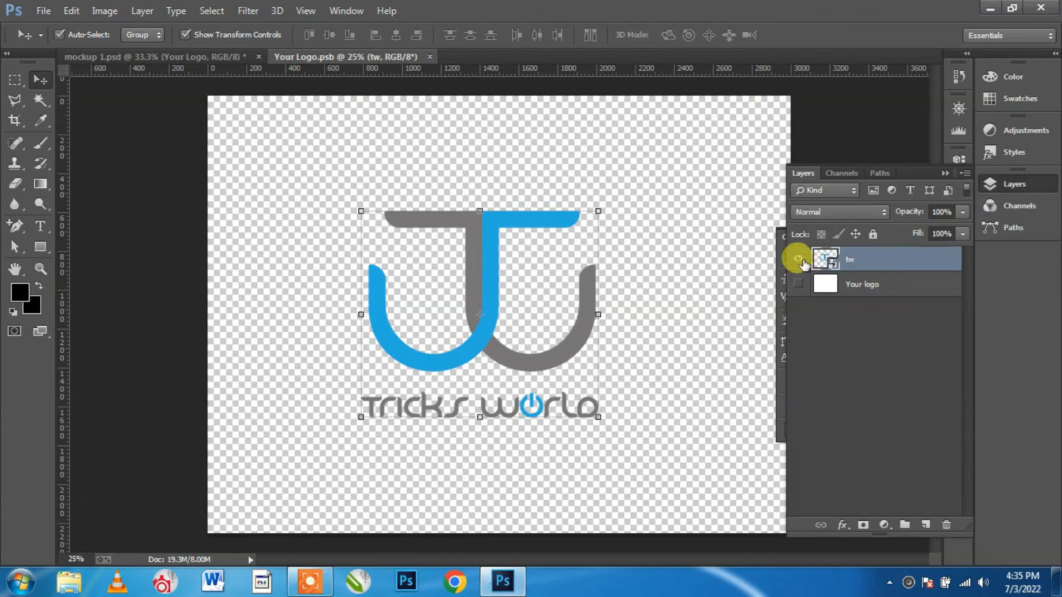
pyautogui.click(798, 258)
pyautogui.click(604, 304)
# - Place Master Coin embedded, scale it to about 491%, and centre it
pyautogui.click(43, 13)
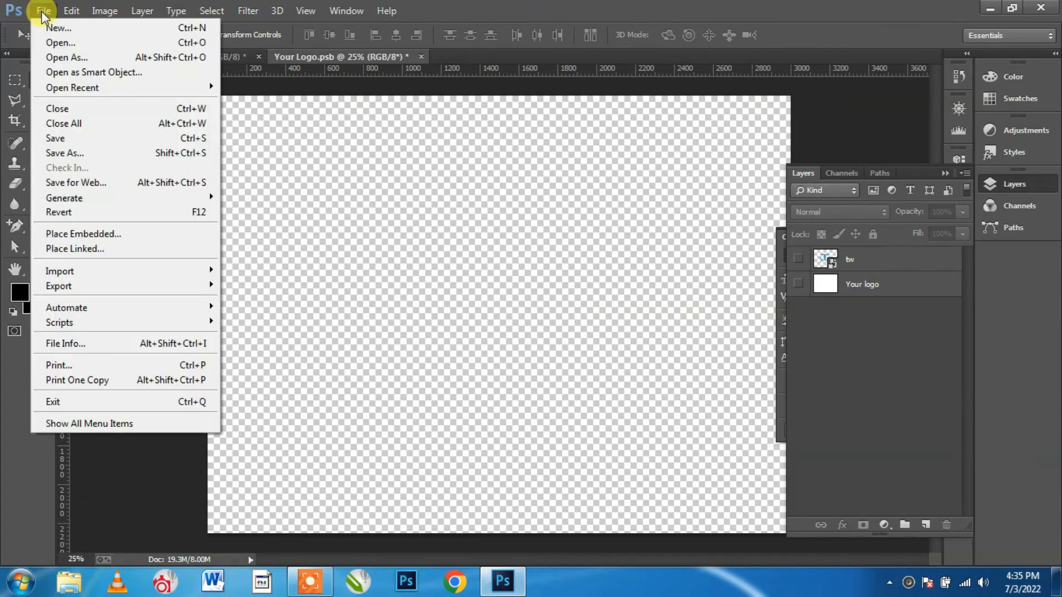
pyautogui.click(114, 234)
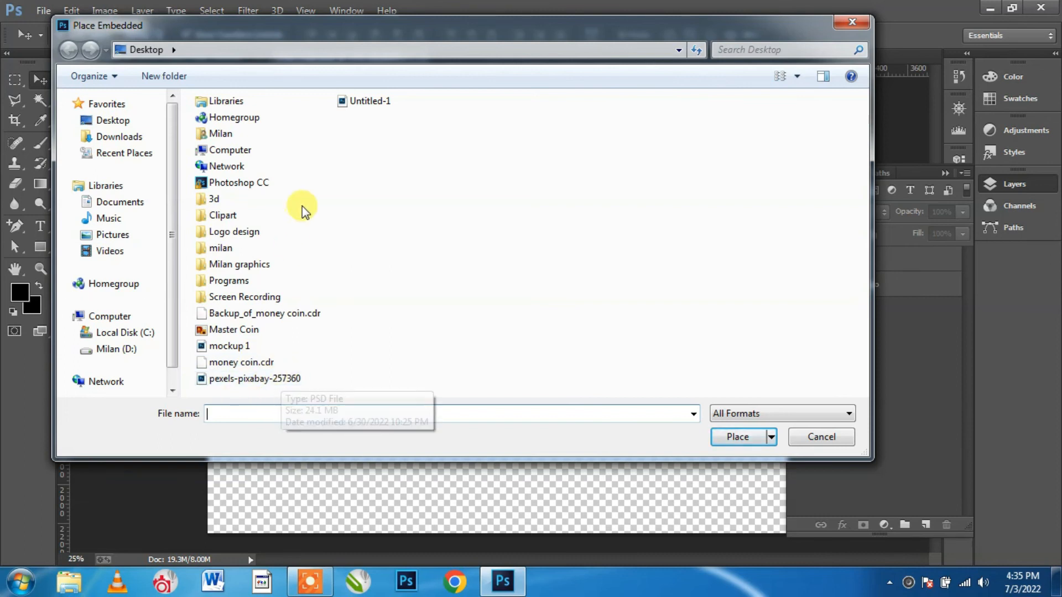
pyautogui.click(233, 329)
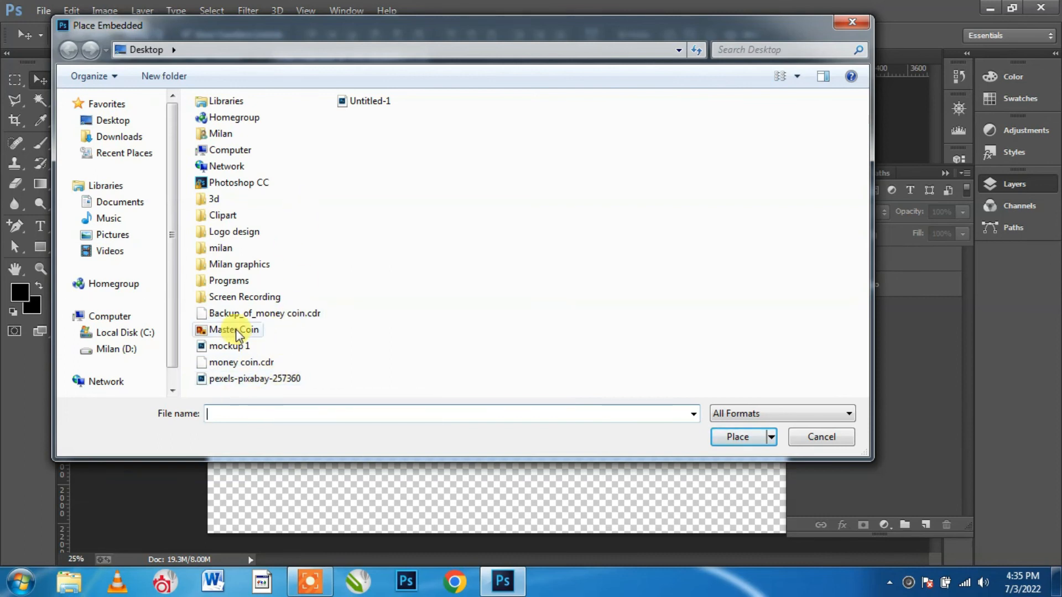
pyautogui.click(738, 436)
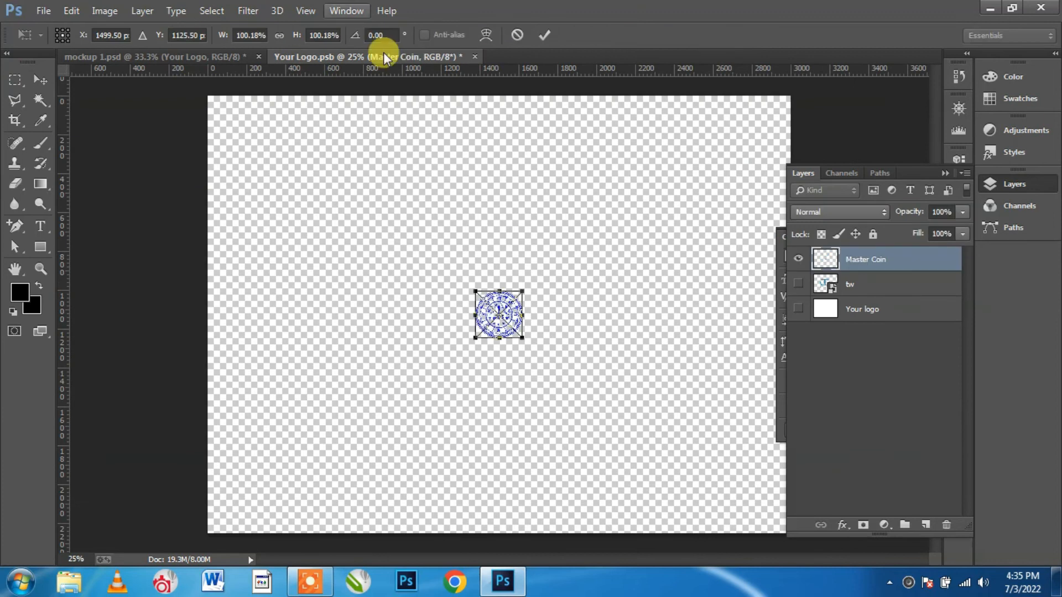
pyautogui.moveTo(522, 289); pyautogui.dragTo(631, 213)
pyautogui.moveTo(592, 251); pyautogui.dragTo(581, 234)
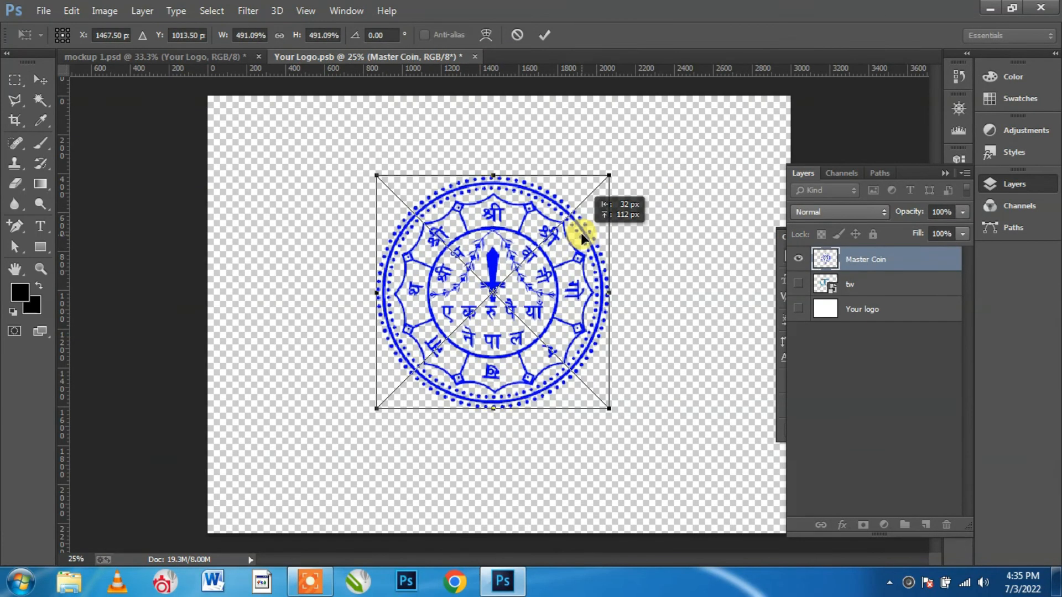
pyautogui.click(544, 35)
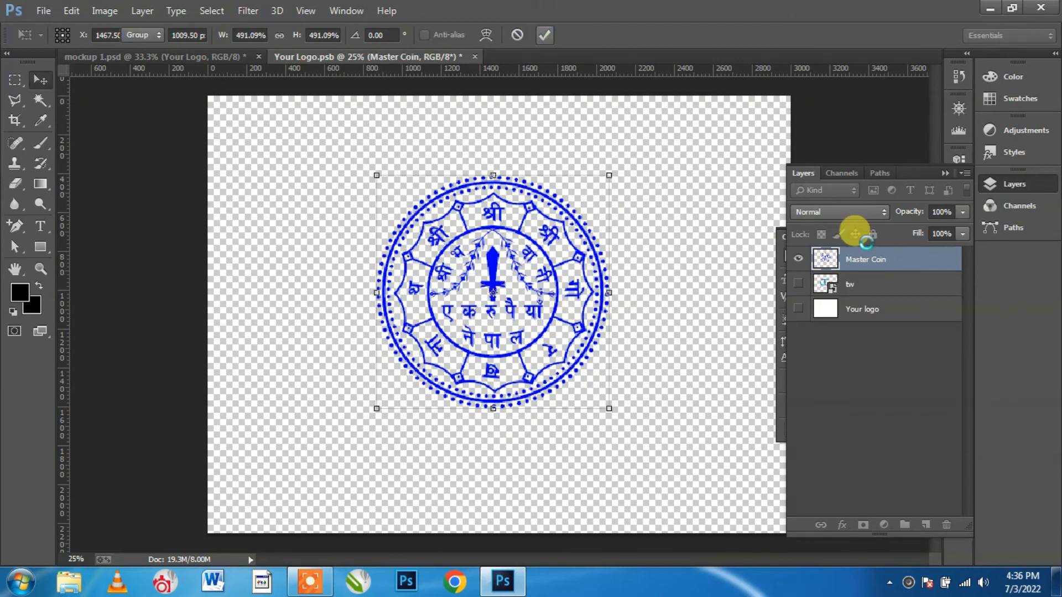
pyautogui.click(841, 523)
# - Add a Gradient Overlay to the coin with a 0° angle
pyautogui.click(893, 457)
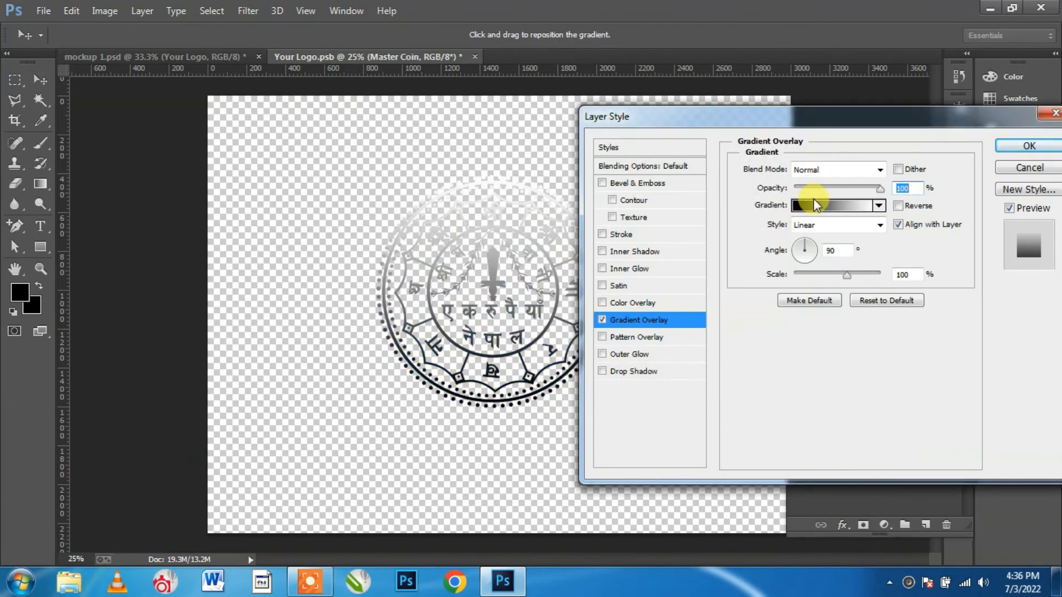
pyautogui.click(818, 204)
pyautogui.click(957, 273)
pyautogui.write('0')
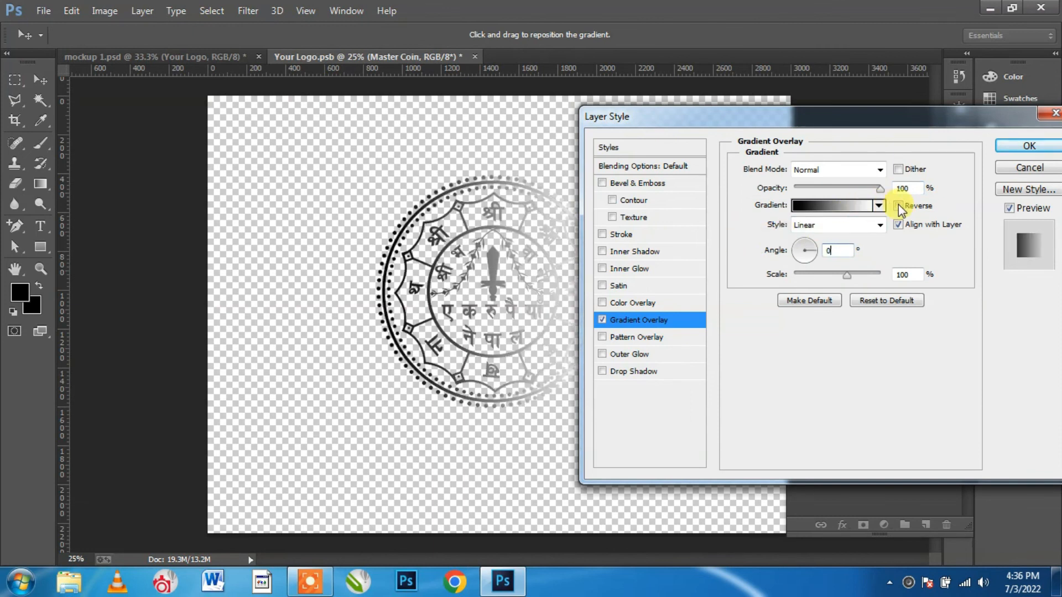
# - Set the gradient stops to mid grey #929393 and light grey #cbc6c6, and apply
pyautogui.click(834, 206)
pyautogui.doubleClick(686, 485)
pyautogui.click(612, 391)
pyautogui.moveTo(611, 398); pyautogui.dragTo(610, 330)
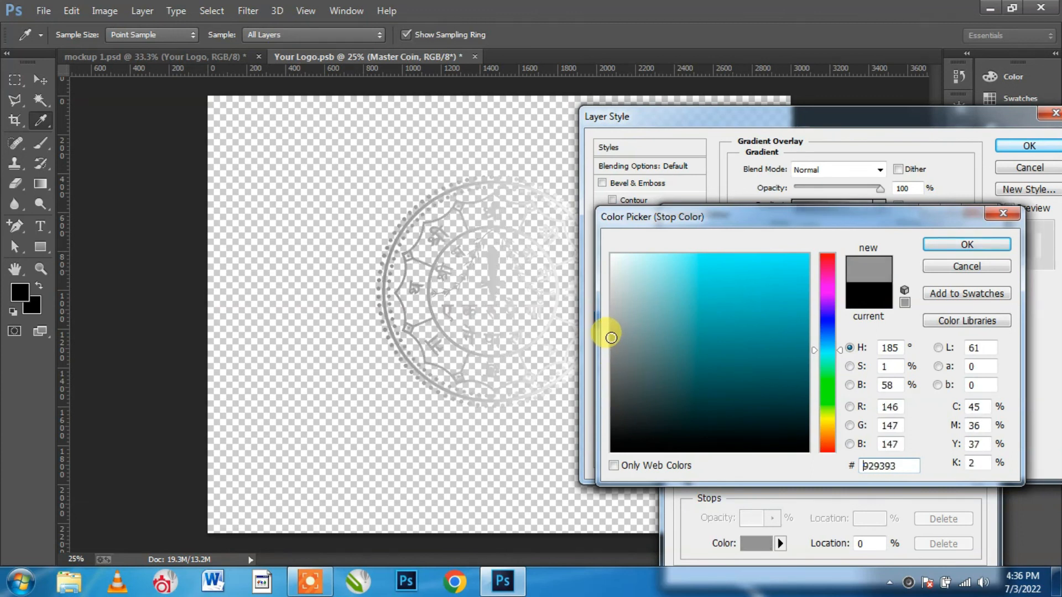
pyautogui.click(944, 246)
pyautogui.doubleClick(975, 479)
pyautogui.click(612, 300)
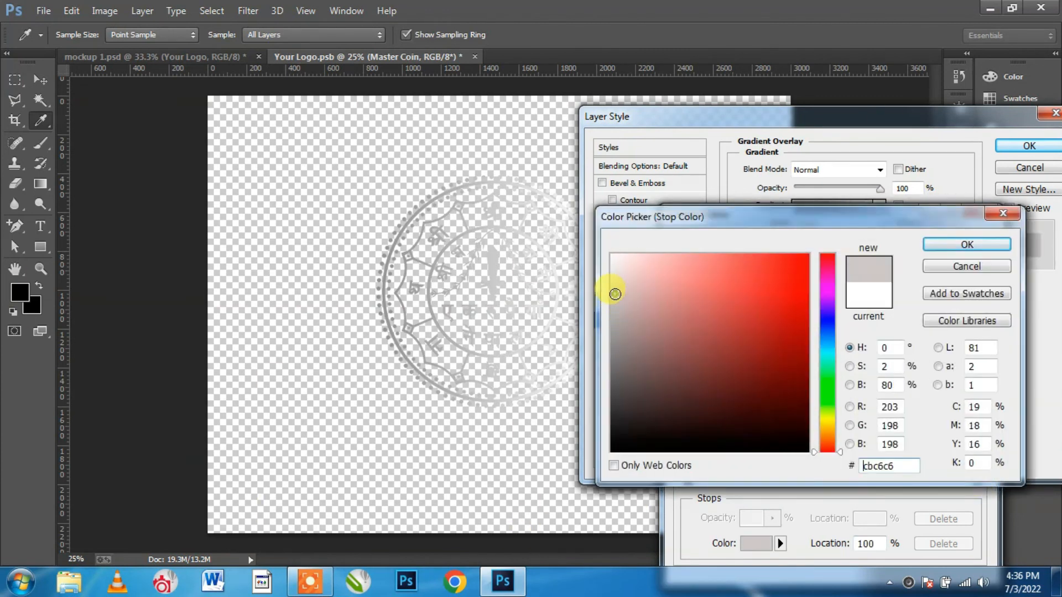
pyautogui.click(960, 247)
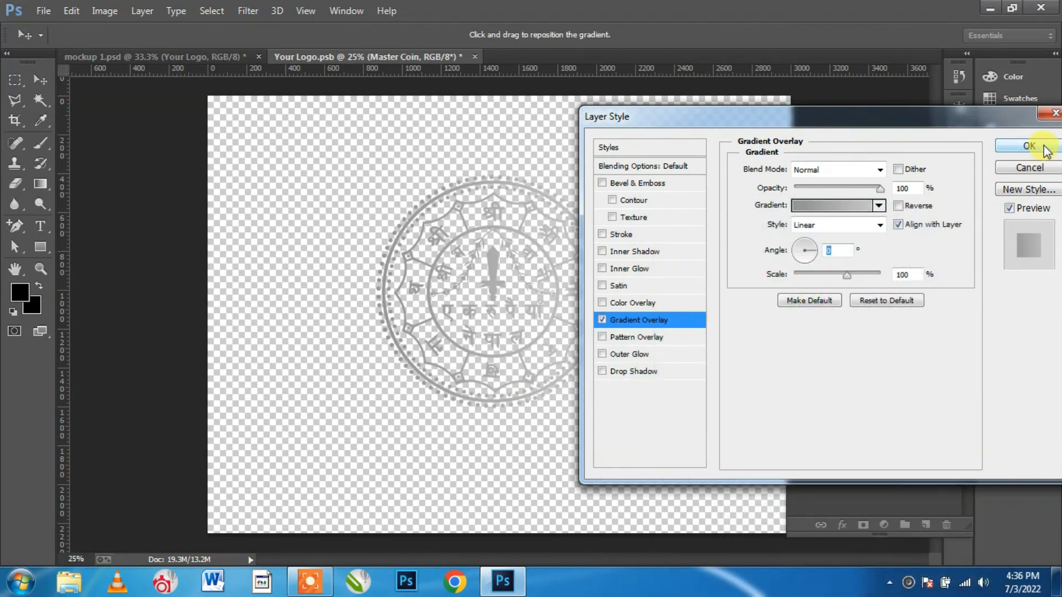
pyautogui.click(1029, 145)
pyautogui.click(40, 226)
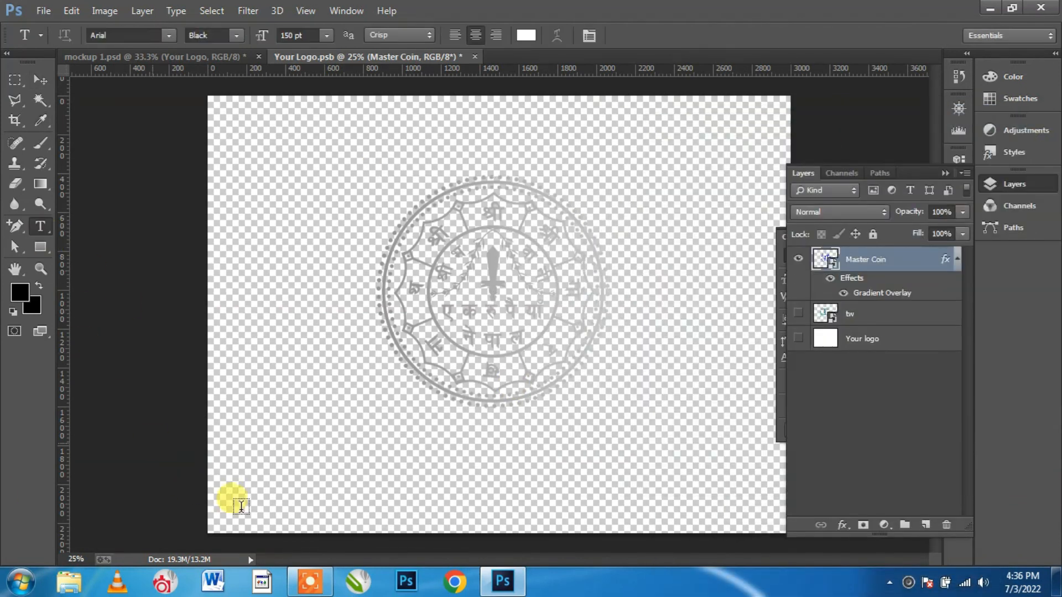
# - Type 'MG SAVING & CREDIT CO-OPERATIVE PVT. LTD.' in red below the coin
pyautogui.click(525, 34)
pyautogui.click(730, 325)
pyautogui.click(965, 244)
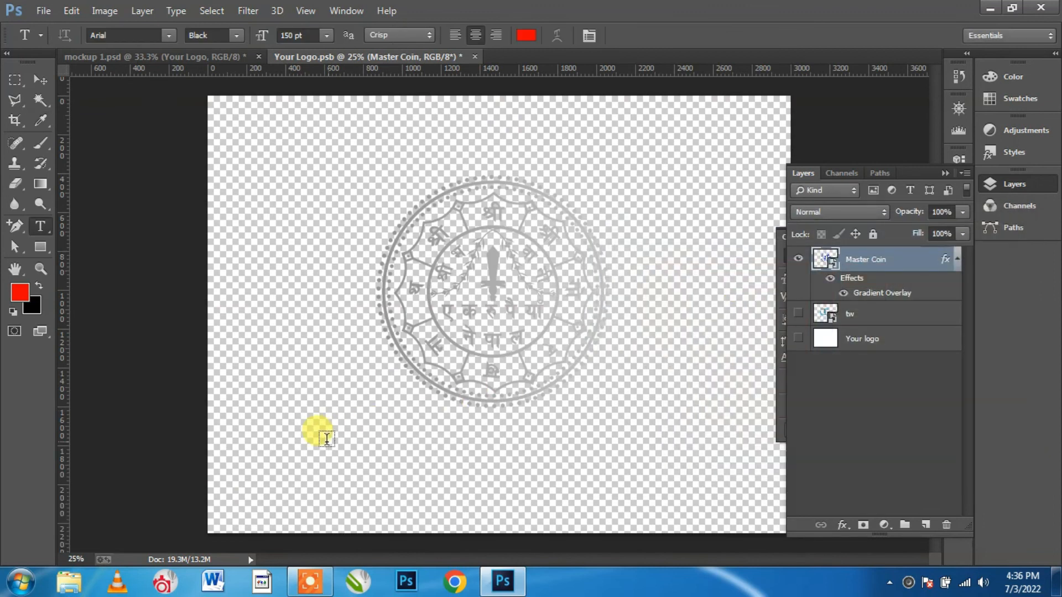
pyautogui.click(326, 440)
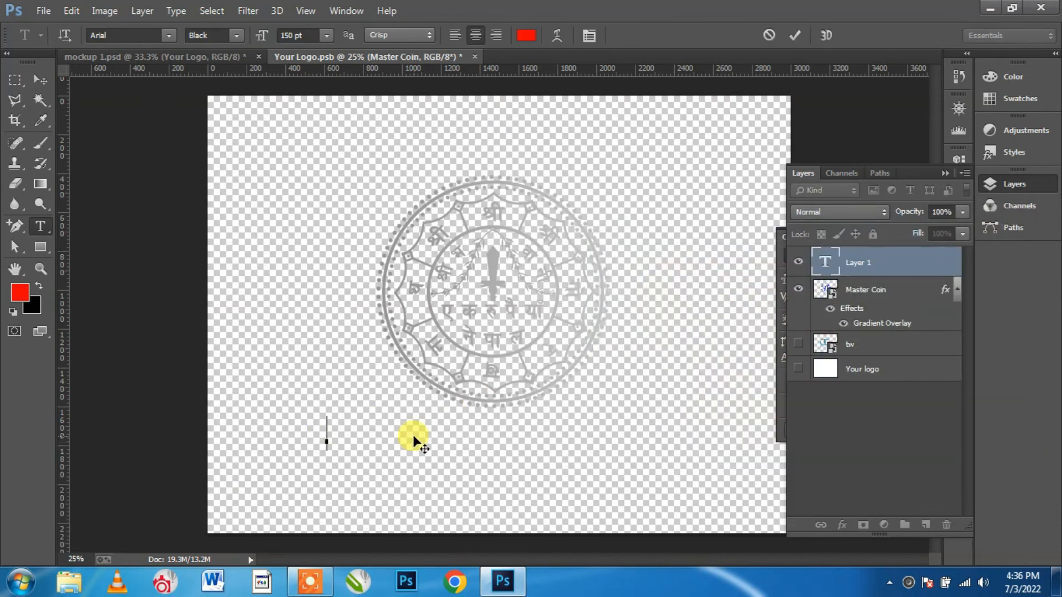
pyautogui.write('G')
pyautogui.press('BackSpace')
pyautogui.write('MG')
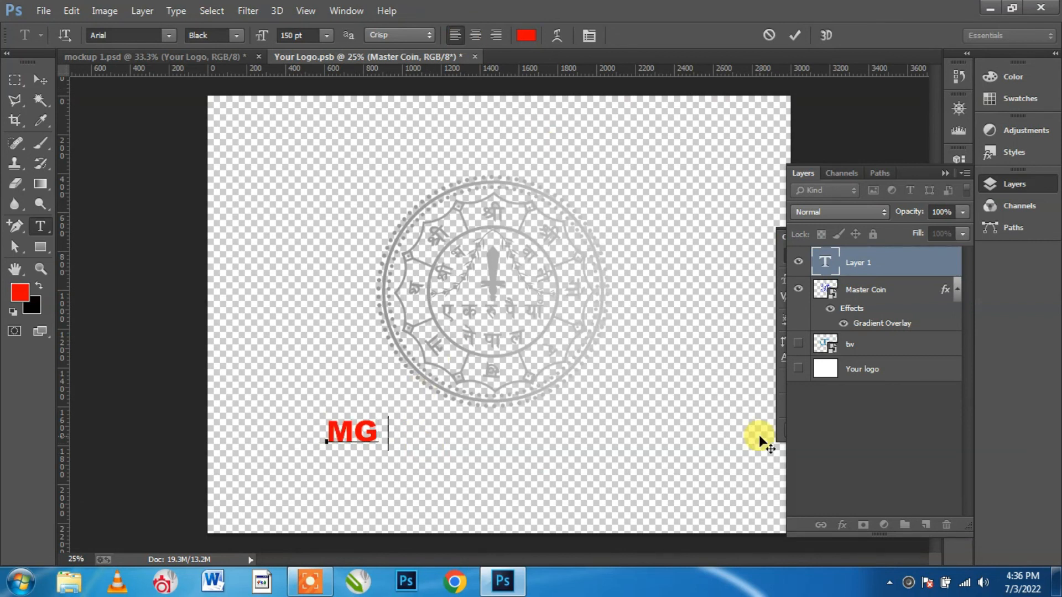
pyautogui.write(' SAVING ')
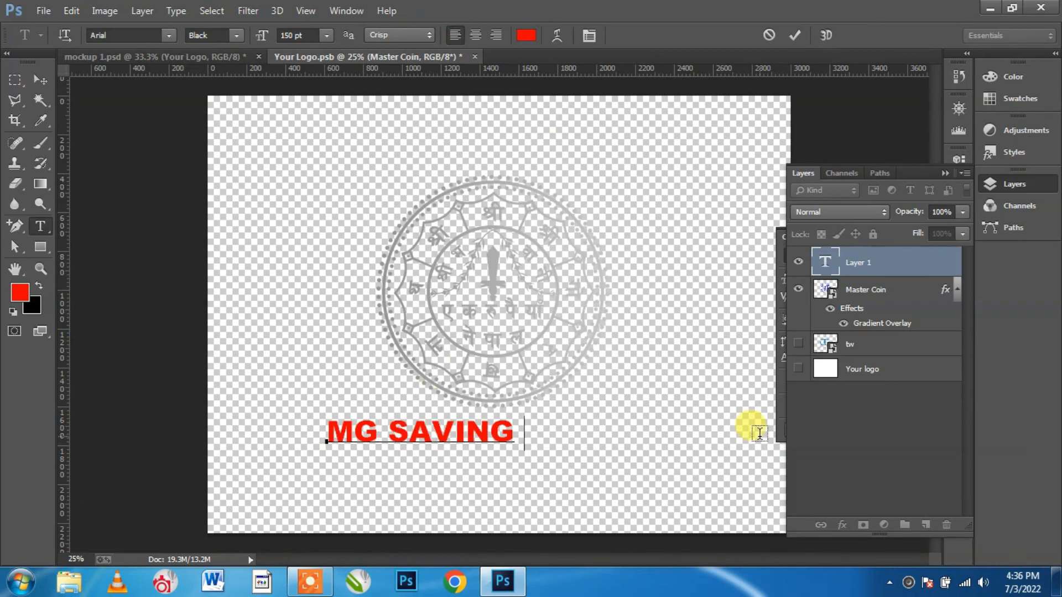
pyautogui.write('& CREDI')
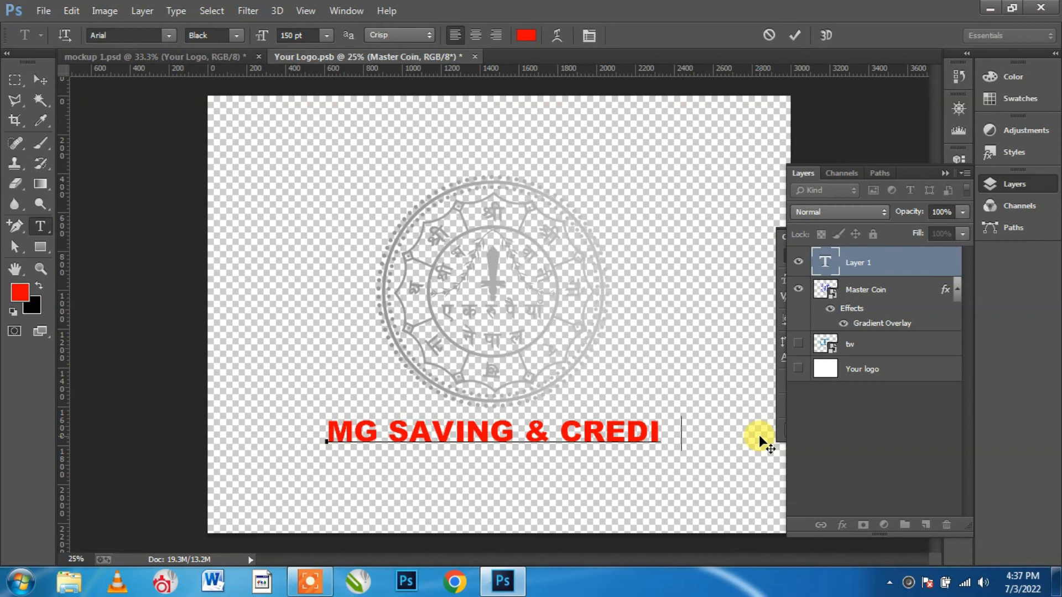
pyautogui.write('T CO-')
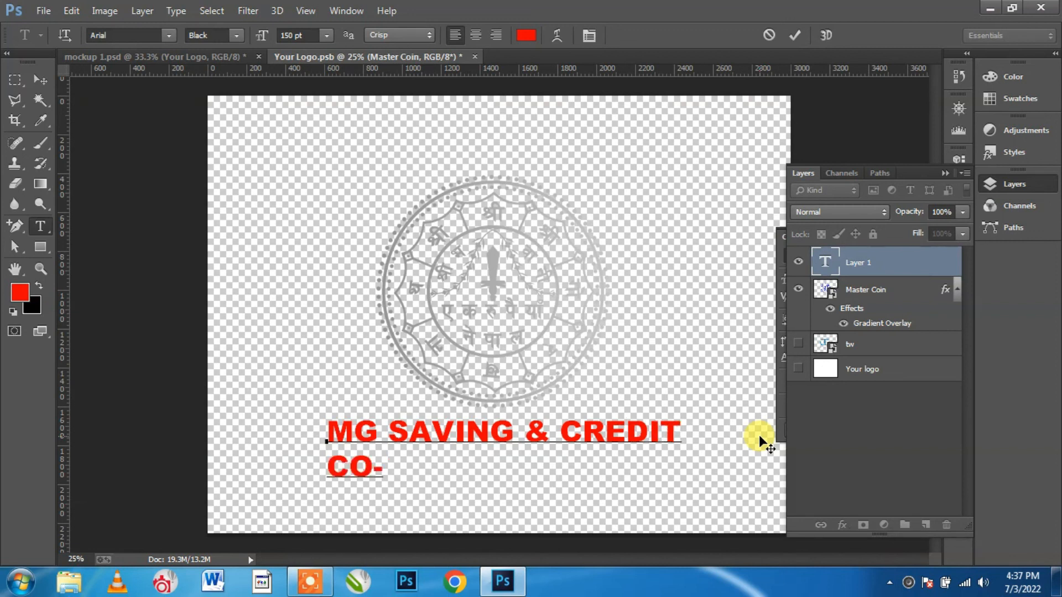
pyautogui.write('OPERTI')
pyautogui.press('BackSpace')
pyautogui.press('BackSpace')
pyautogui.write('ATIVE PTV')
pyautogui.press('BackSpace')
pyautogui.press('BackSpace')
pyautogui.write('VT. LTE')
pyautogui.press('BackSpace')
pyautogui.write('D.')
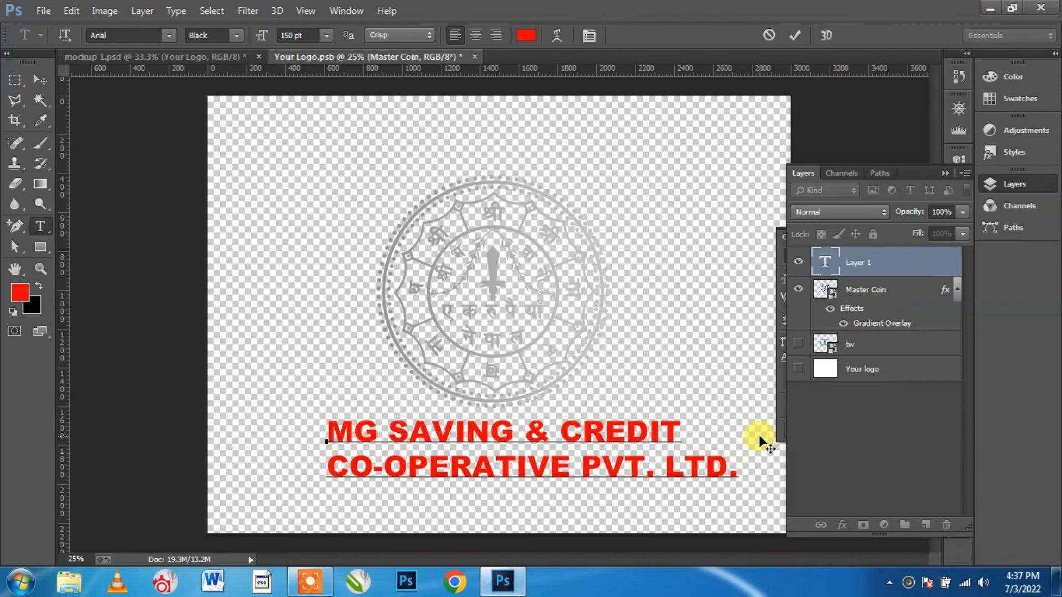
# - Centre-align the company name and move it centred beneath the coin
pyautogui.hotkey('ctrl', 'a')
pyautogui.click(476, 35)
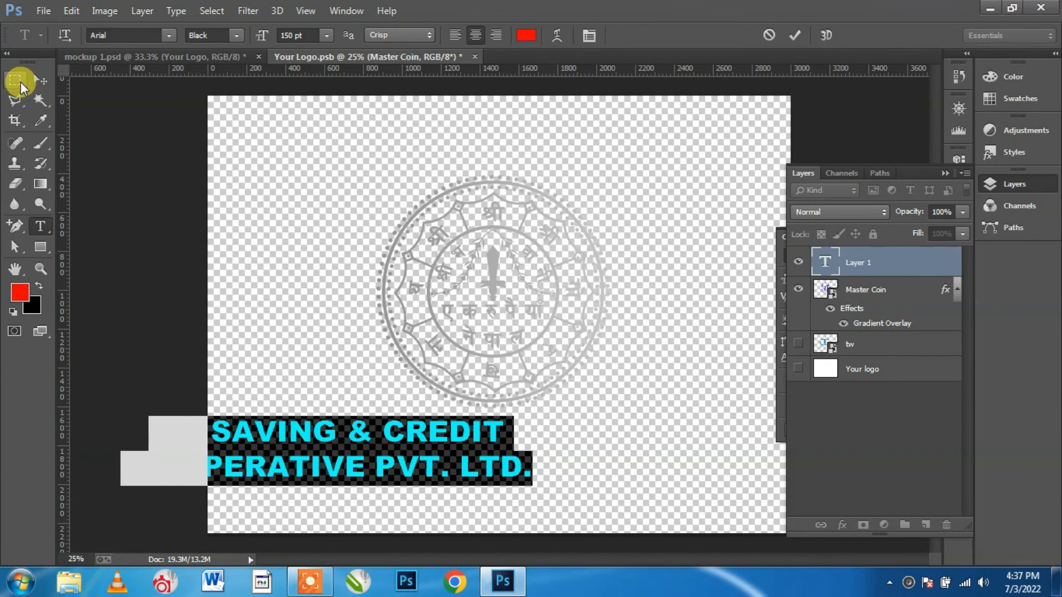
pyautogui.click(40, 80)
pyautogui.moveTo(421, 435); pyautogui.dragTo(585, 437)
# - Make the company name white in Character, then close and save the logo contents
pyautogui.click(964, 172)
pyautogui.click(908, 355)
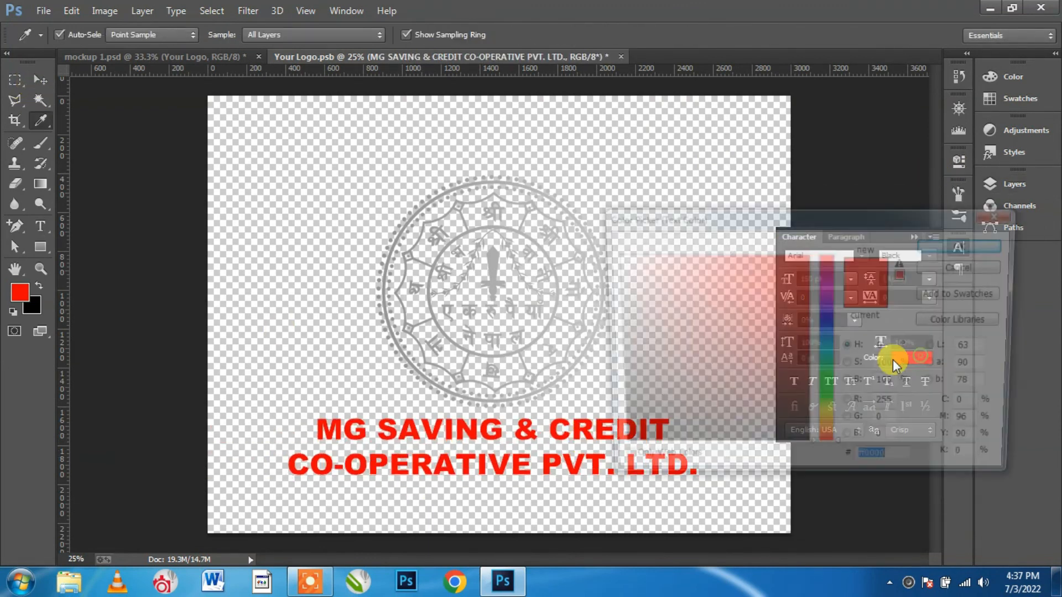
pyautogui.click(612, 256)
pyautogui.click(966, 244)
pyautogui.click(620, 56)
pyautogui.click(476, 228)
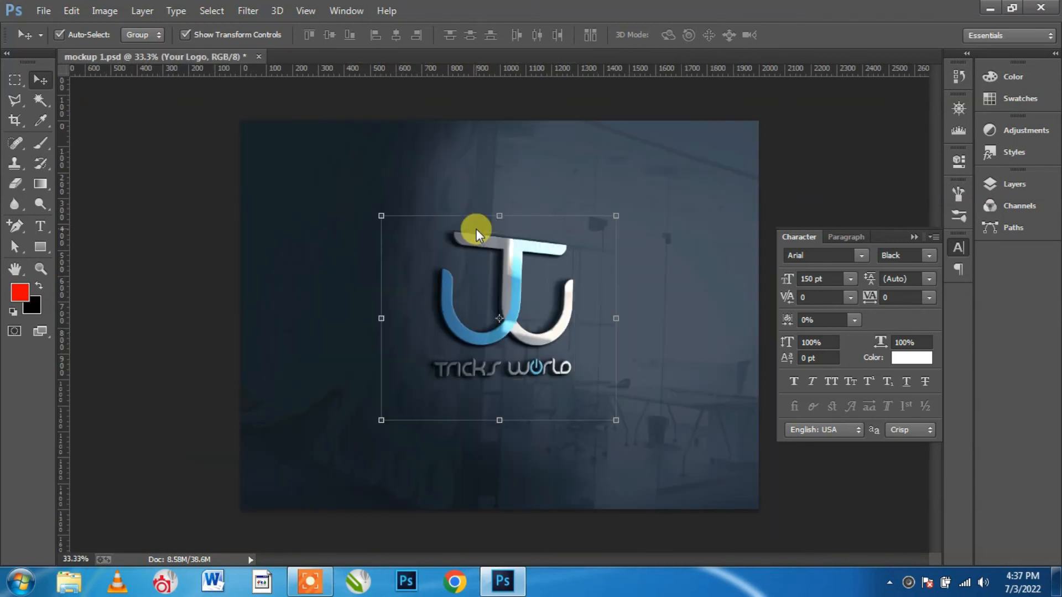
# - Zoom around the mockup 1 wall to inspect the new 3D silver coin and company name
pyautogui.click(560, 241)
pyautogui.scroll(2, 548, 341)
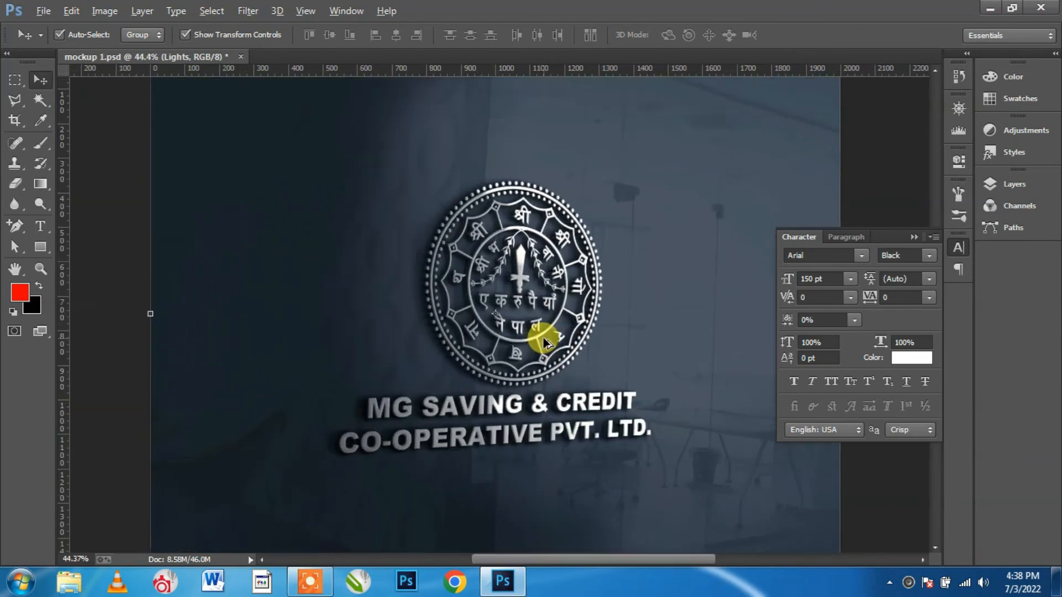
pyautogui.scroll(2, 543, 338)
pyautogui.scroll(-1, 543, 342)
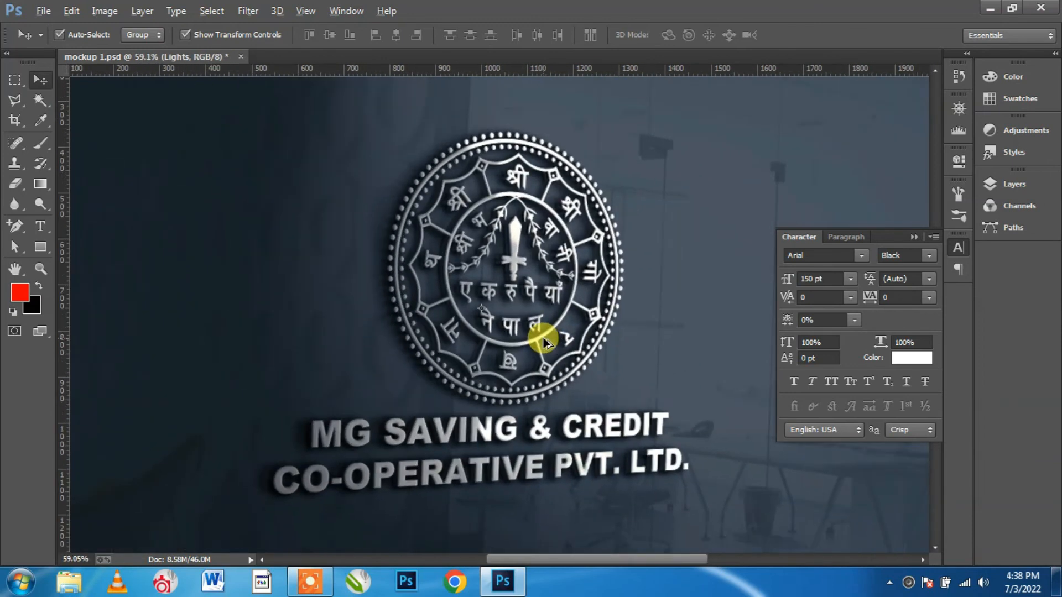
pyautogui.scroll(-1, 542, 339)
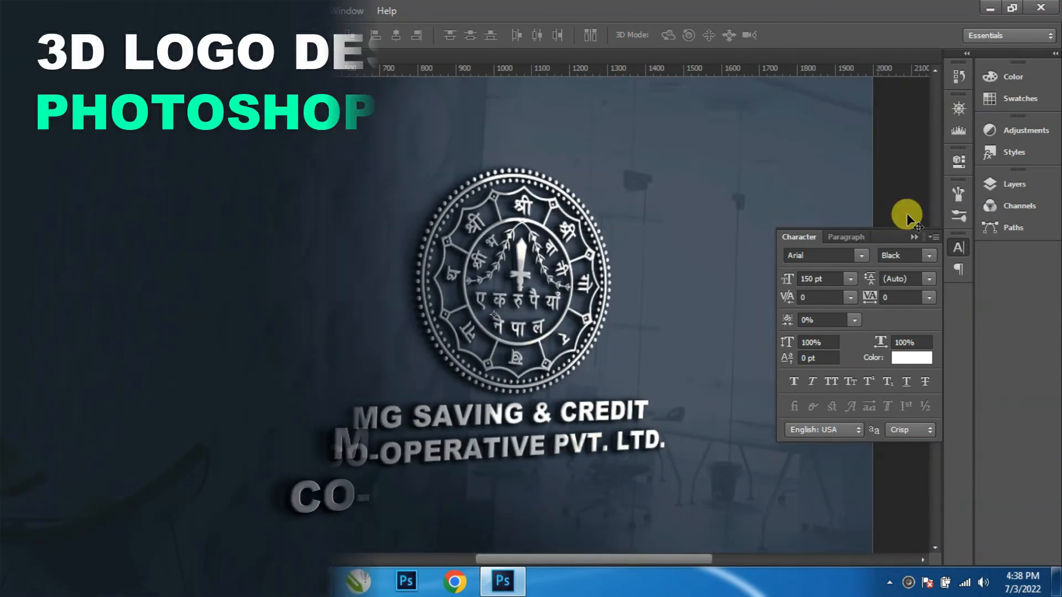